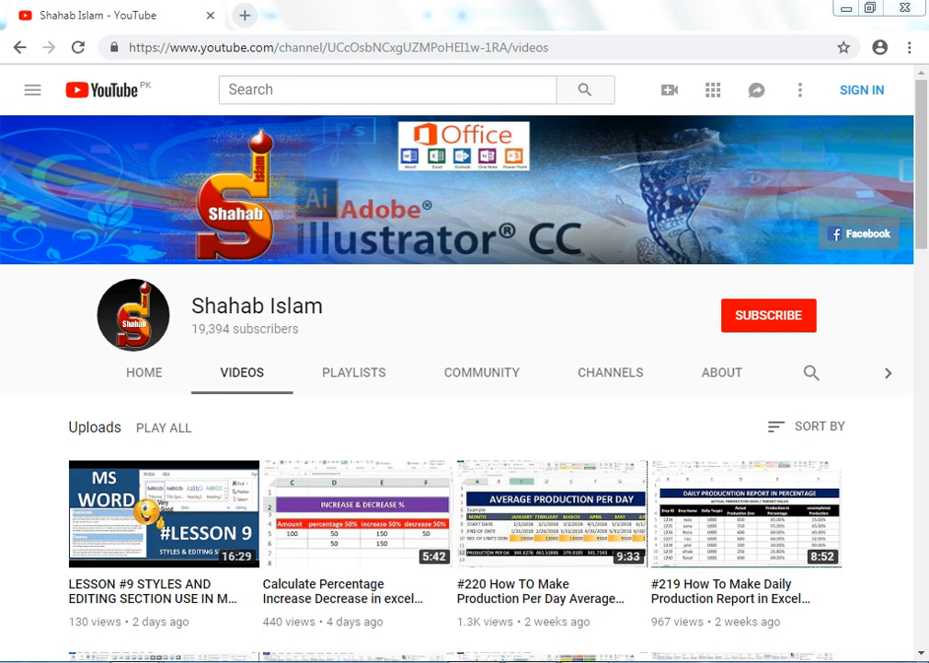
Switch from YouTube to the Excel workbook Book1 that holds the names table.
mouse_move(617, 628)
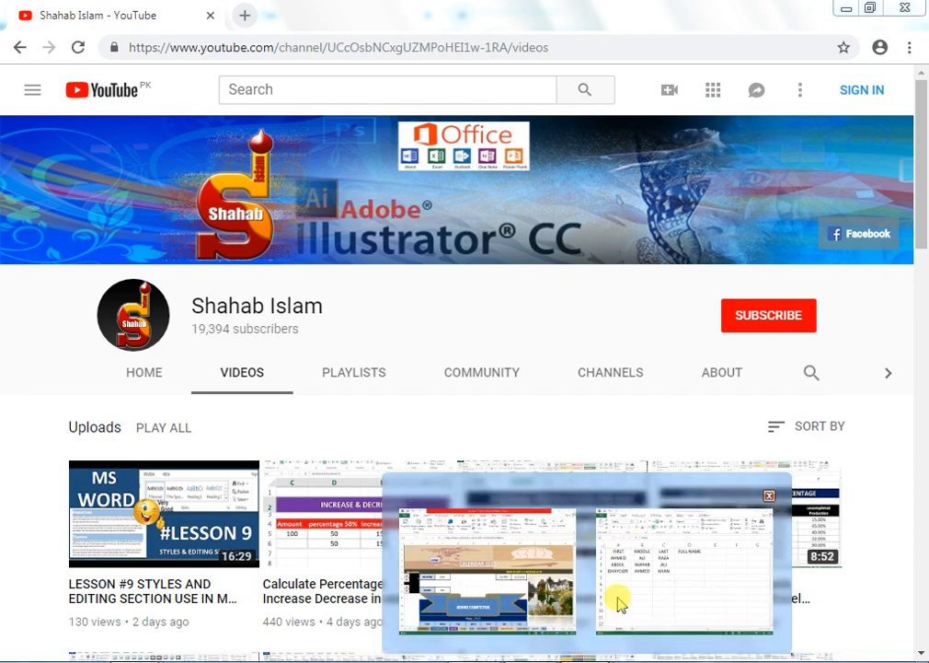
left_click(619, 603)
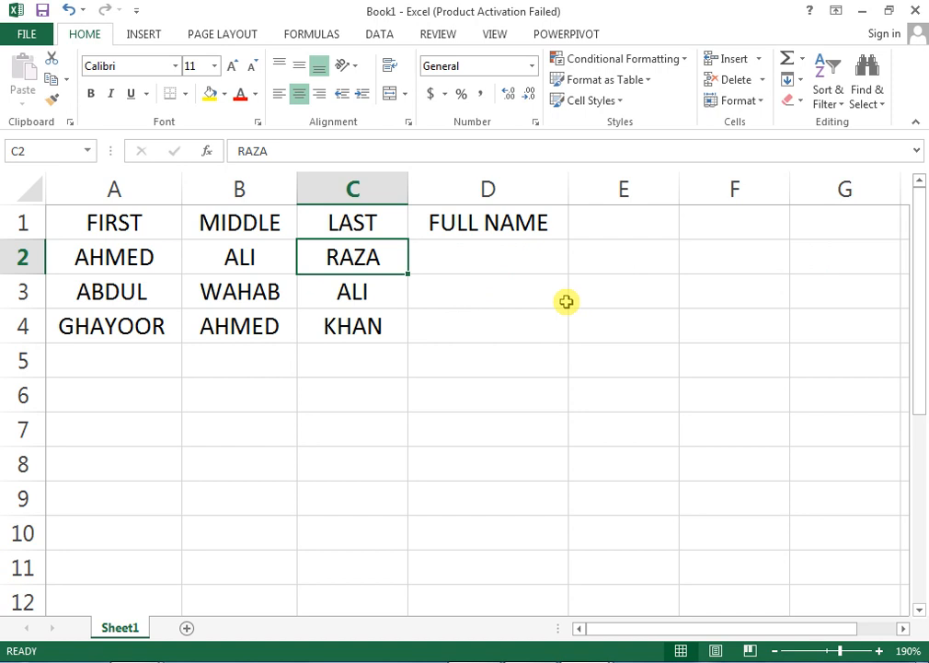
left_click(482, 261)
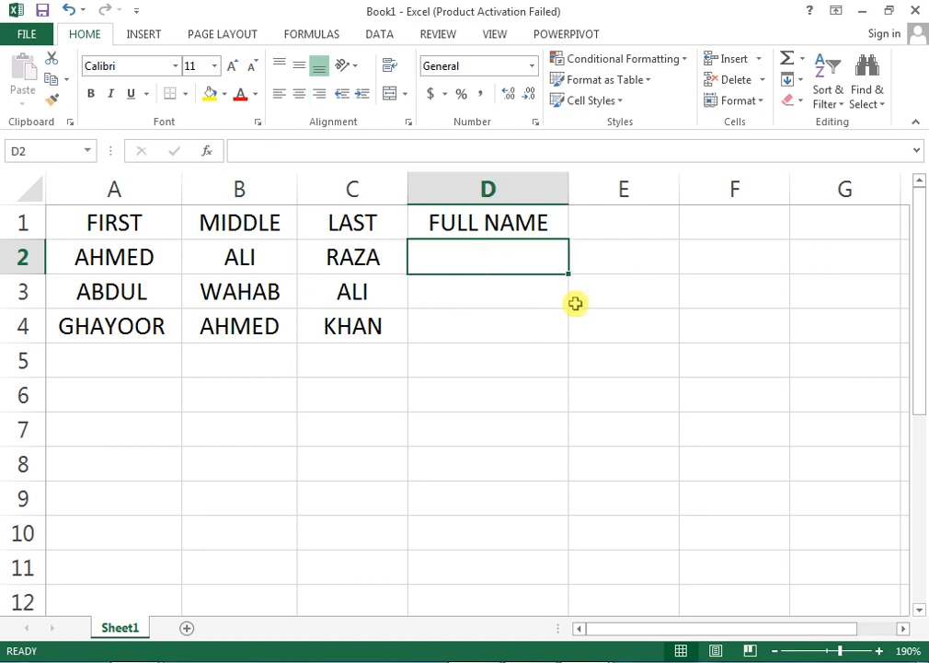
type("=")
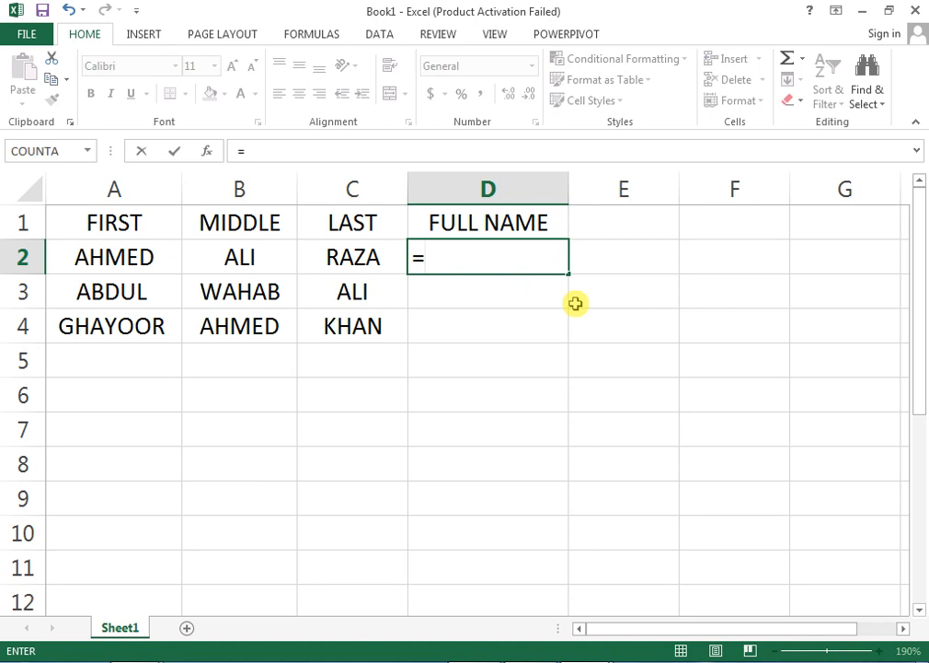
key("Left")
key("Left")
key("Left")
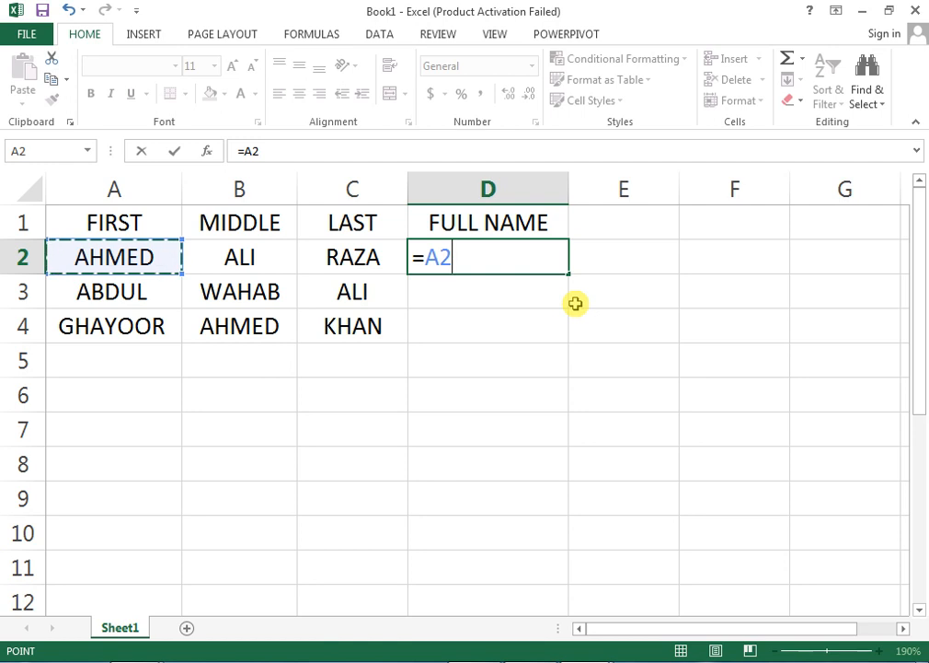
type("&")
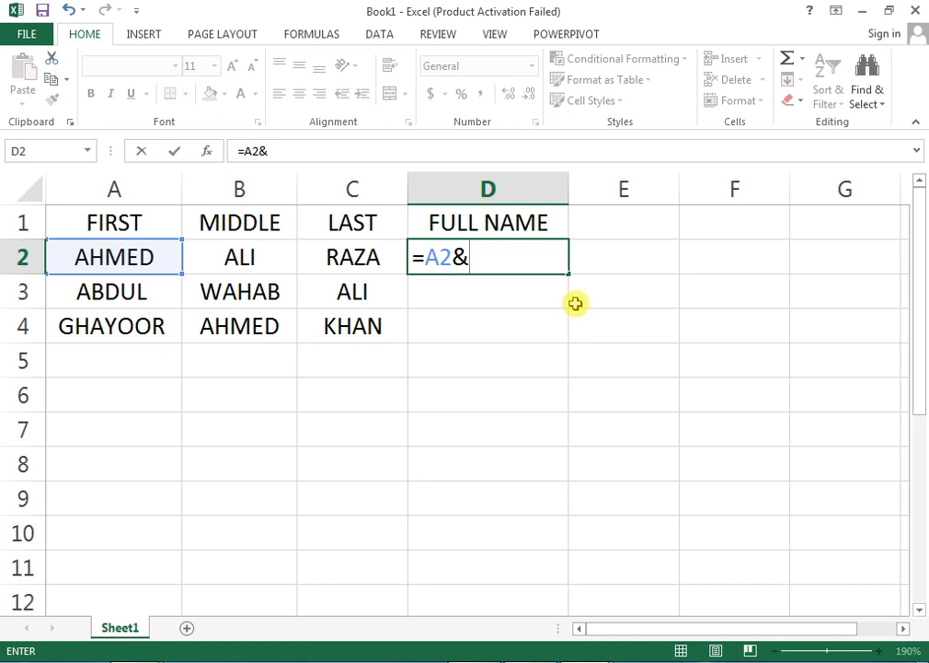
type("\" \"&")
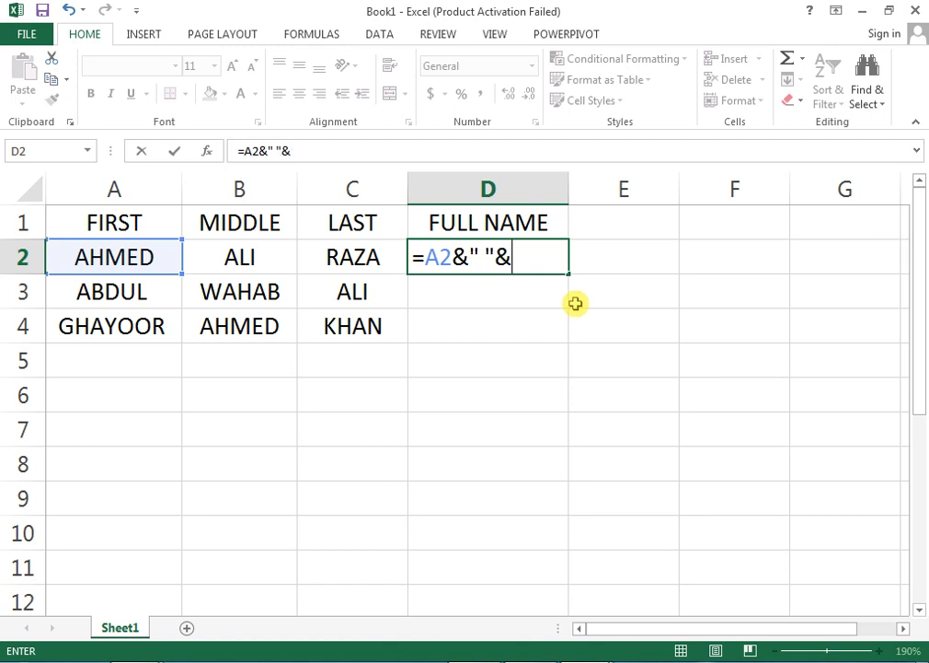
key("Left")
key("Left")
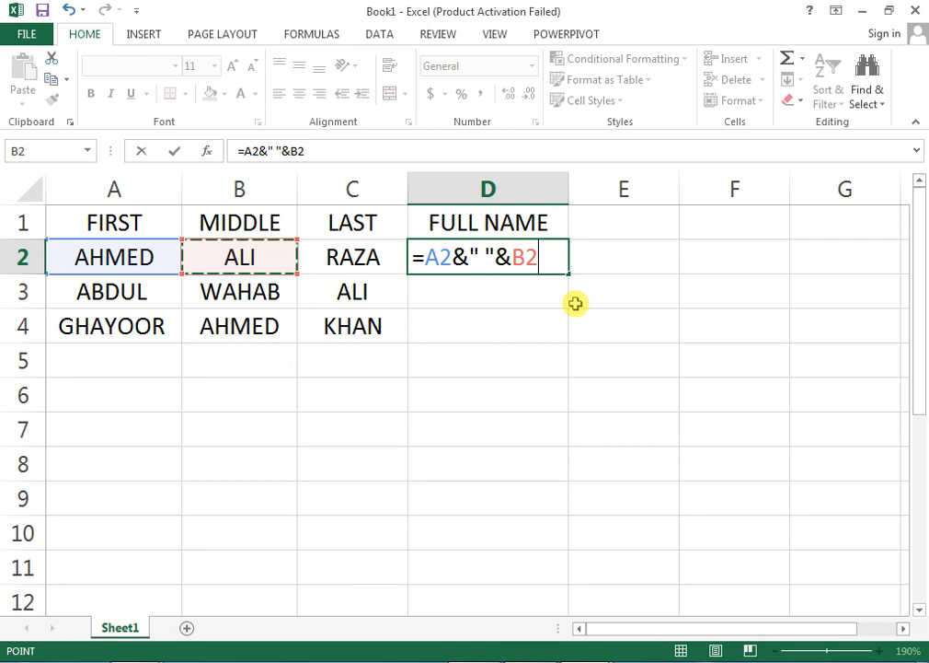
type("&")
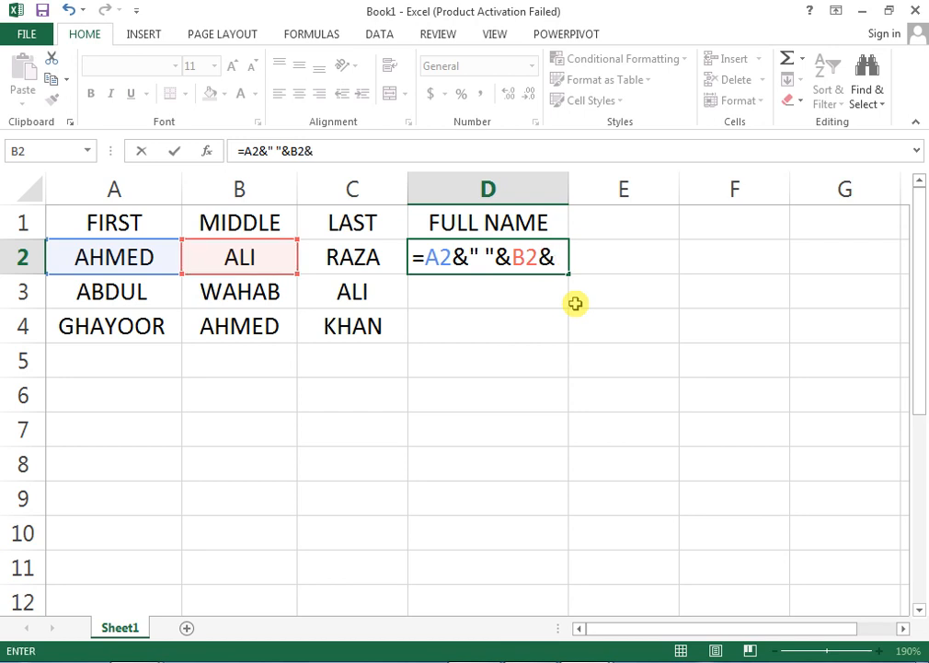
type("\" \"&")
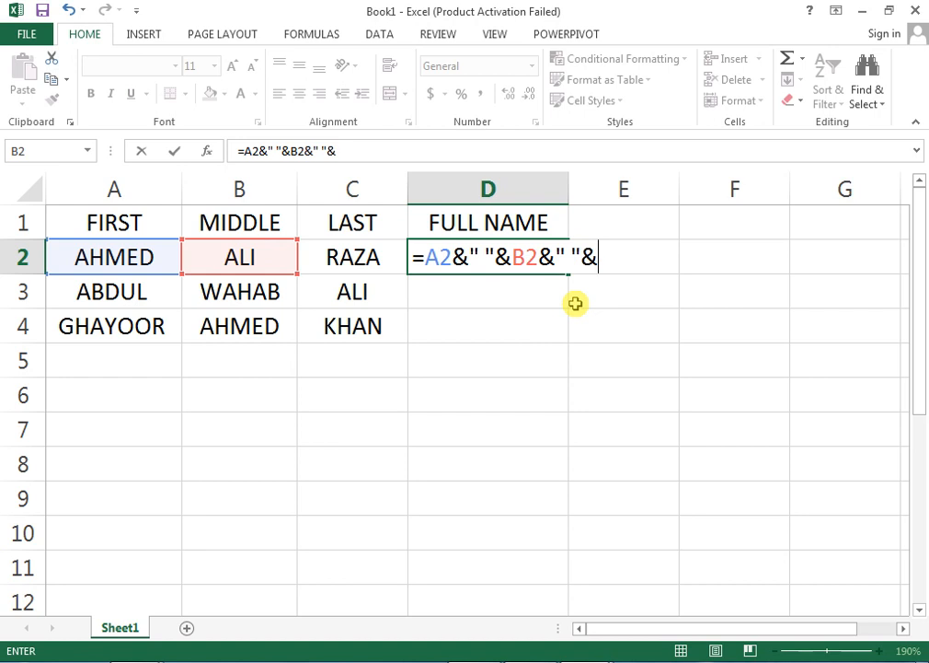
key("Left")
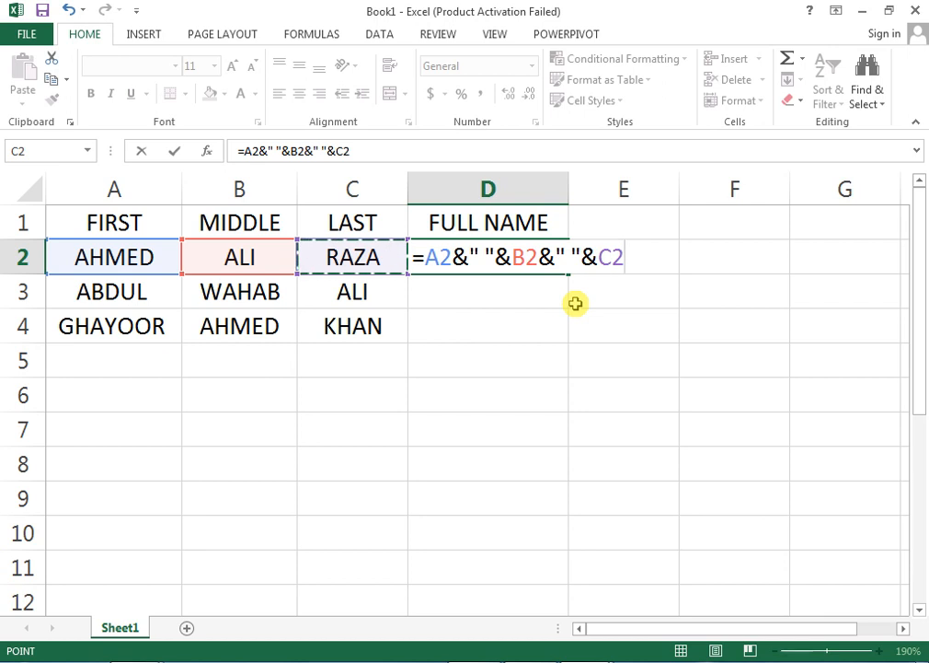
key("ctrl+Return")
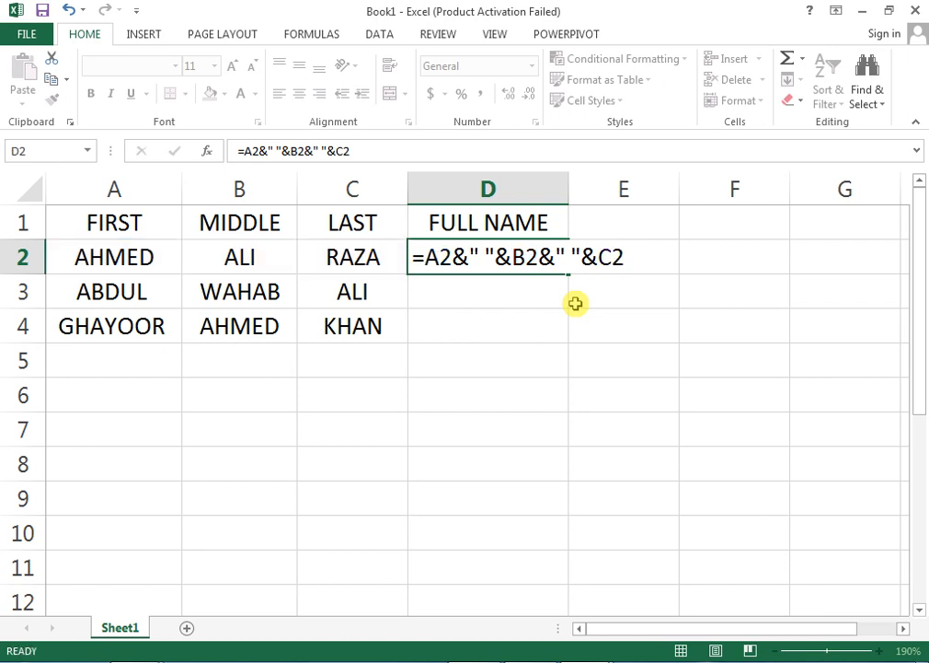
key("Return")
Fill the full-name formula down to D3:D4 and autofit column D.
key("Up")
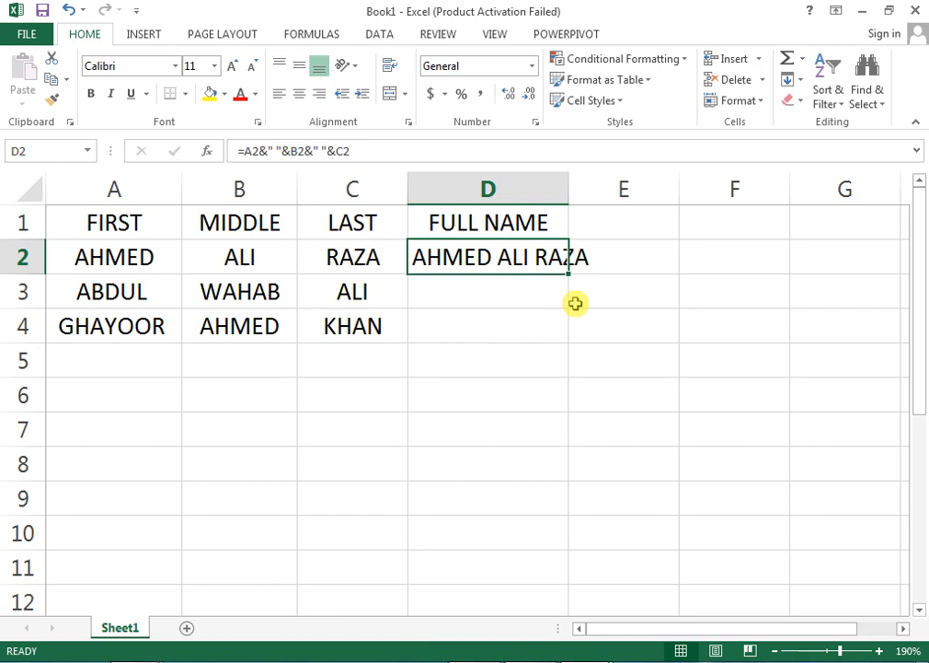
key("shift+Down")
key("shift+Down")
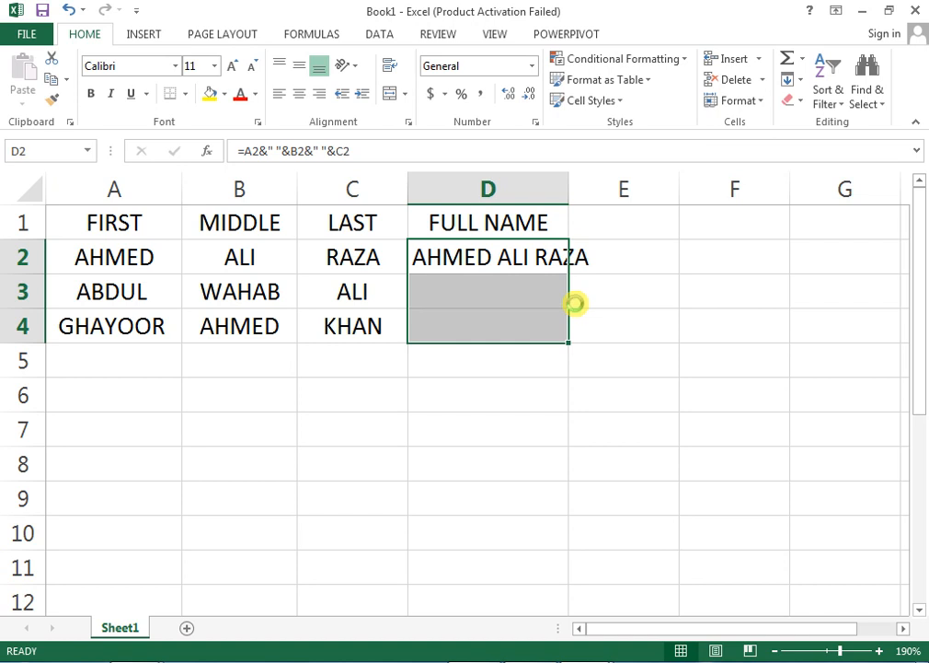
key("ctrl+d")
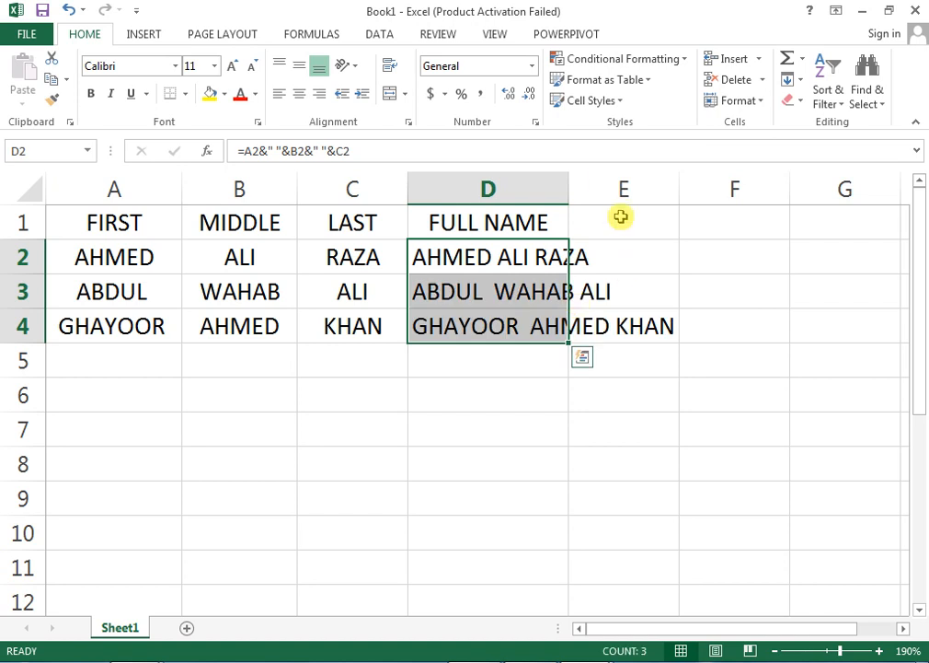
left_click_drag(572, 180, 572, 179)
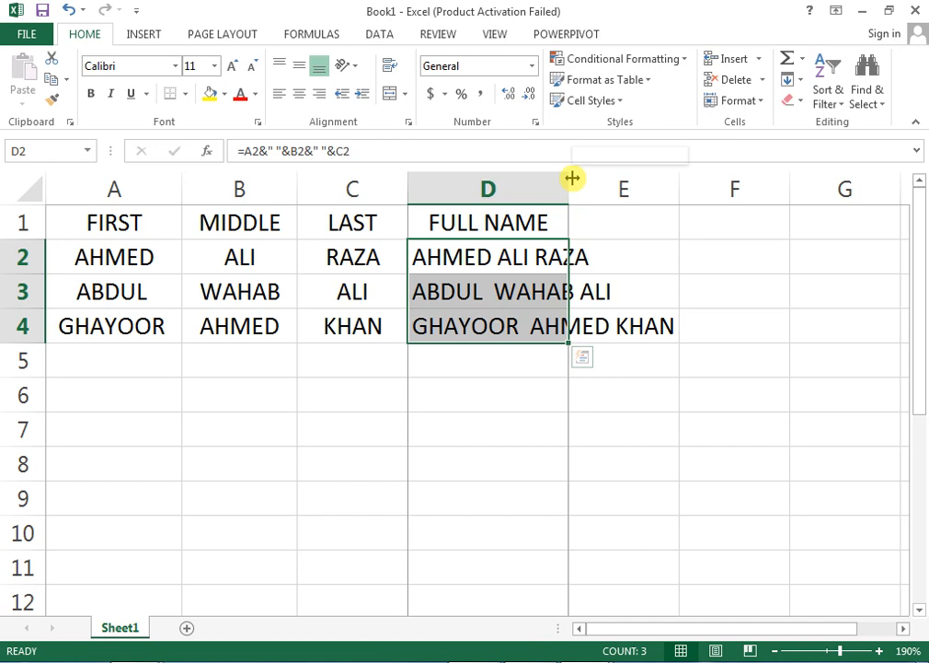
double_click(573, 179)
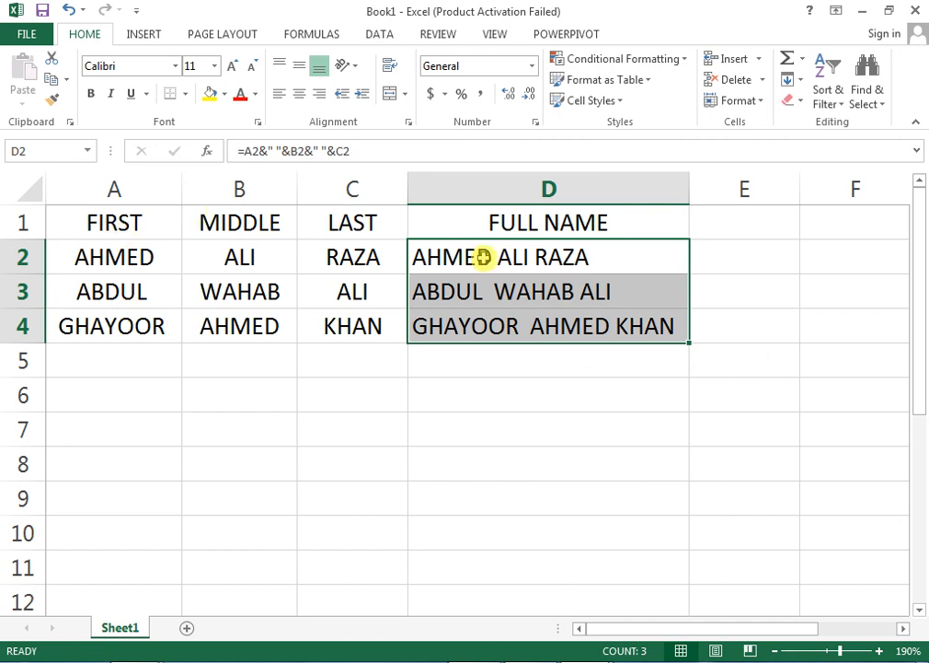
Test clearing the names in A2:C4, undo it, and select the full names in D2:D4.
left_click_drag(351, 258, 131, 316)
key("Delete")
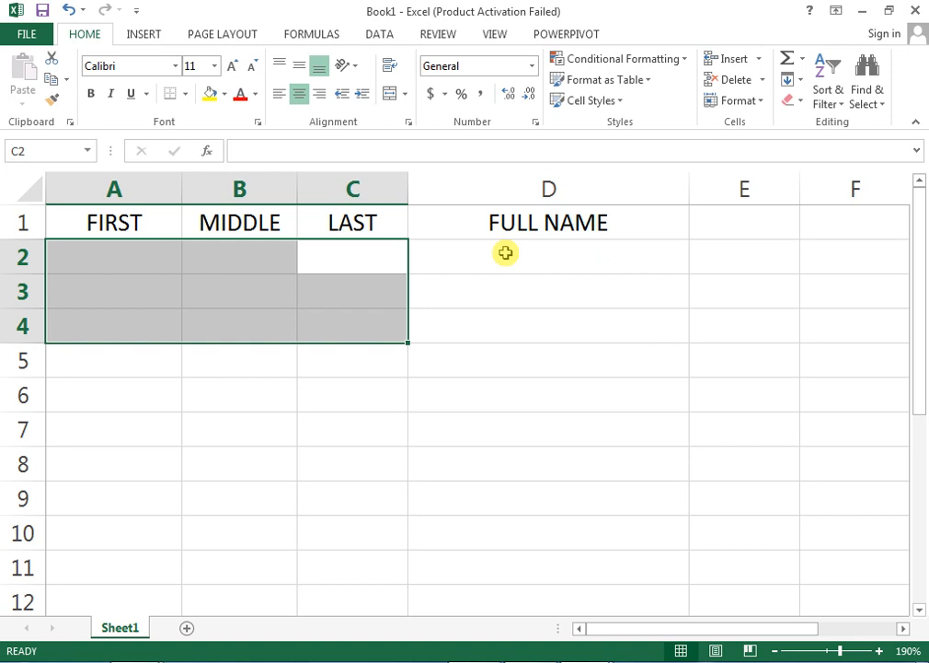
key("ctrl+z")
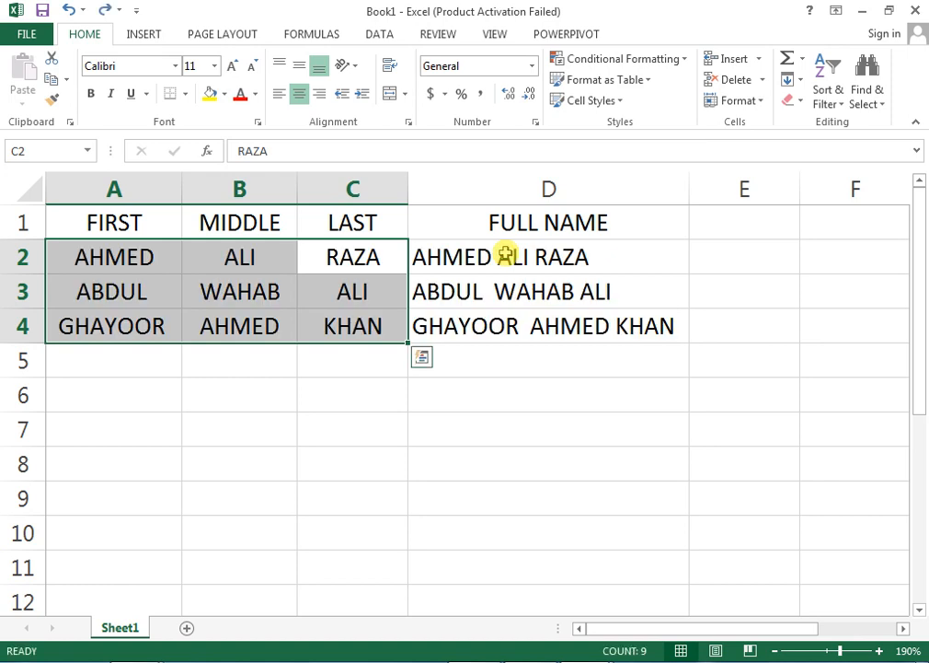
left_click_drag(463, 260, 465, 315)
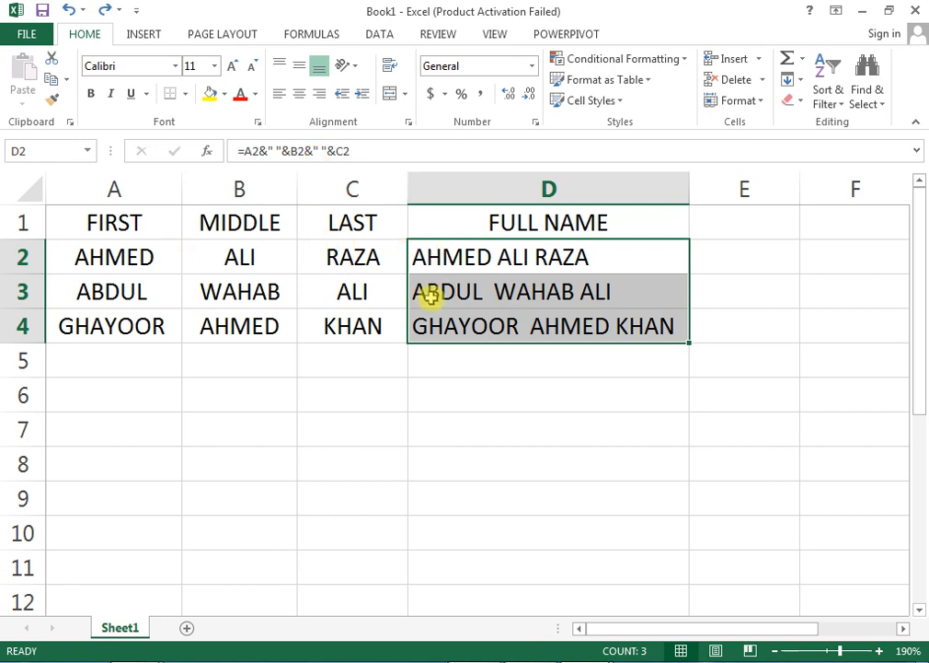
Copy D2:D4 and paste it back as values only, then check the pasted full names.
left_click(67, 81)
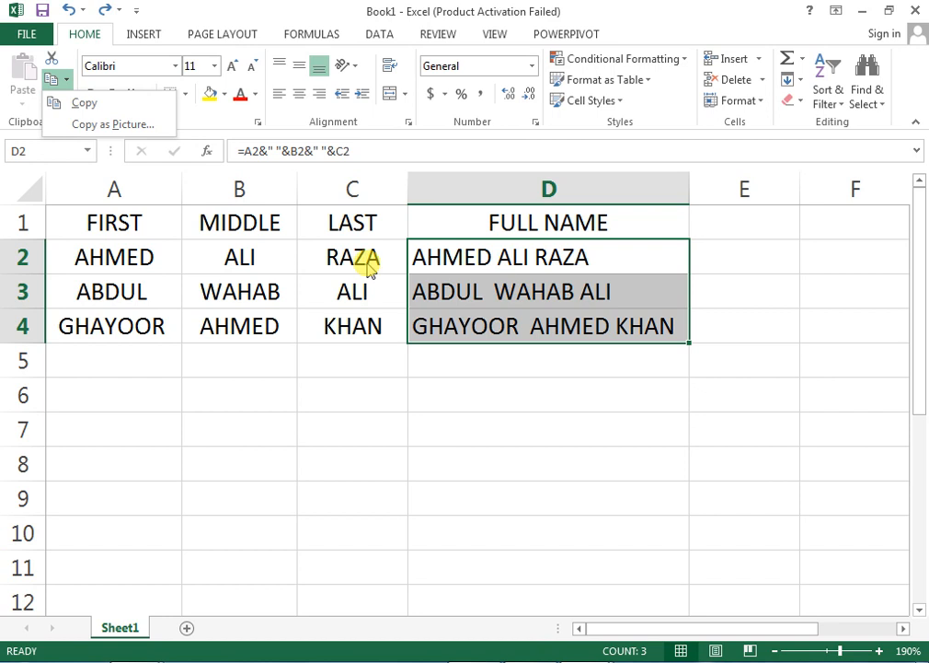
left_click(81, 111)
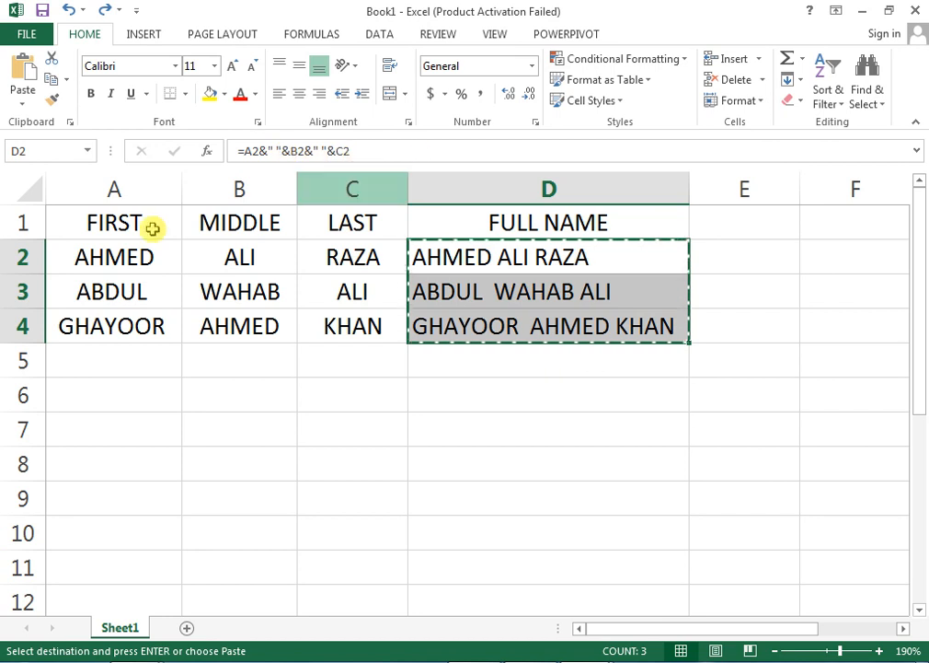
left_click(22, 102)
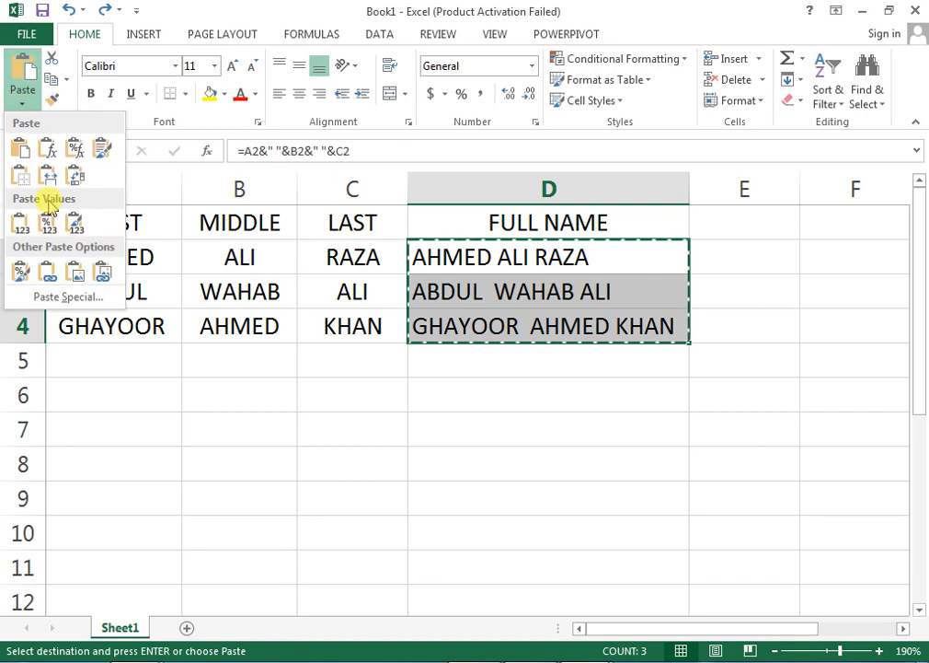
left_click(67, 298)
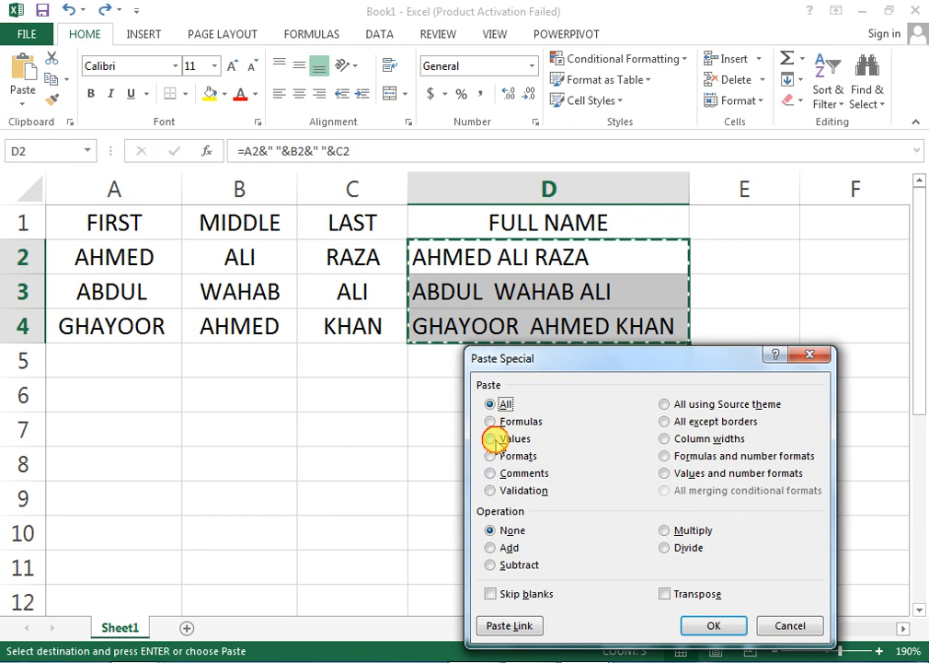
left_click(492, 438)
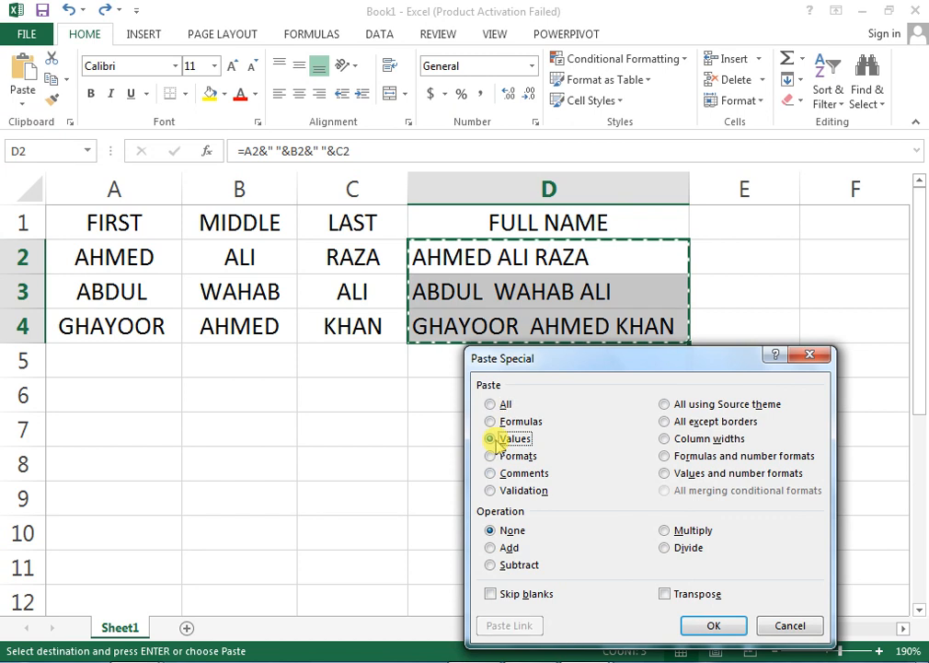
left_click(723, 627)
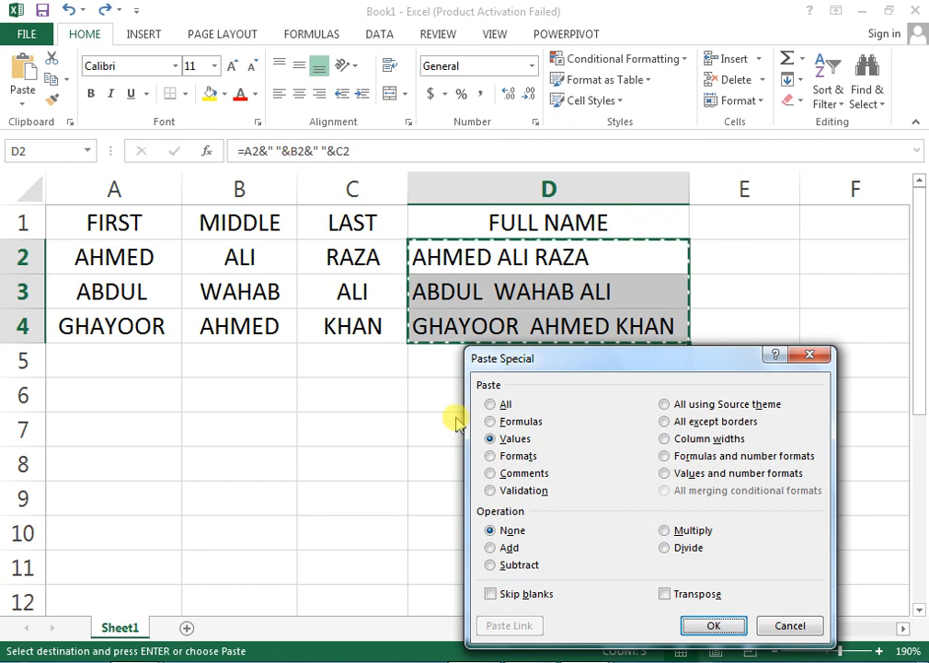
left_click(691, 626)
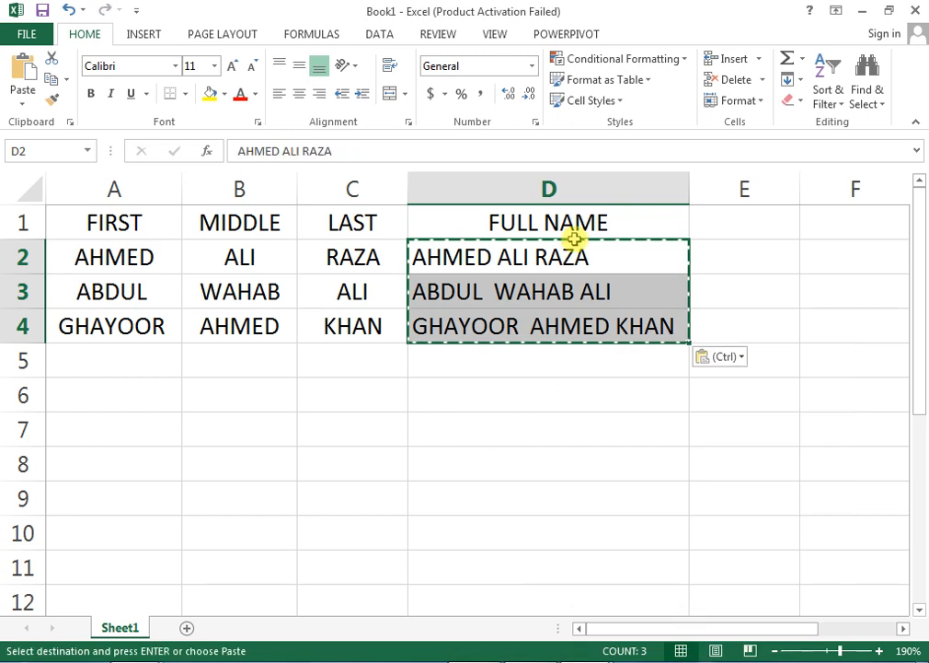
left_click(504, 254)
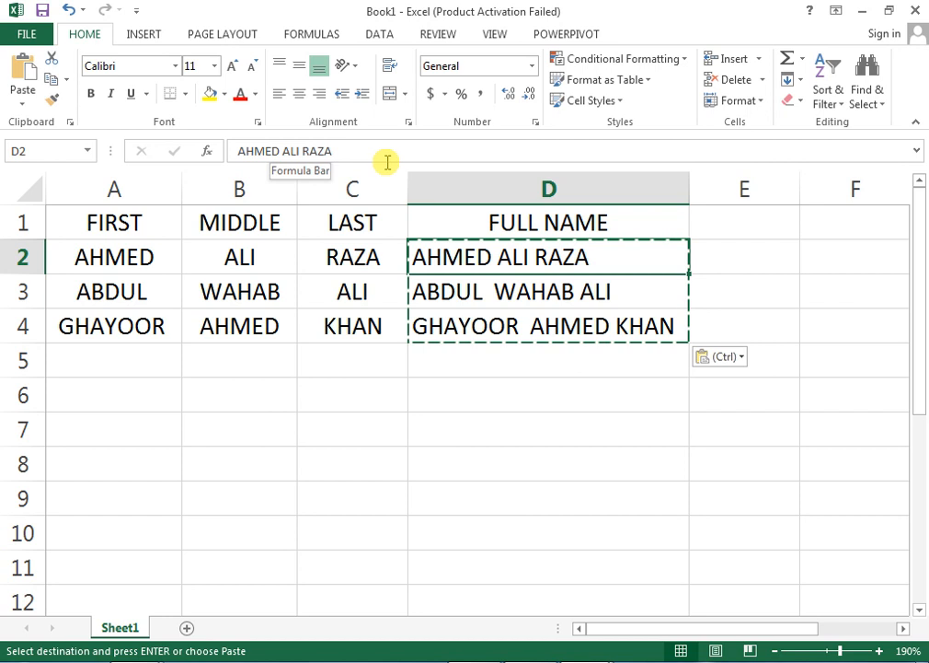
left_click(449, 291)
left_click(467, 328)
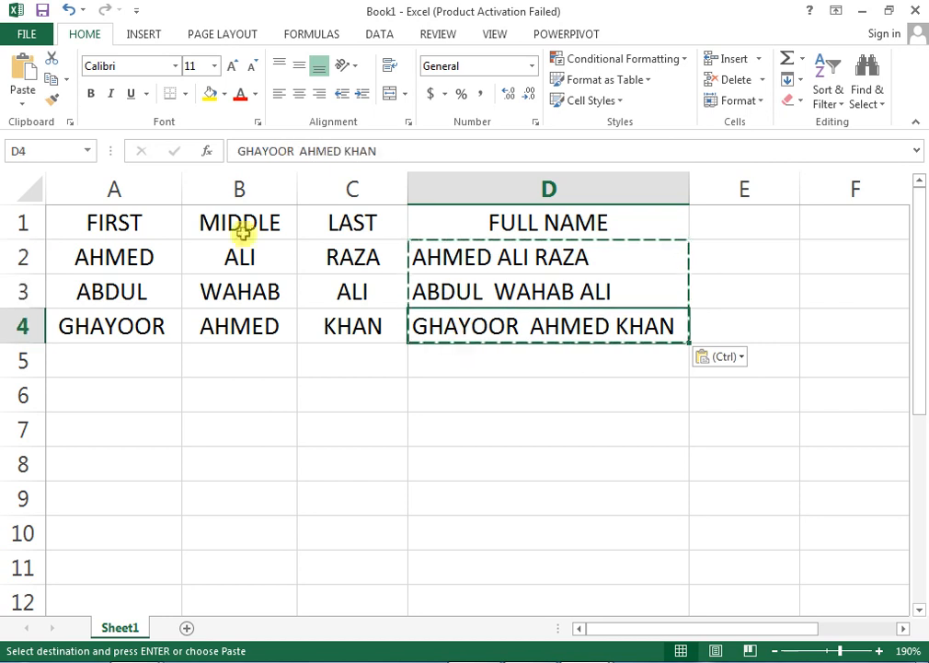
Copy the FIRST, MIDDLE, LAST headings from A1:C1 into E1:G1.
left_click_drag(111, 222, 387, 226)
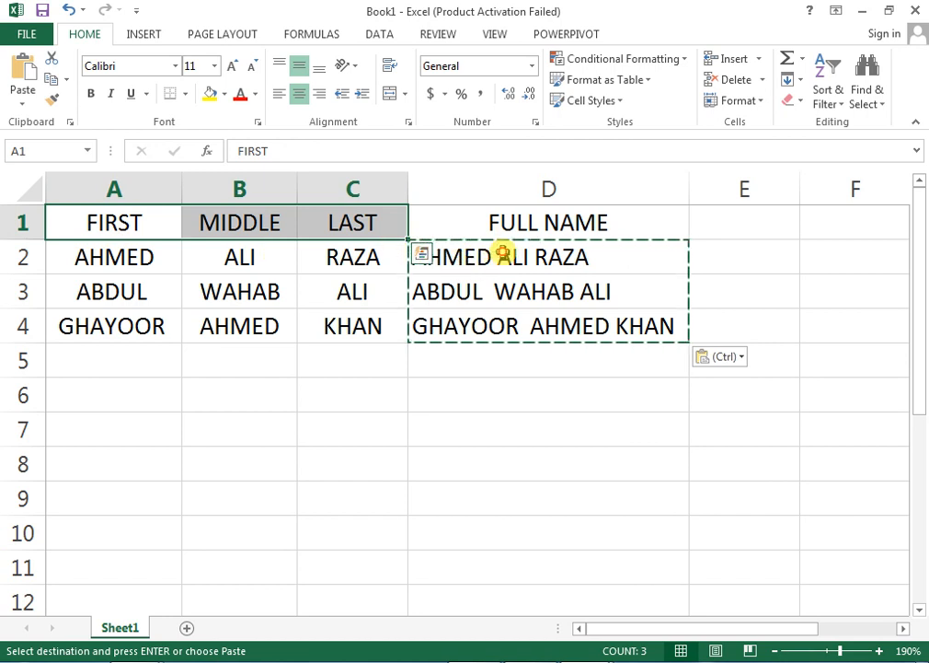
left_click_drag(505, 223, 521, 317)
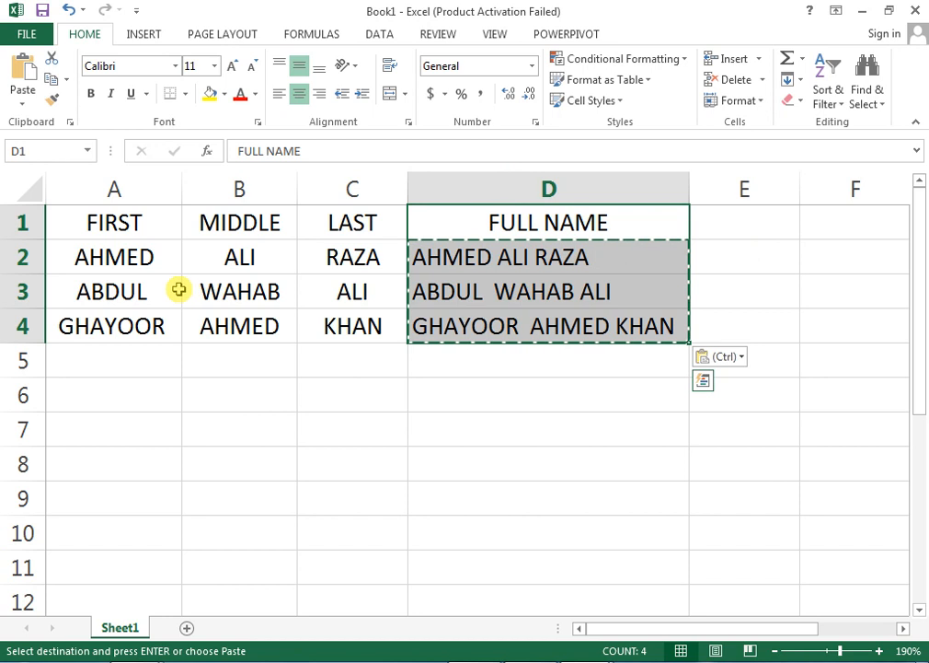
left_click_drag(135, 230, 328, 224)
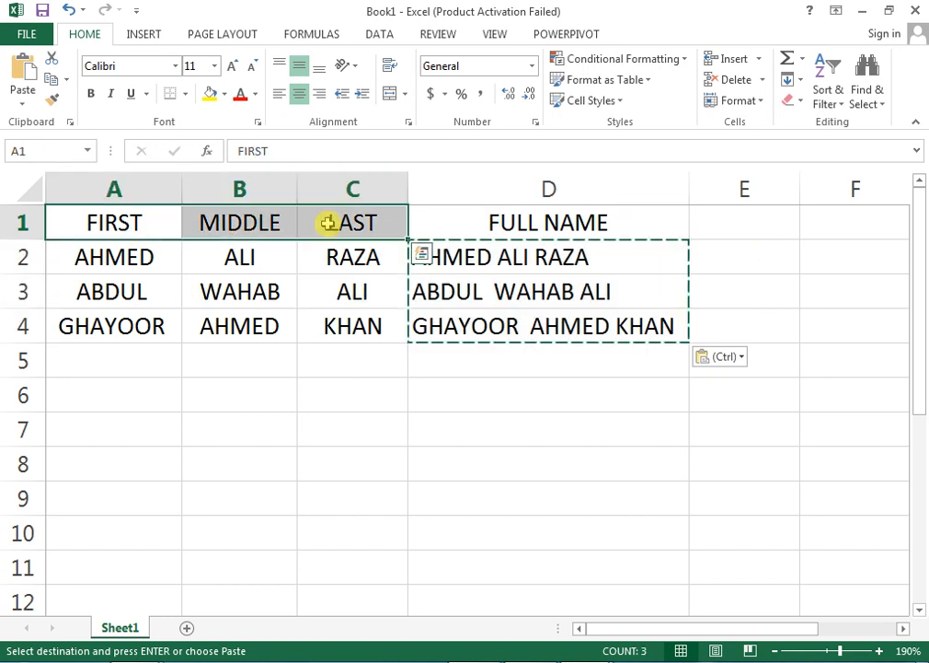
right_click(328, 224)
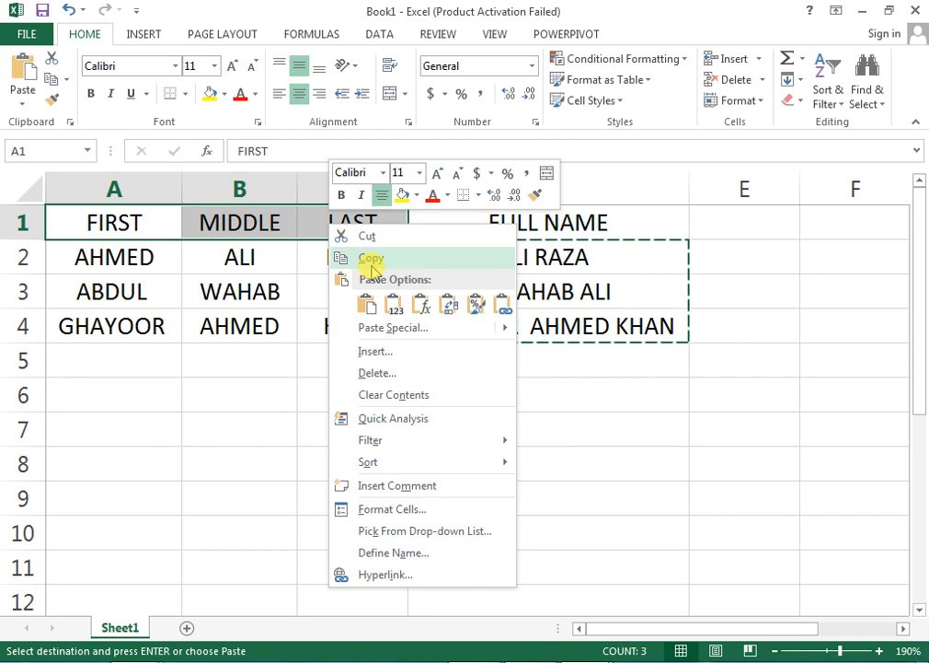
left_click(371, 258)
left_click(717, 231)
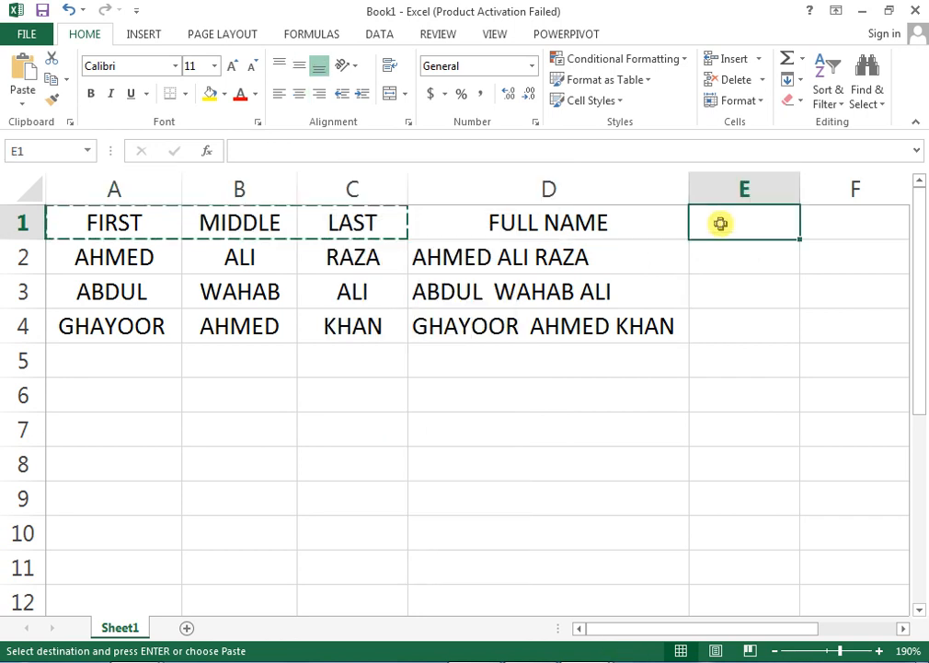
right_click(720, 229)
left_click(758, 311)
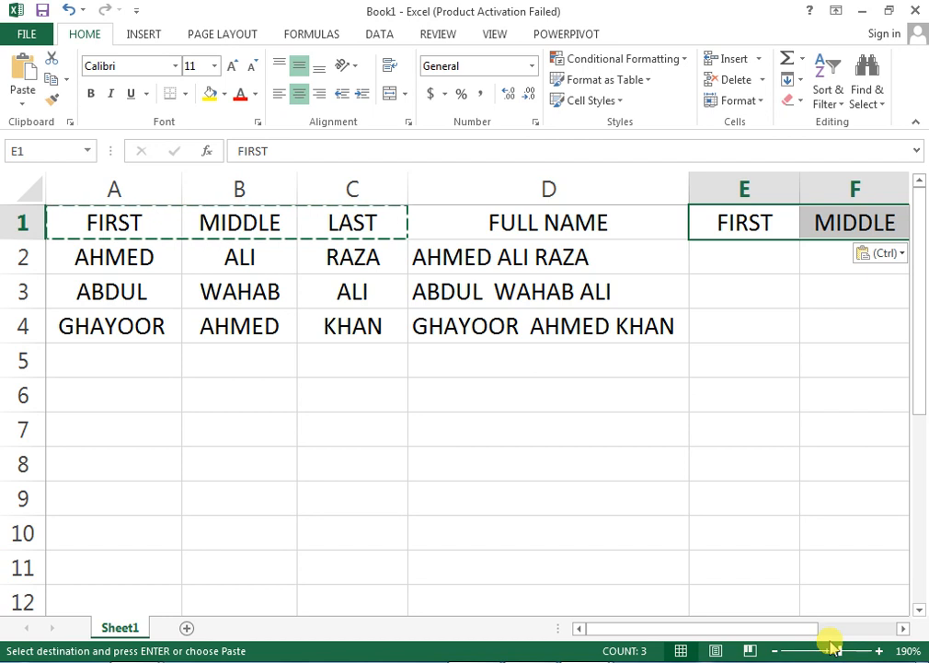
key("ctrl+q")
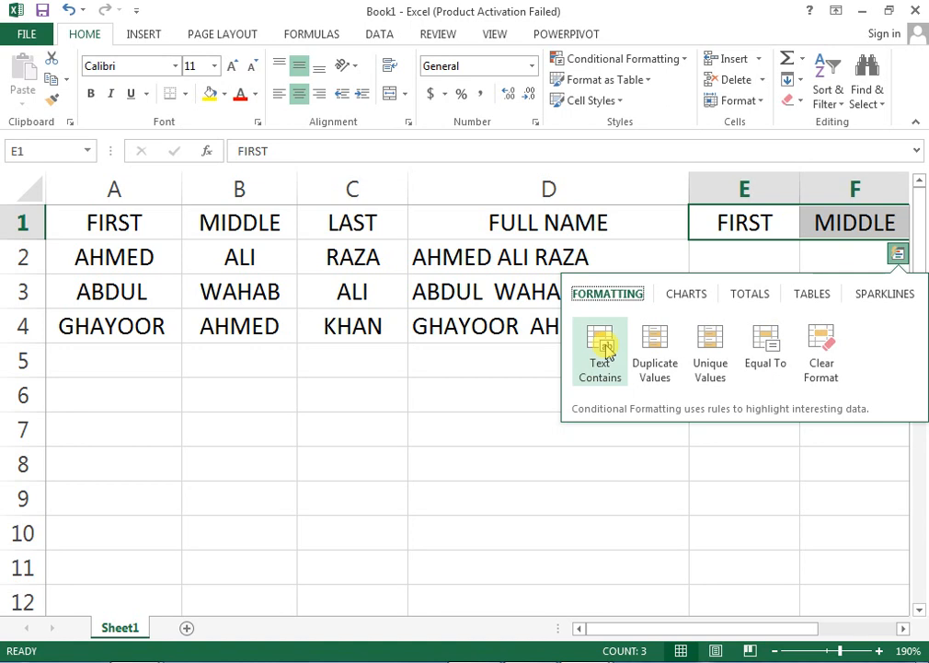
left_click(719, 264)
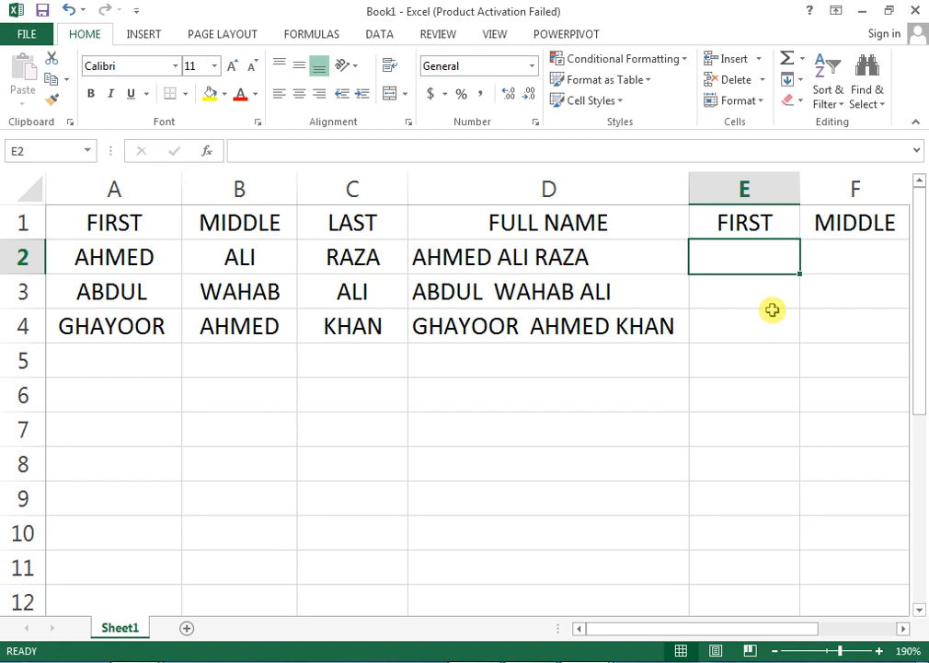
type("=")
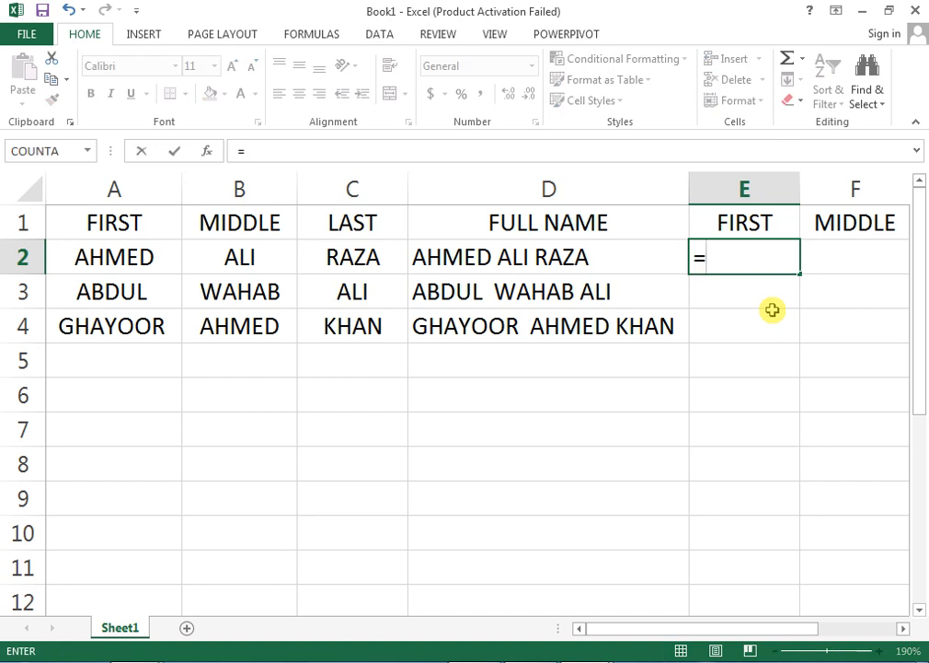
type("LEFT")
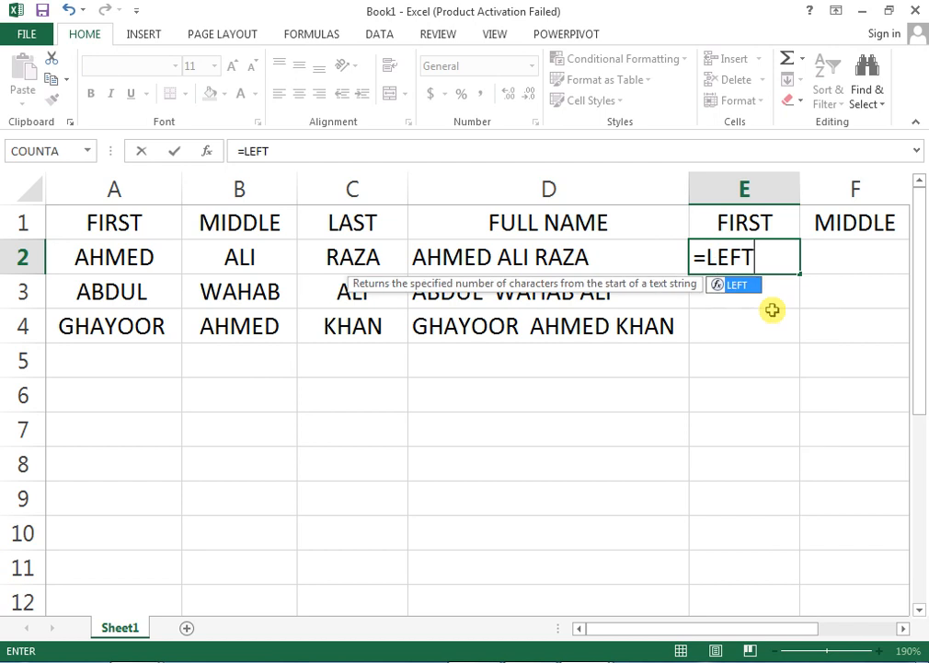
type("(")
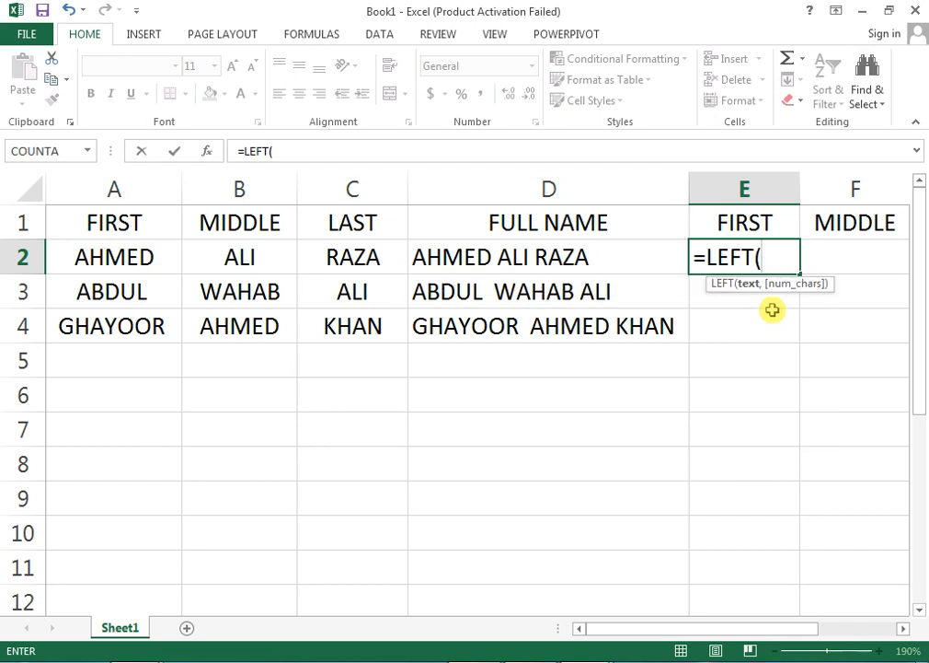
key("Left")
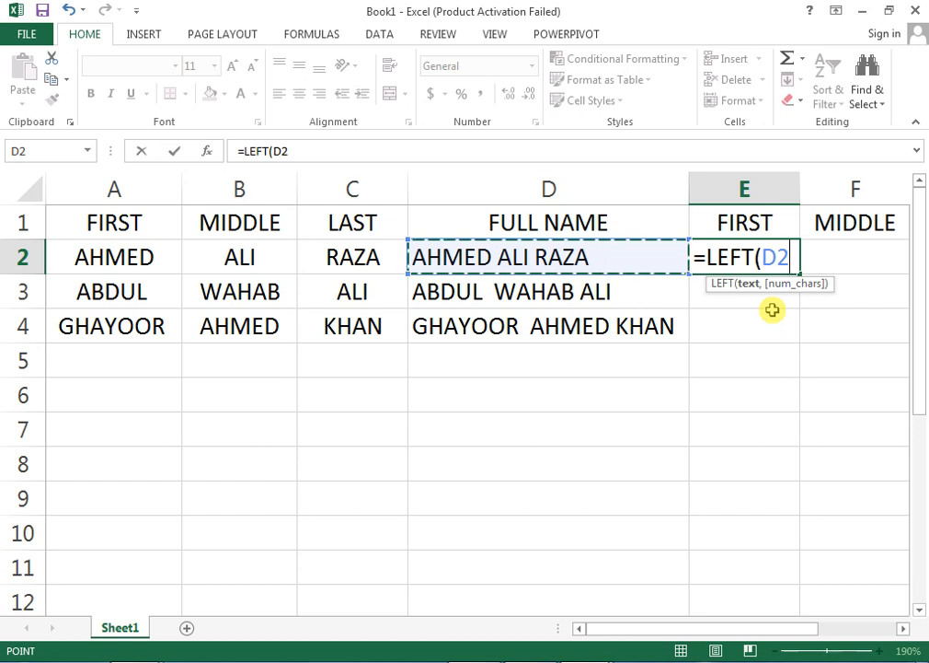
type(",")
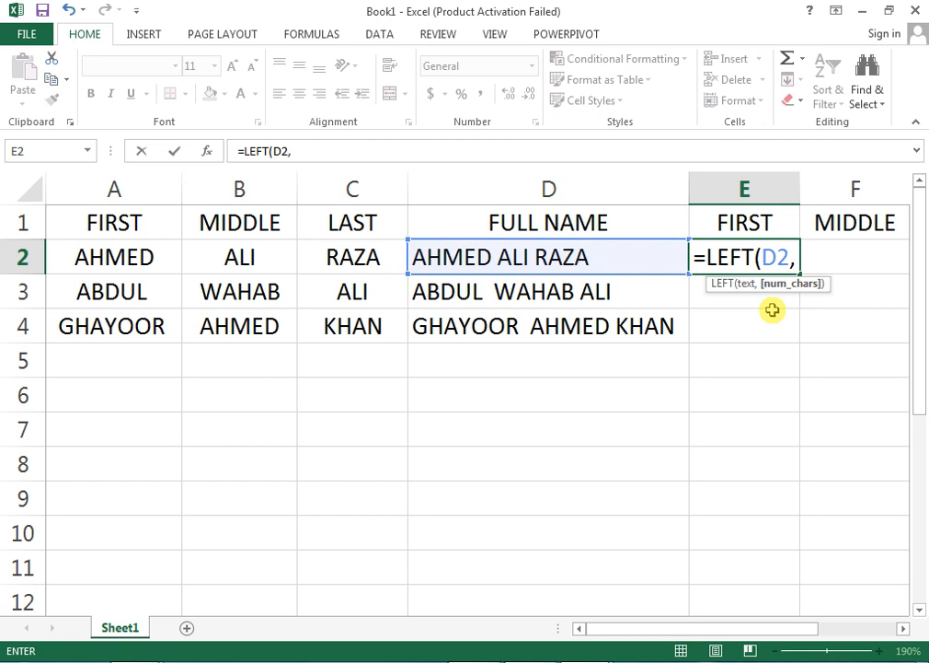
type("FIND(")
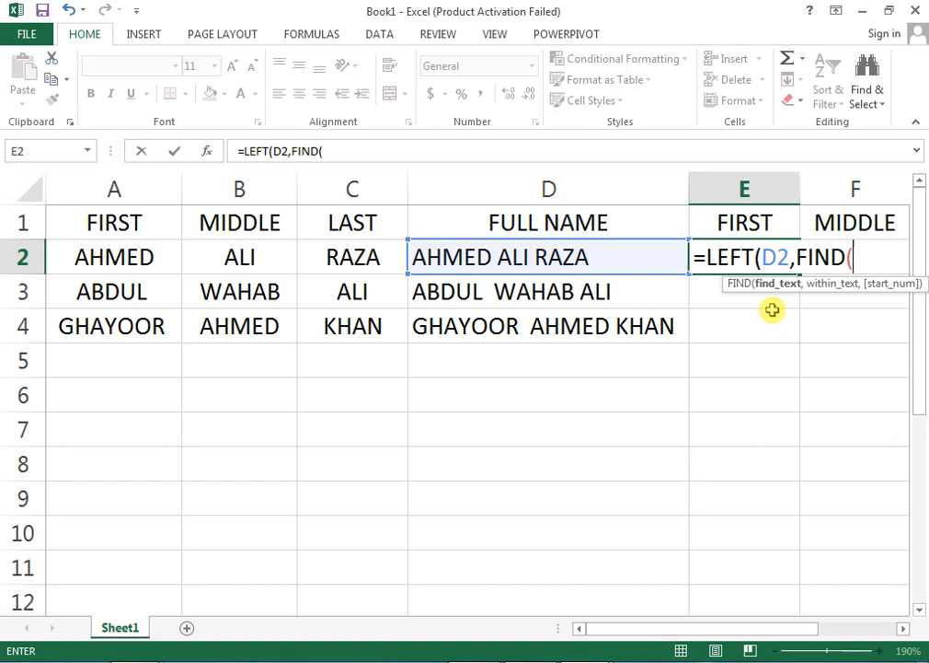
type("\" \",")
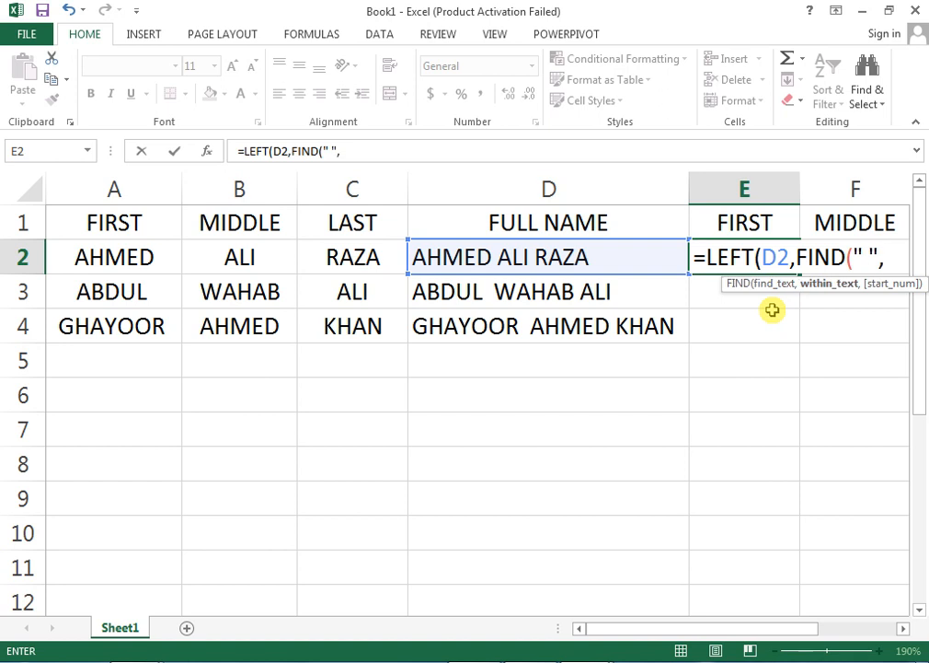
key("Left")
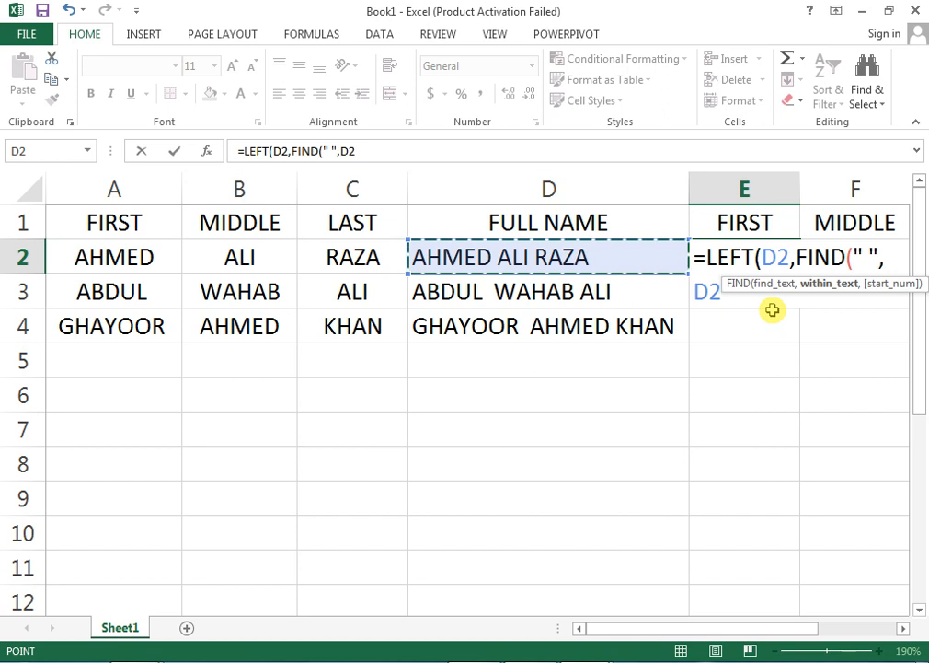
type(")")
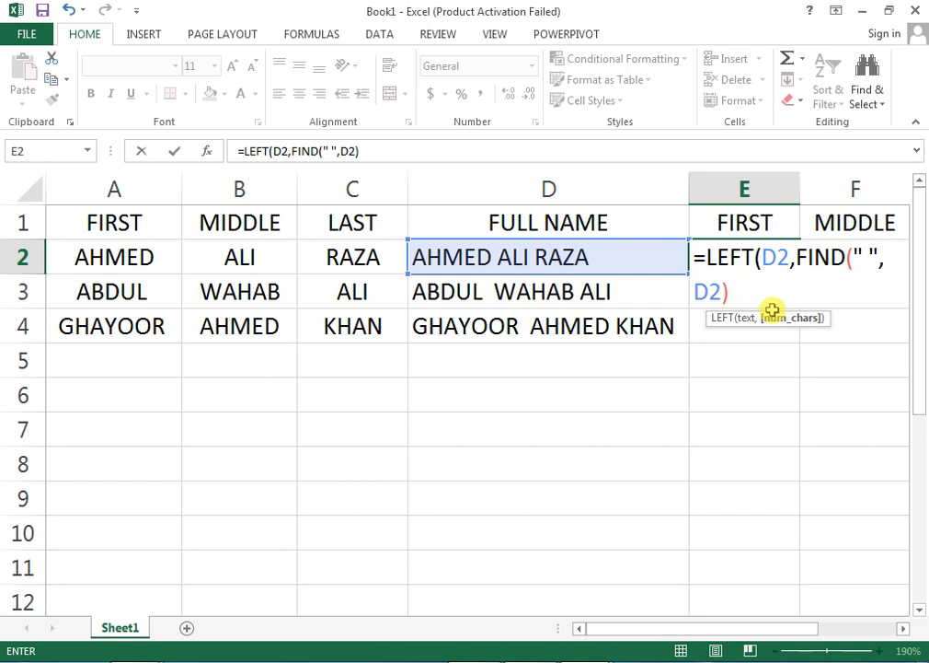
type("-1)")
key("Return")
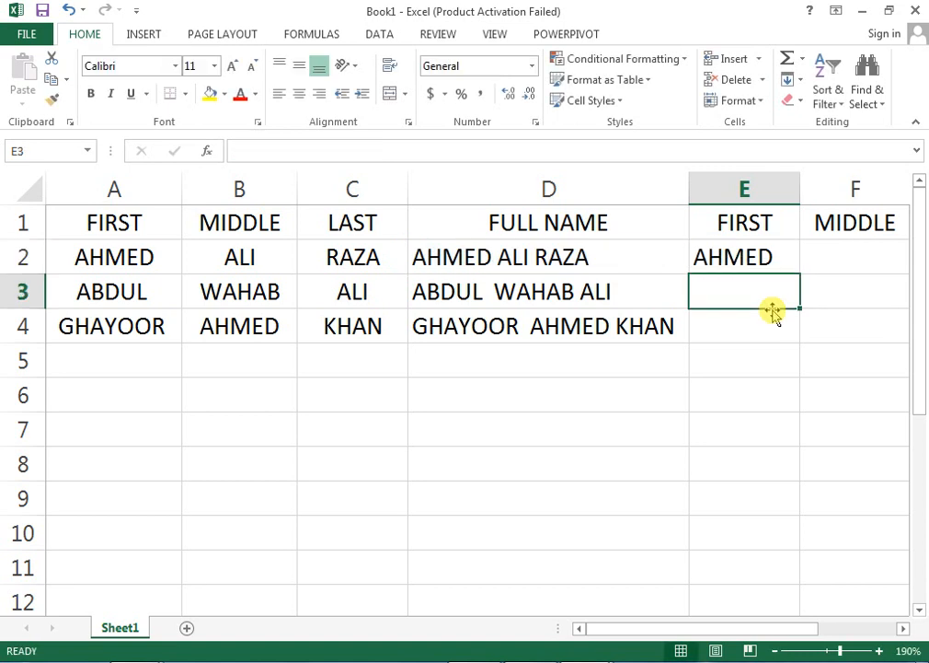
Recheck the E2 formula and select E2:E4 for filling down.
key("Up")
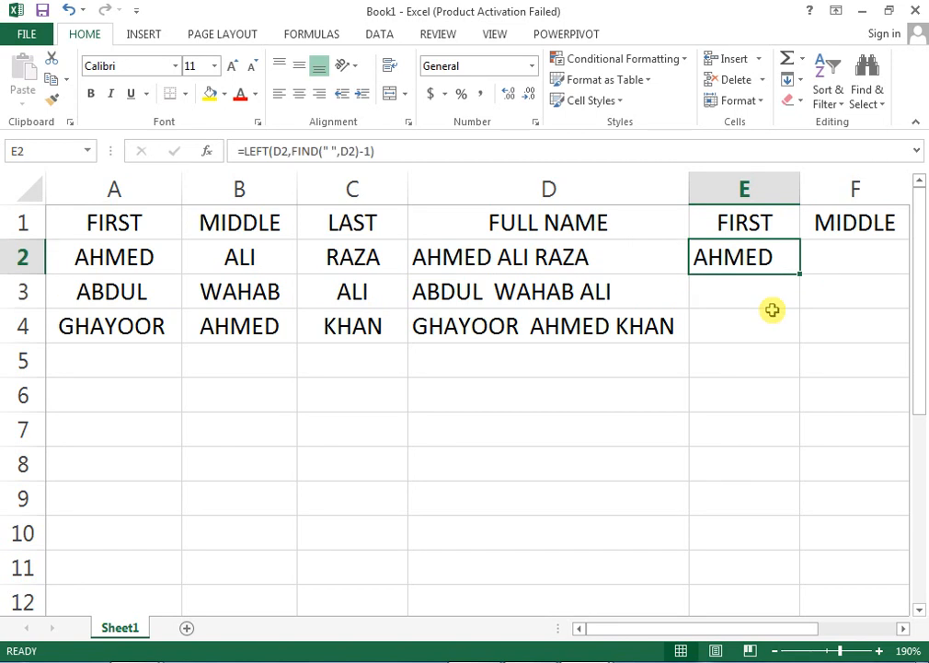
key("F2")
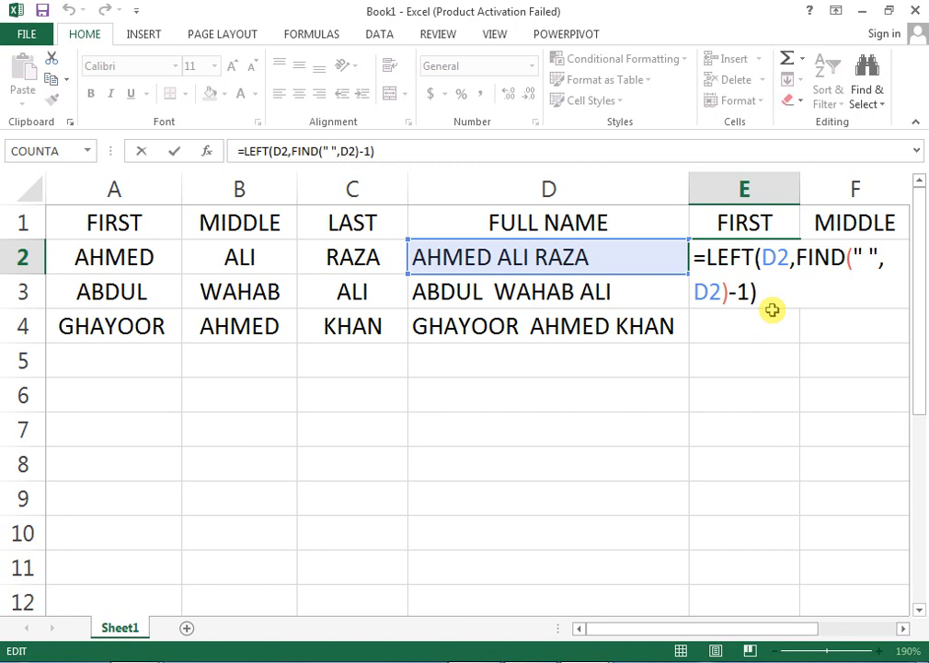
key("ctrl+Return")
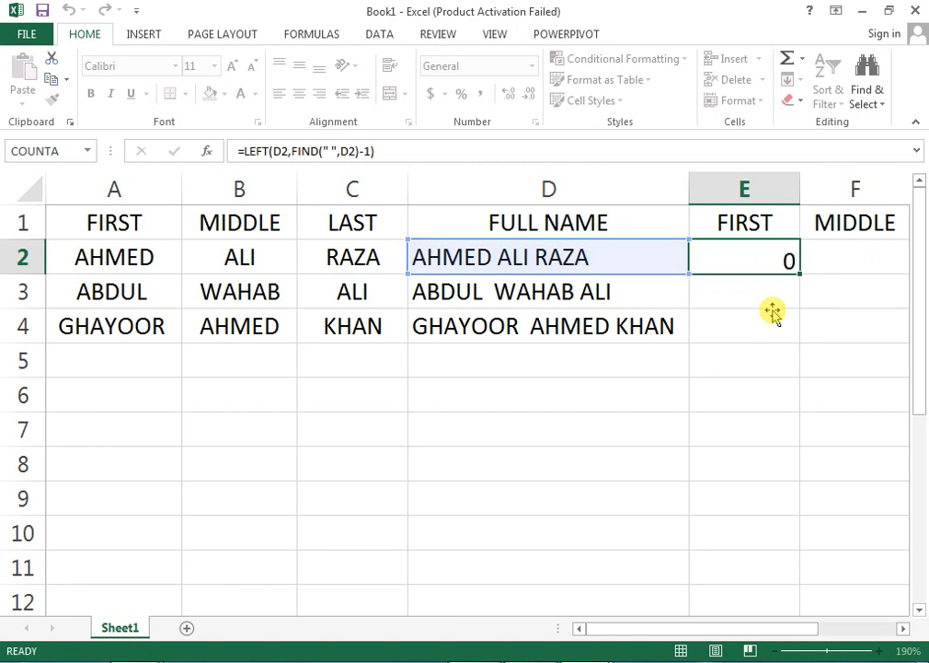
key("Return")
key("Up")
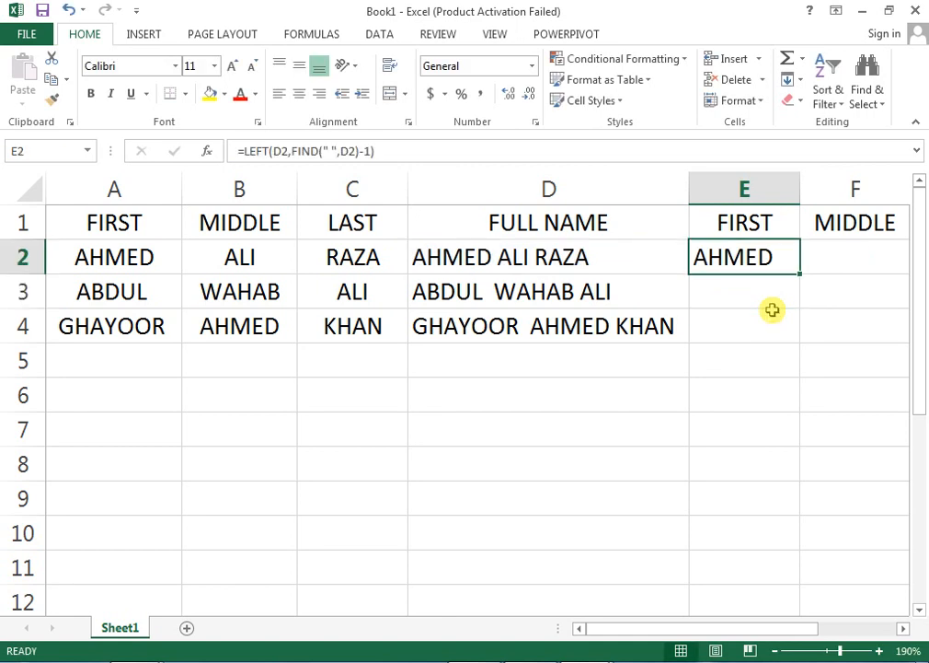
key("shift+Down")
key("shift+Down")
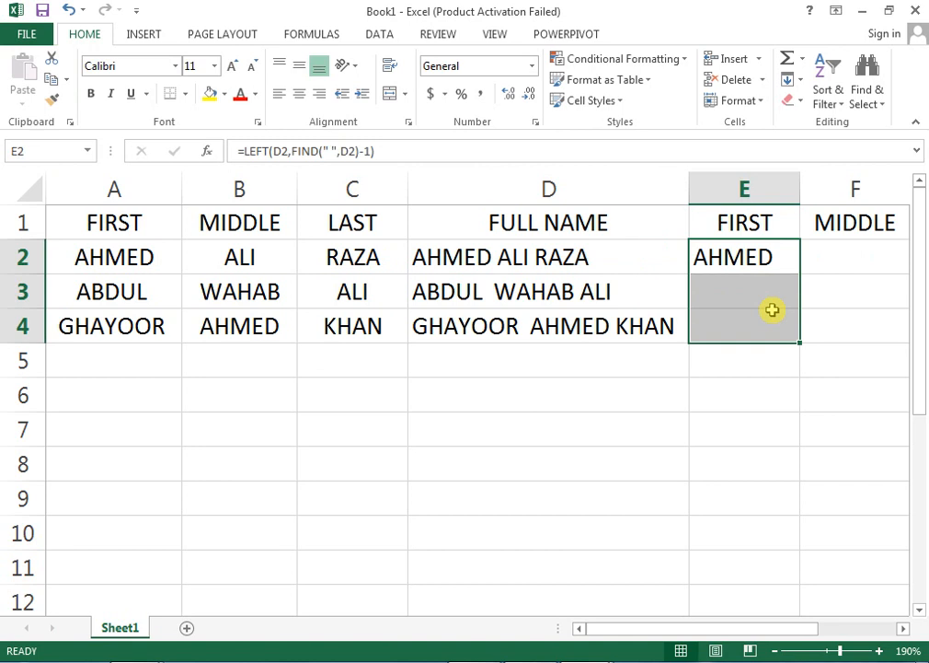
key("ctrl+d")
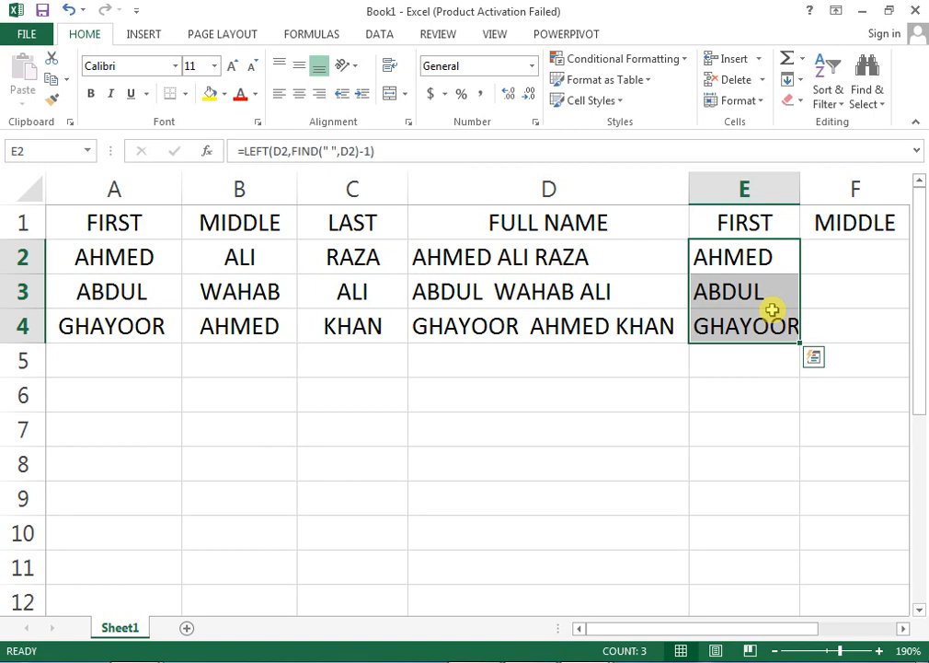
key("Left")
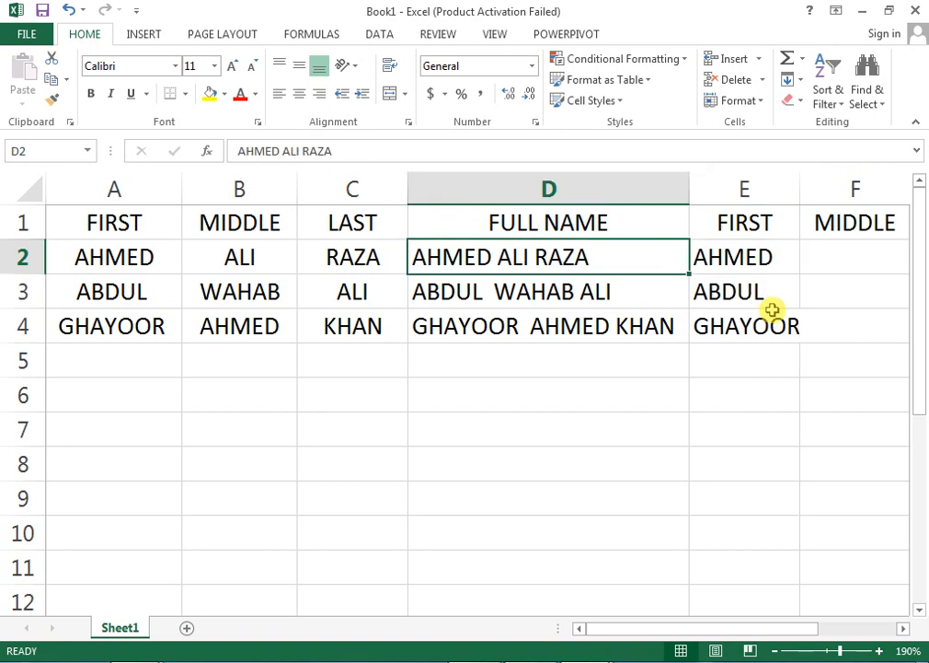
key("Right")
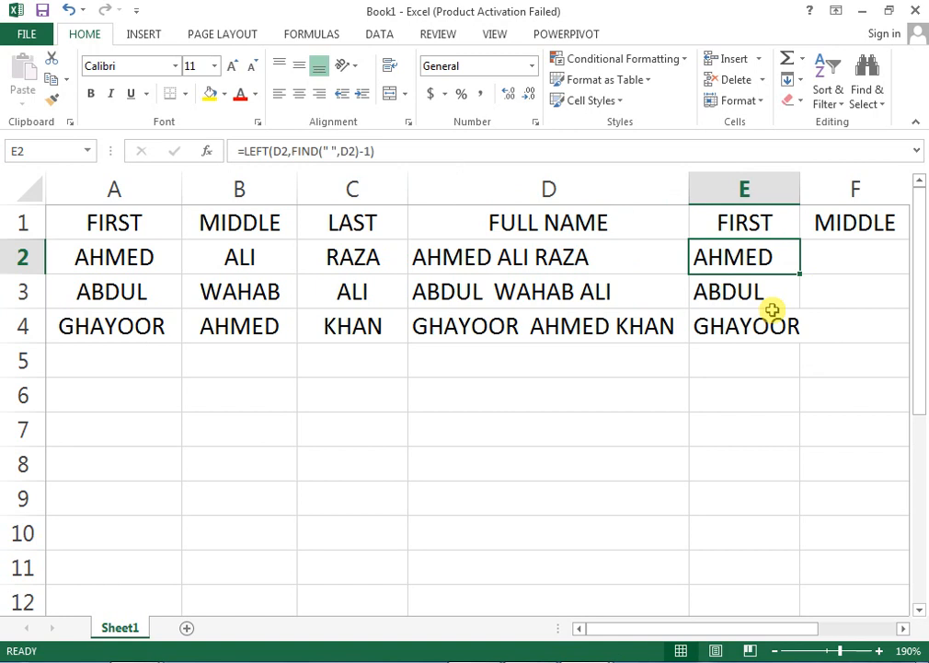
key("F2")
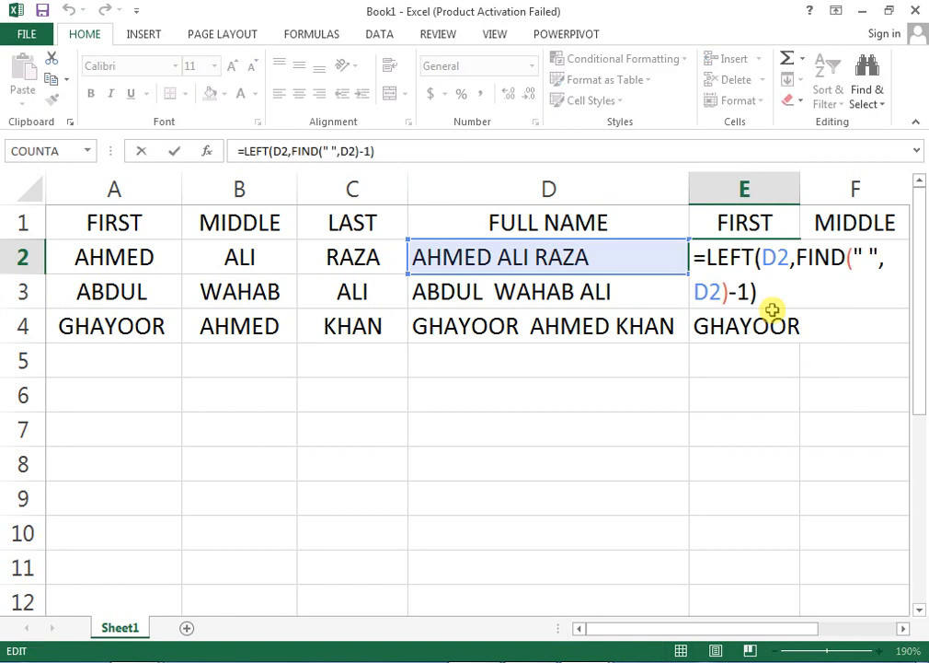
key("Return")
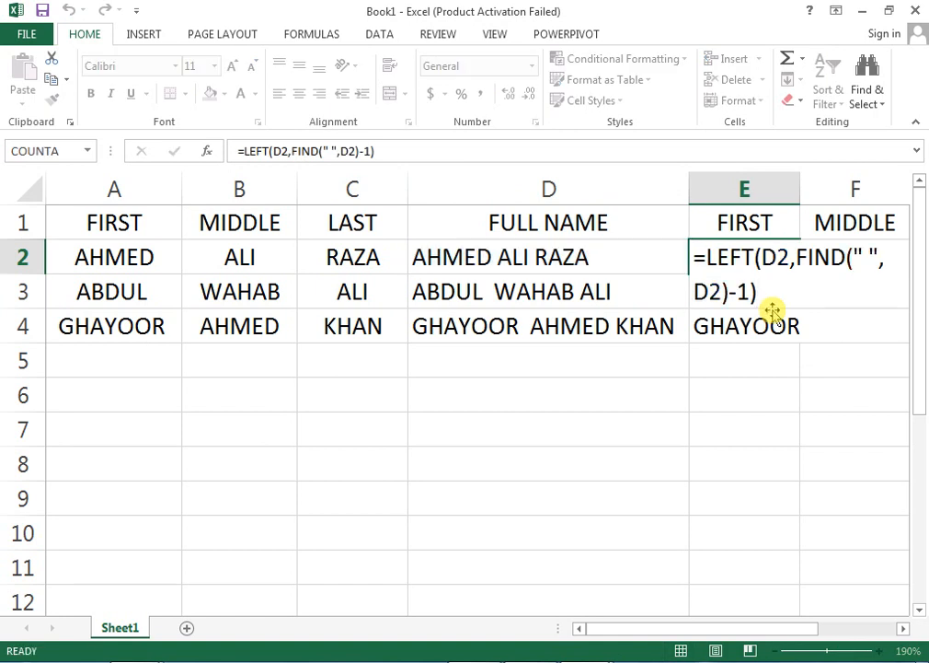
key("Down")
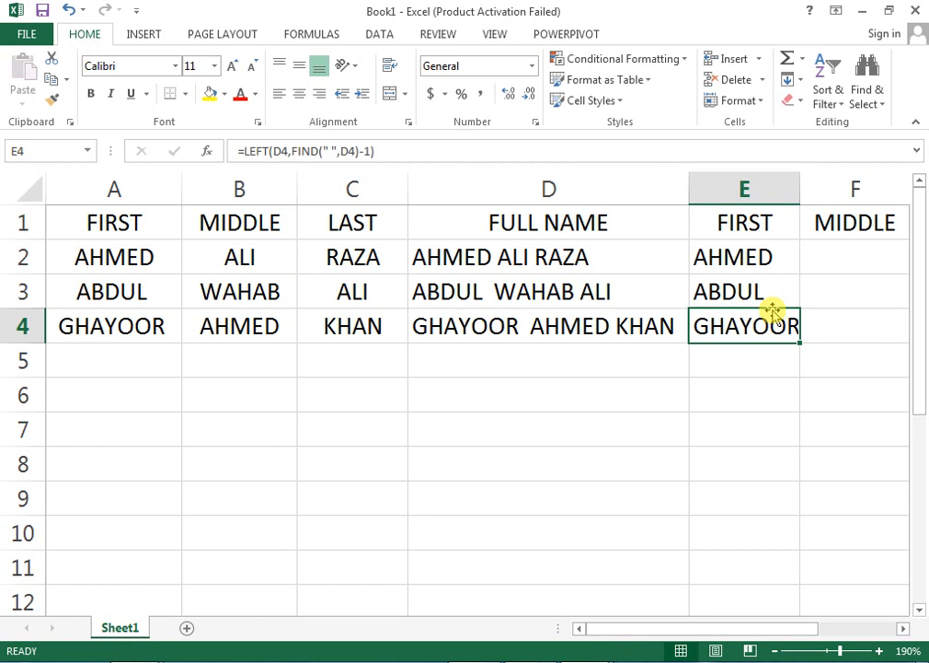
key("Right")
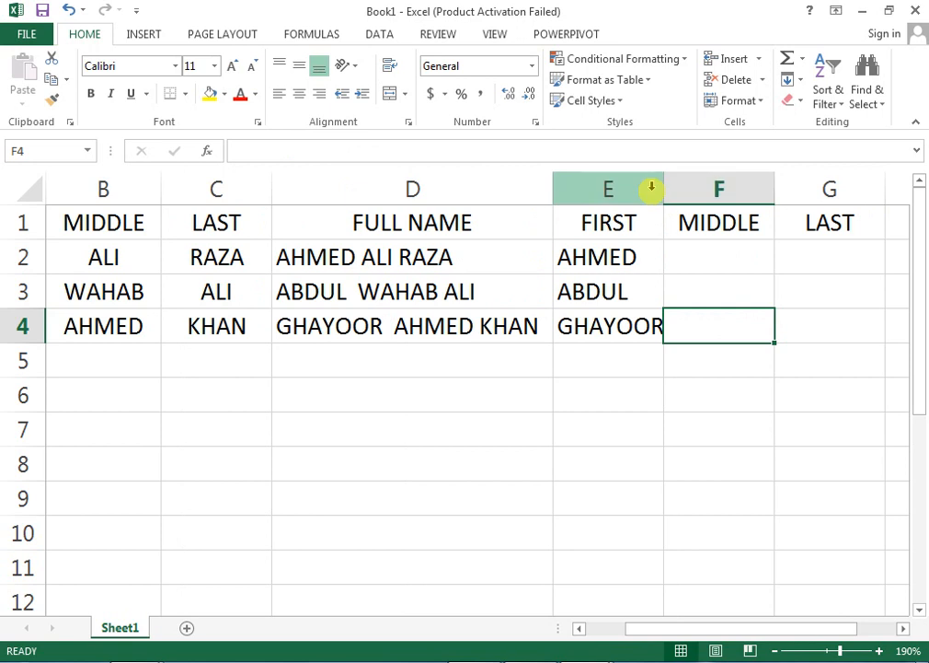
Widen column E so every first name, including GHAYOOR, fits fully.
left_click_drag(666, 187, 675, 188)
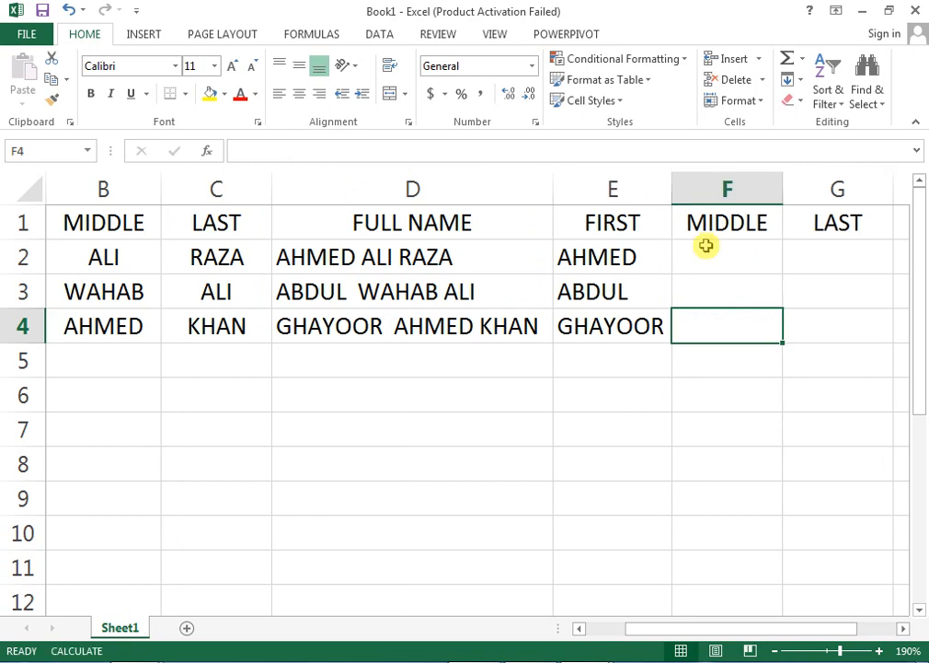
left_click(707, 250)
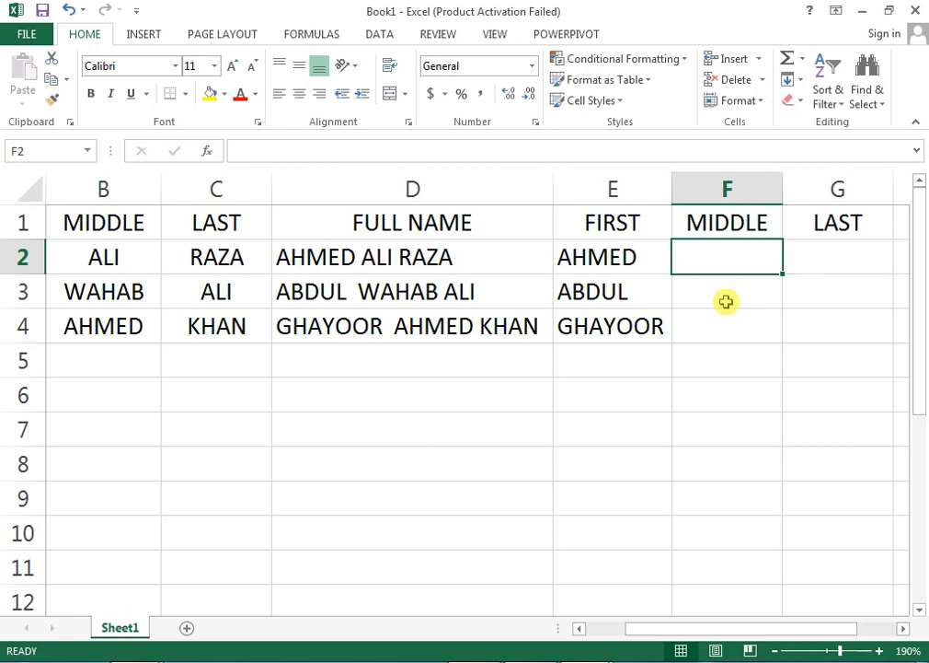
Start F2's formula as =MID(D2,FIND(" ",D2)+1, so it reads from after the first space.
type("=")
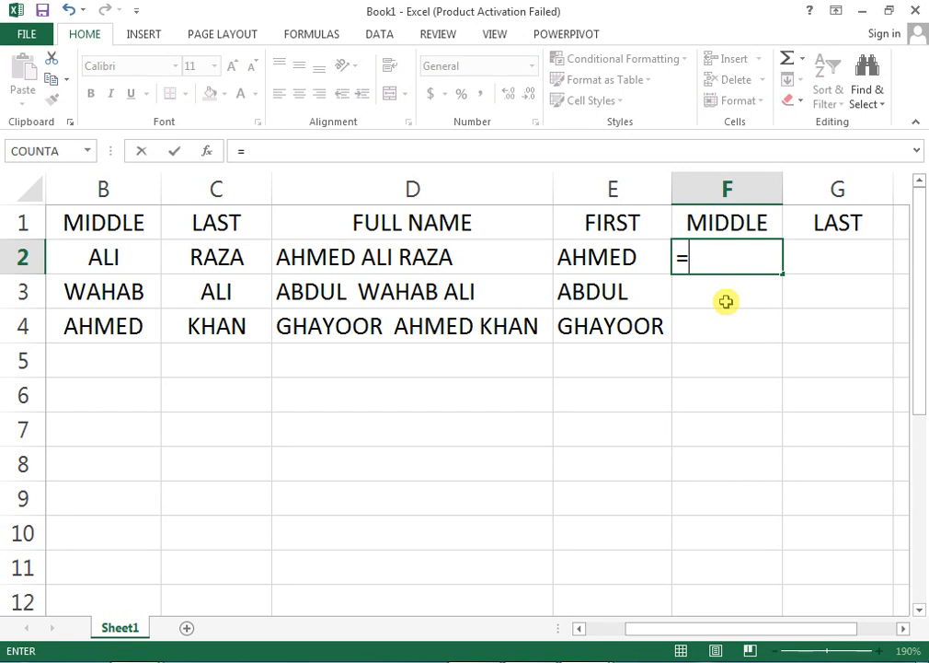
type("N")
key("BackSpace")
type("MI")
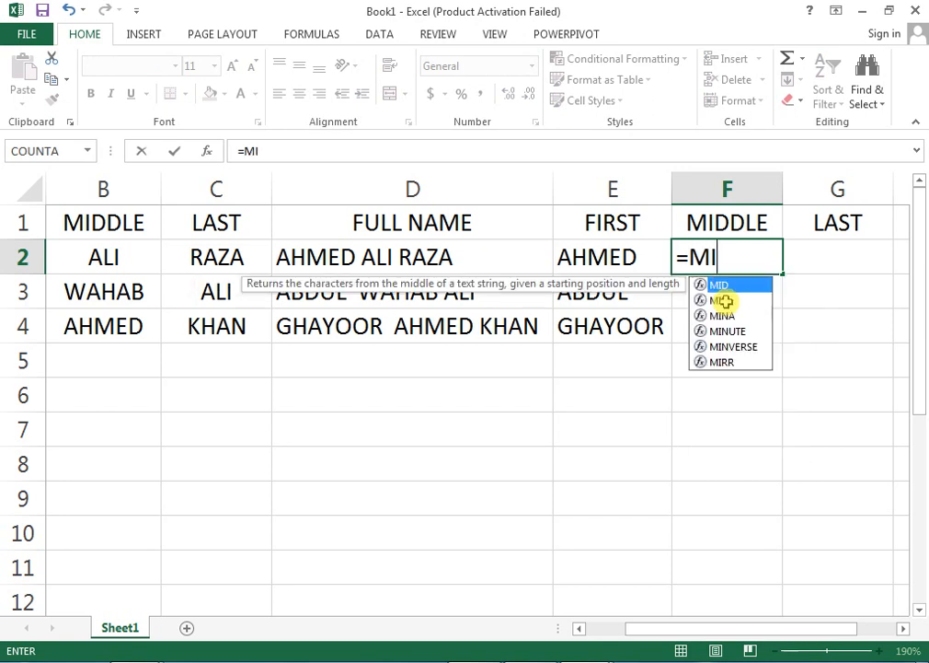
type("D(")
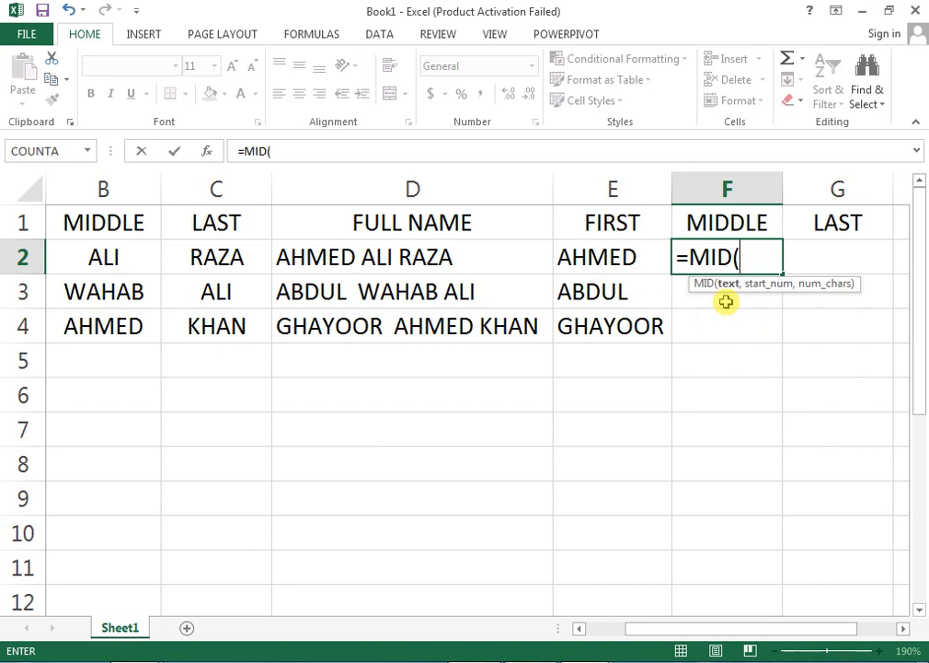
key("Left")
key("Left")
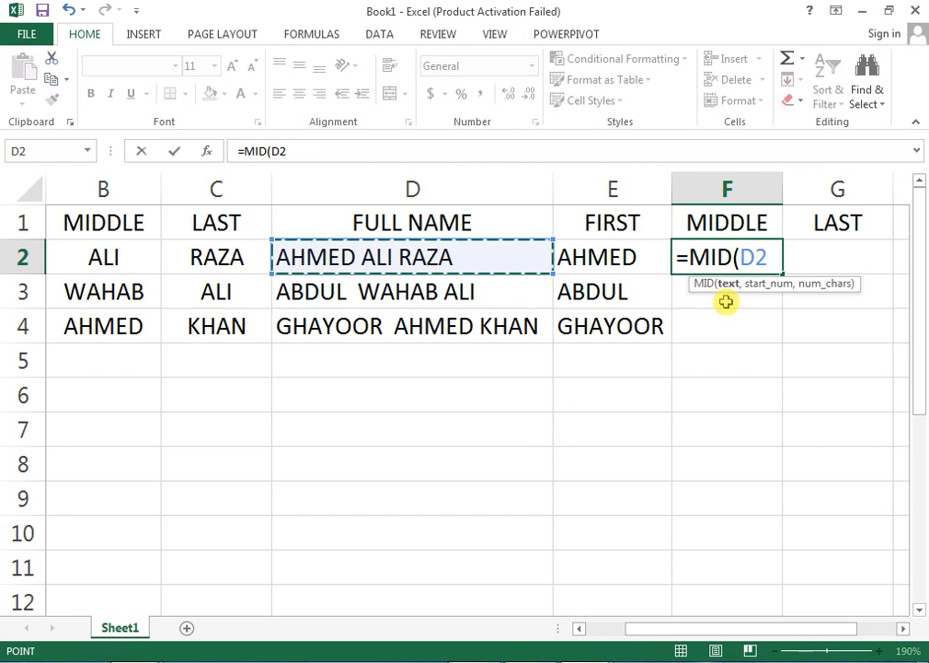
type(",")
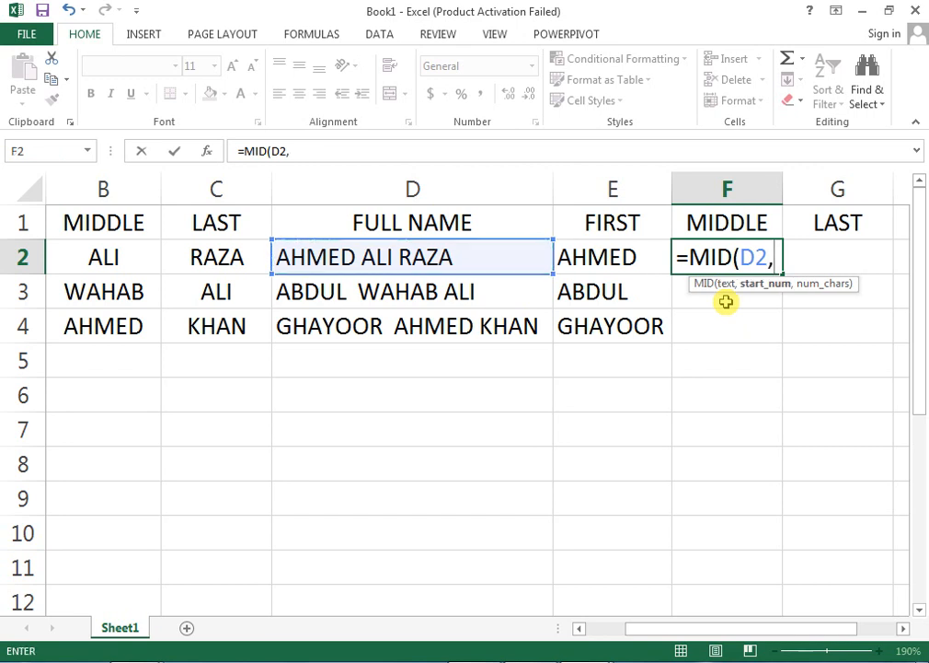
type("FI")
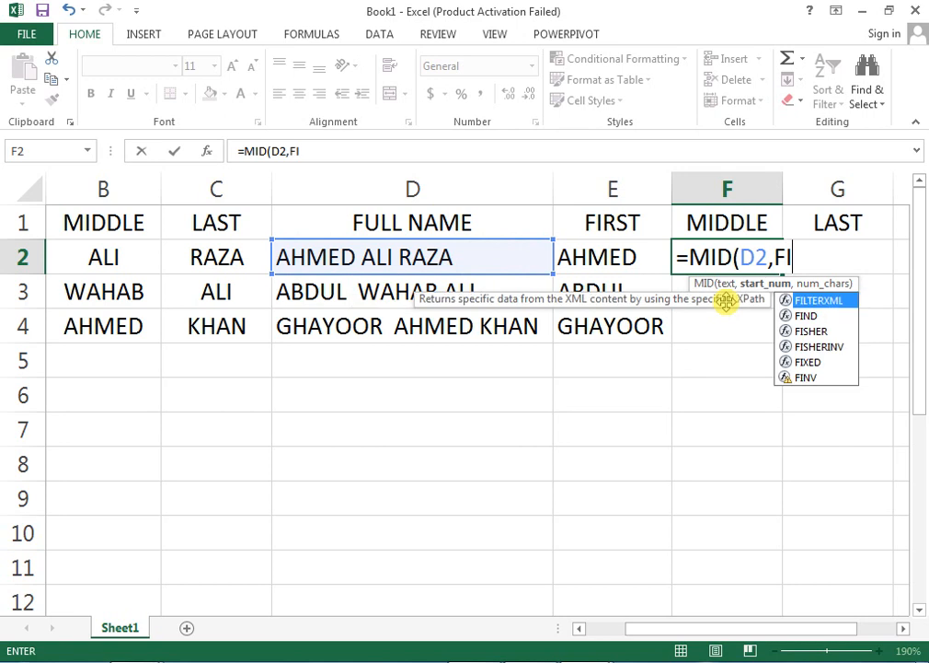
type("ND(")
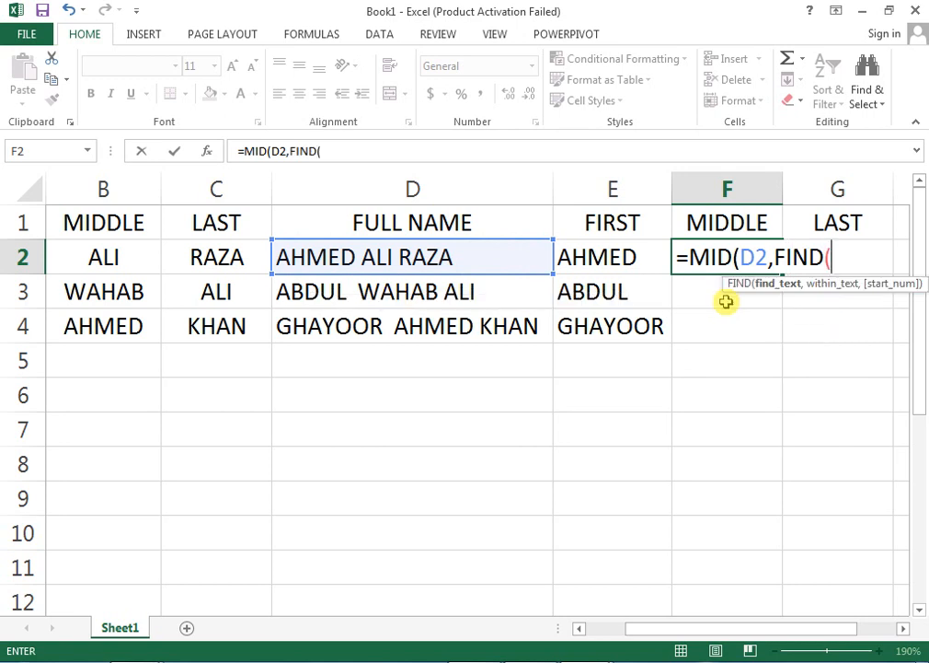
type("\" \",")
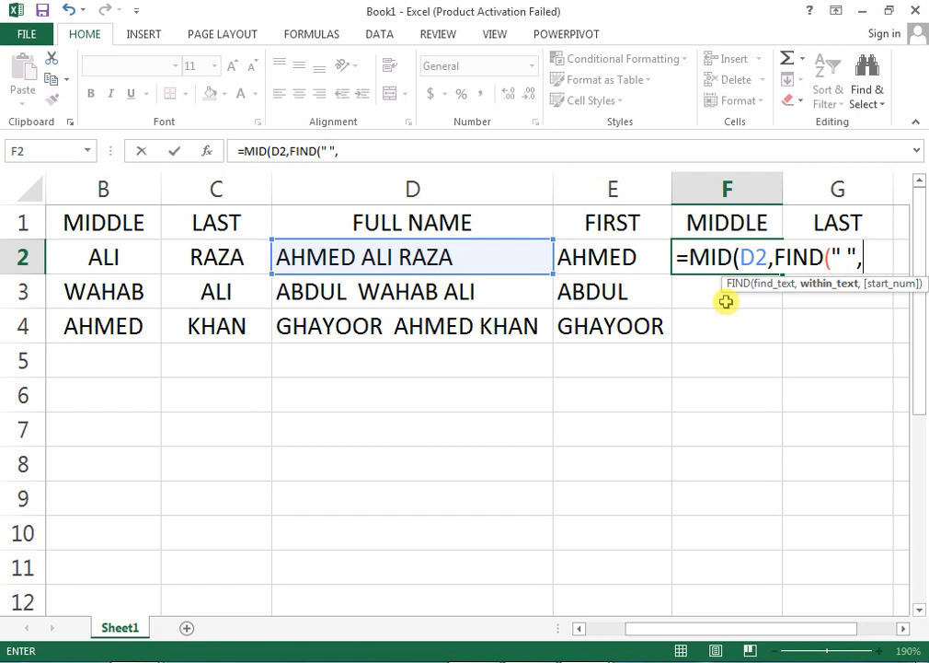
key("Left")
key("Left")
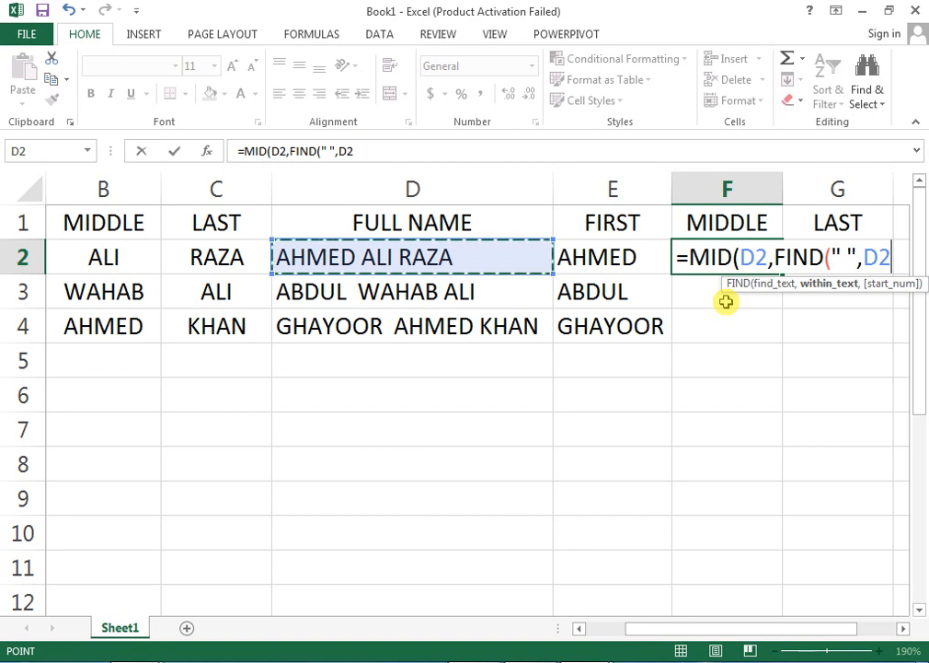
type(")")
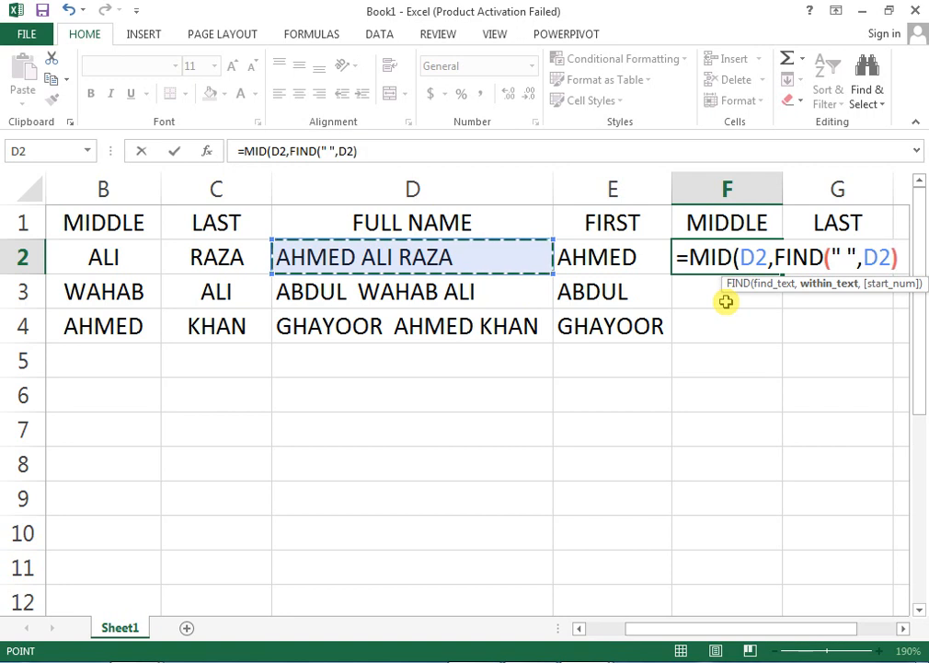
type("+1")
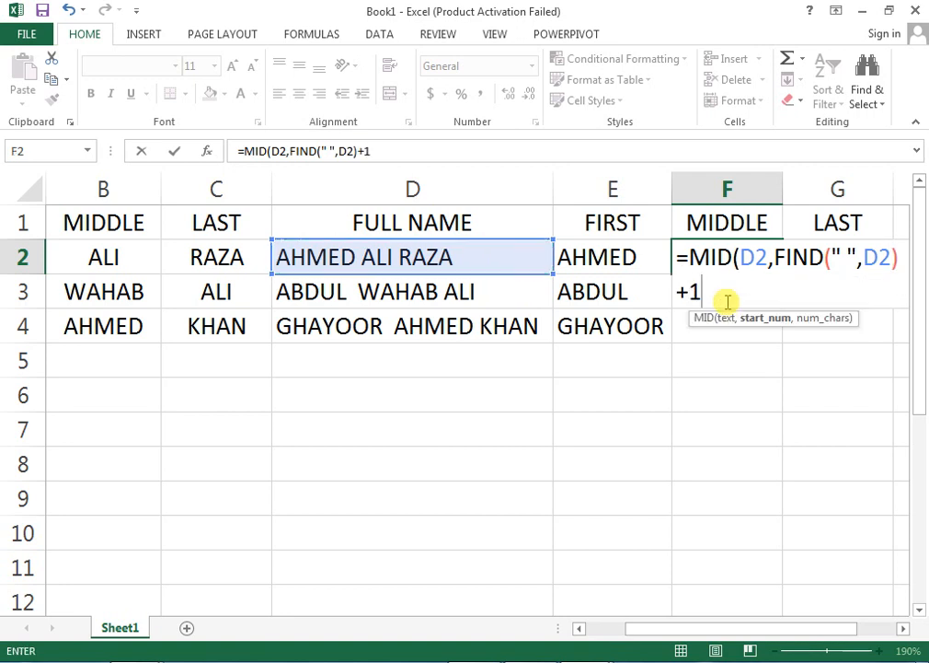
type(",")
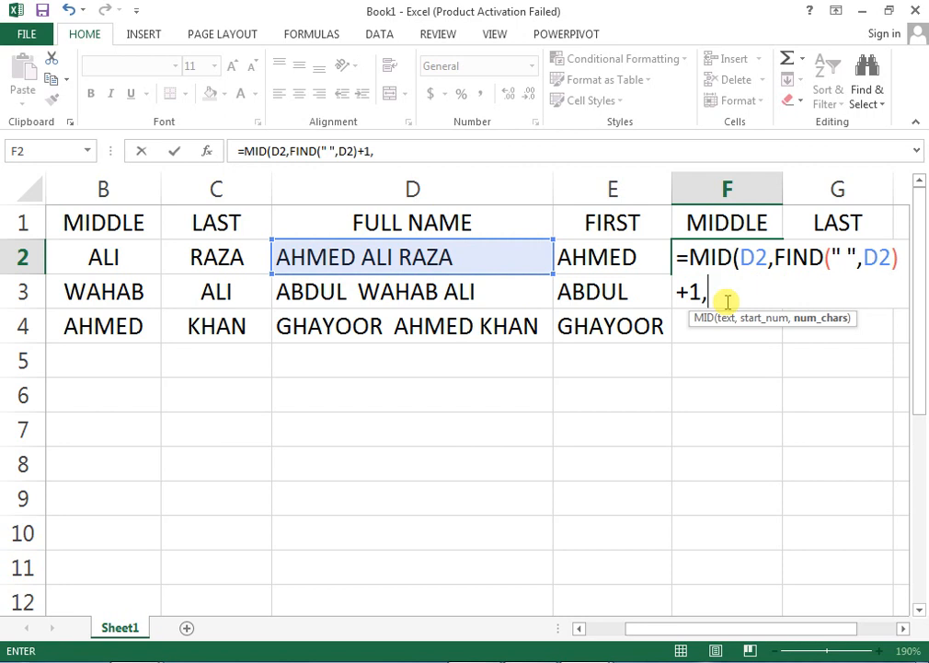
type("F")
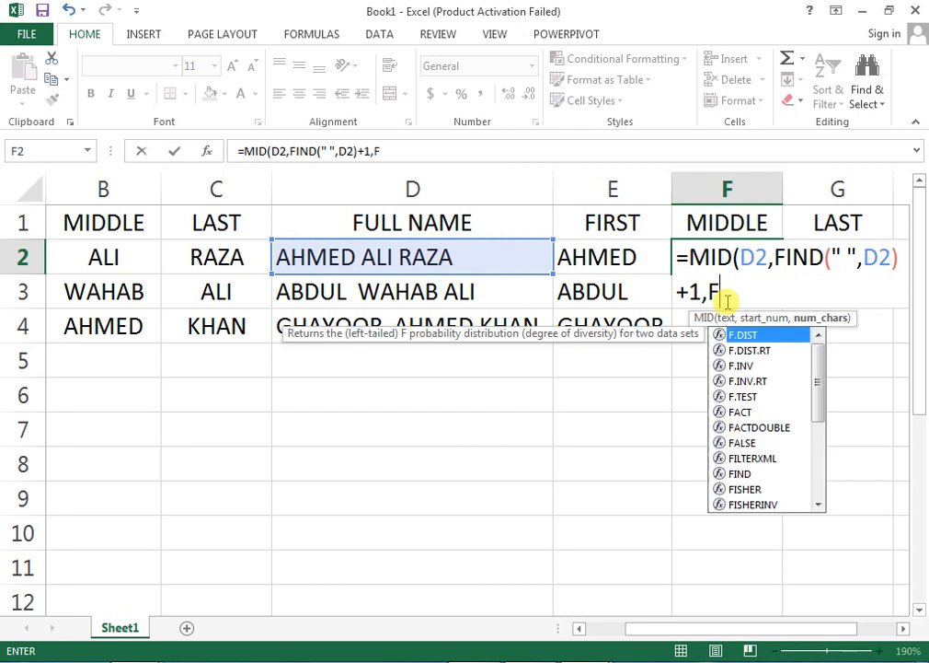
type("IND(")
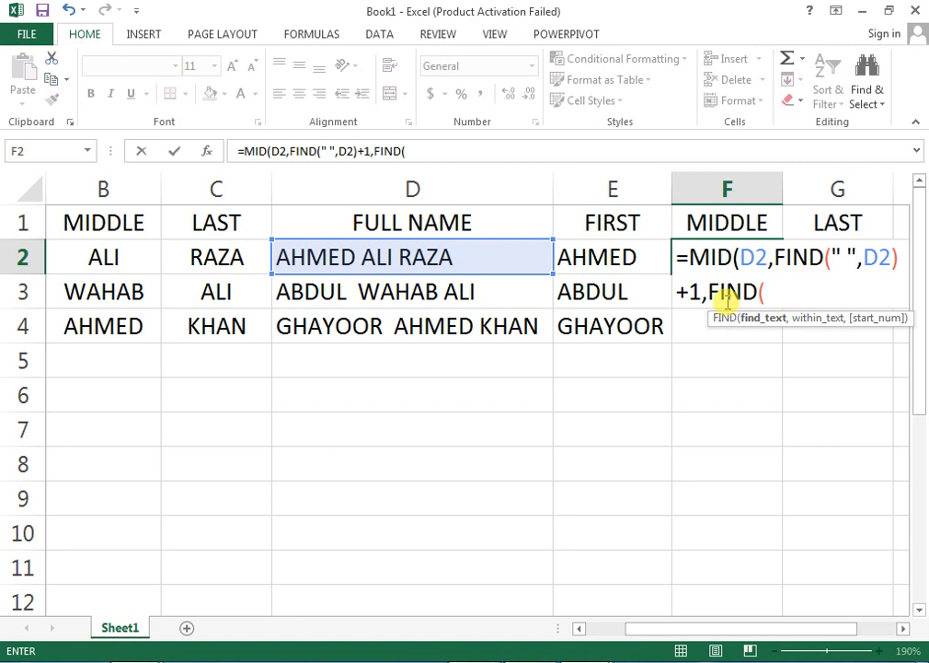
type("\" \",")
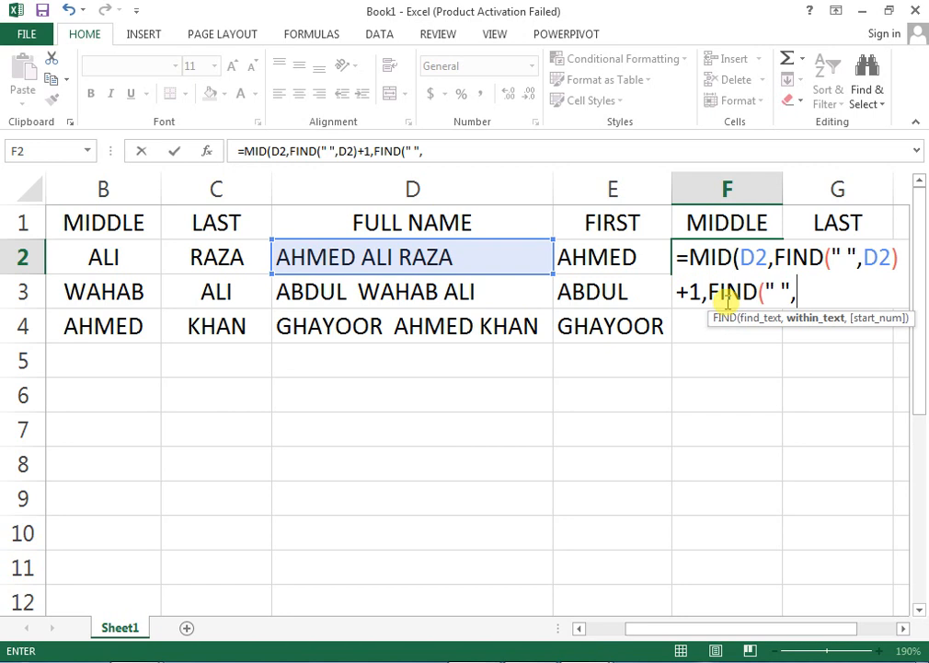
key("Left")
key("Left")
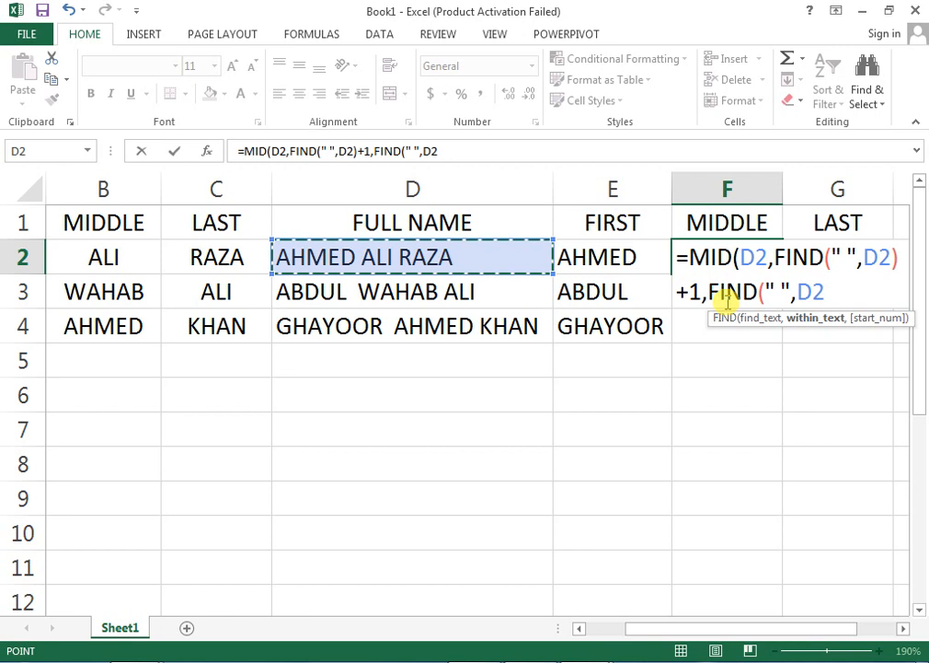
type(",")
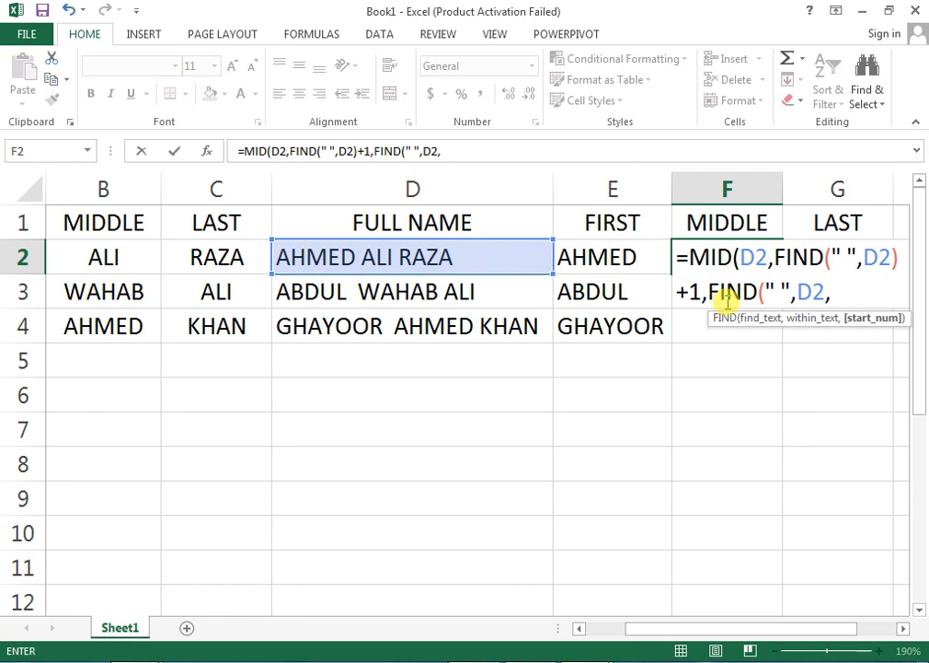
type("FIND")
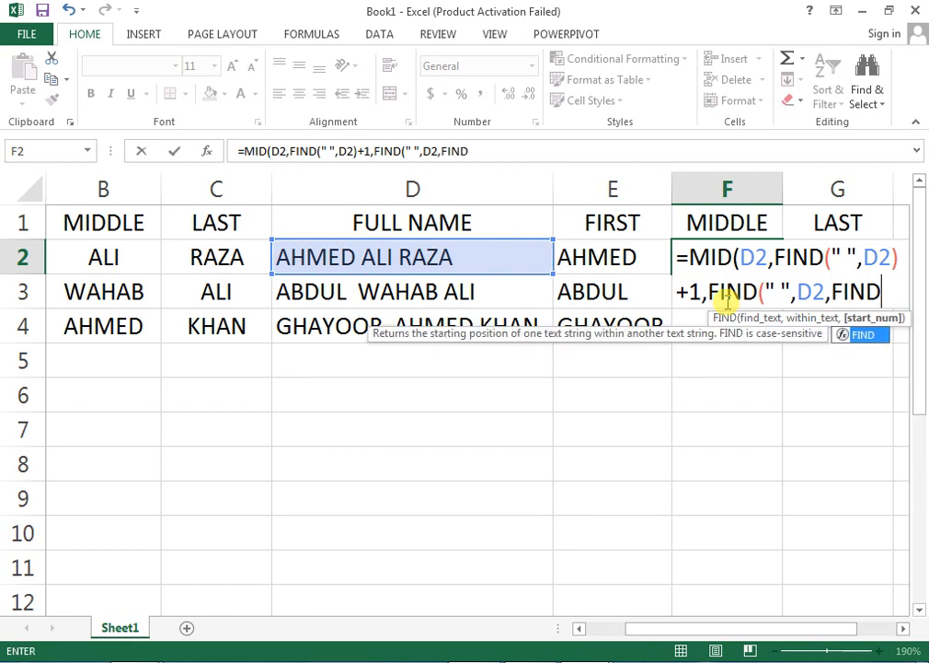
type("(")
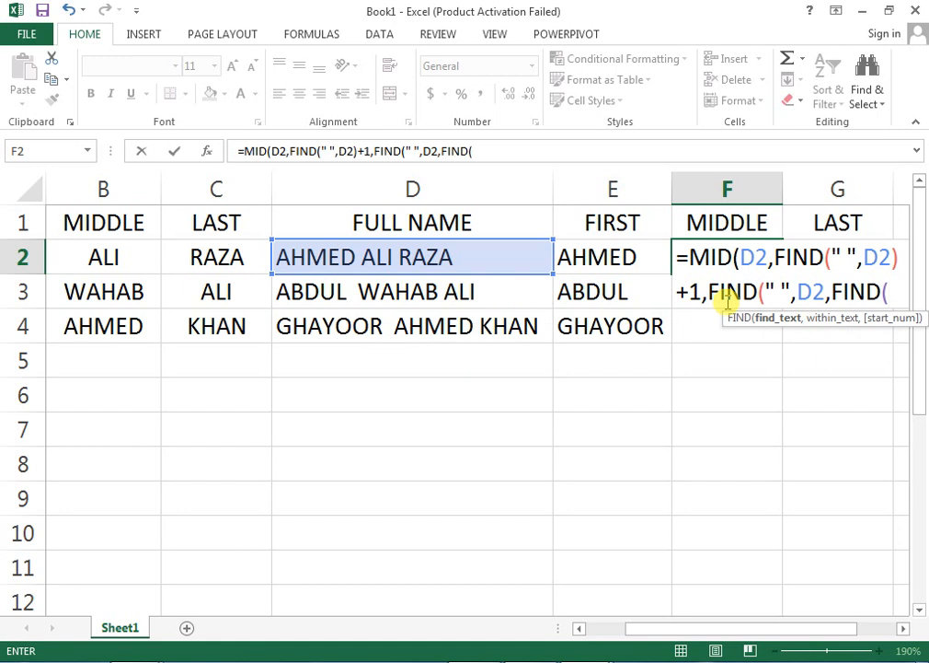
type("\" \"")
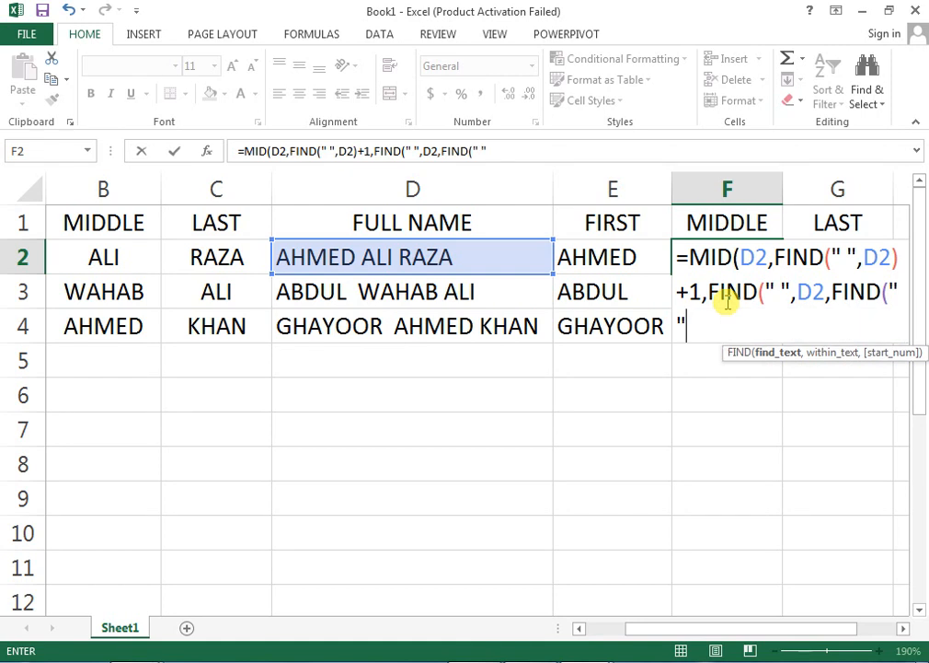
type(",")
key("Left")
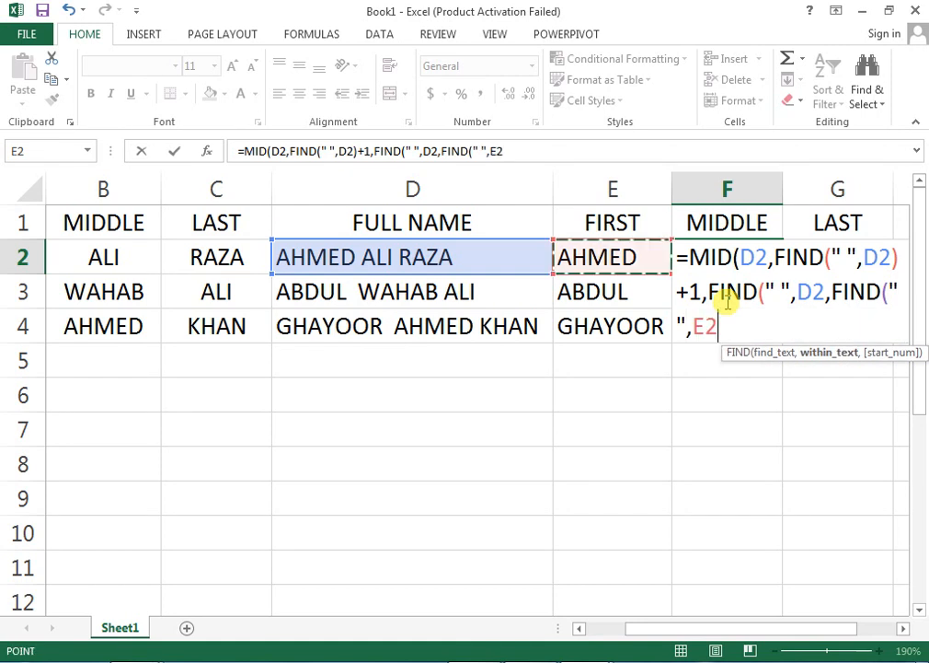
key("Left")
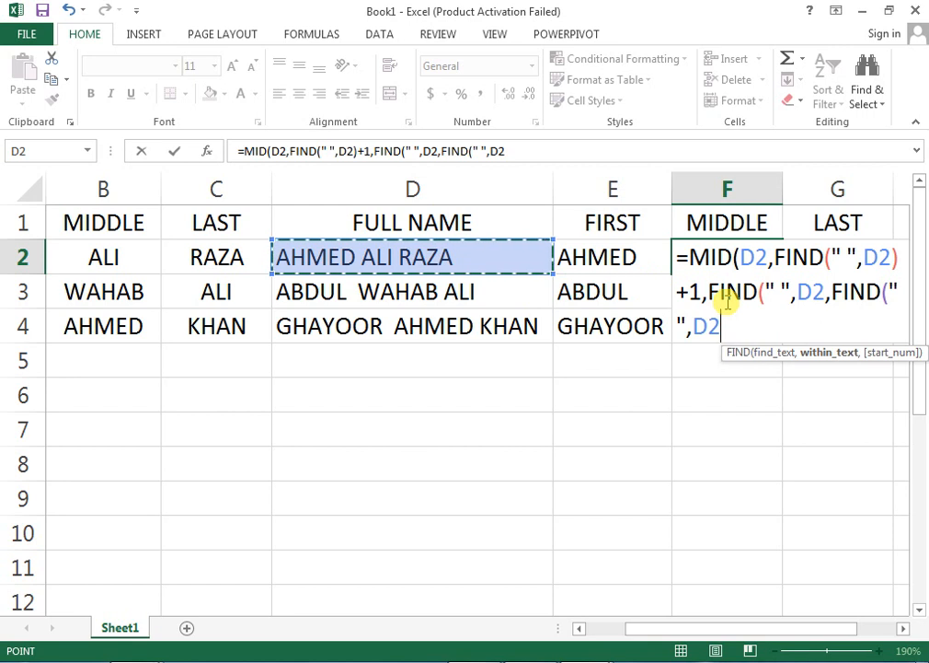
type(")+1")
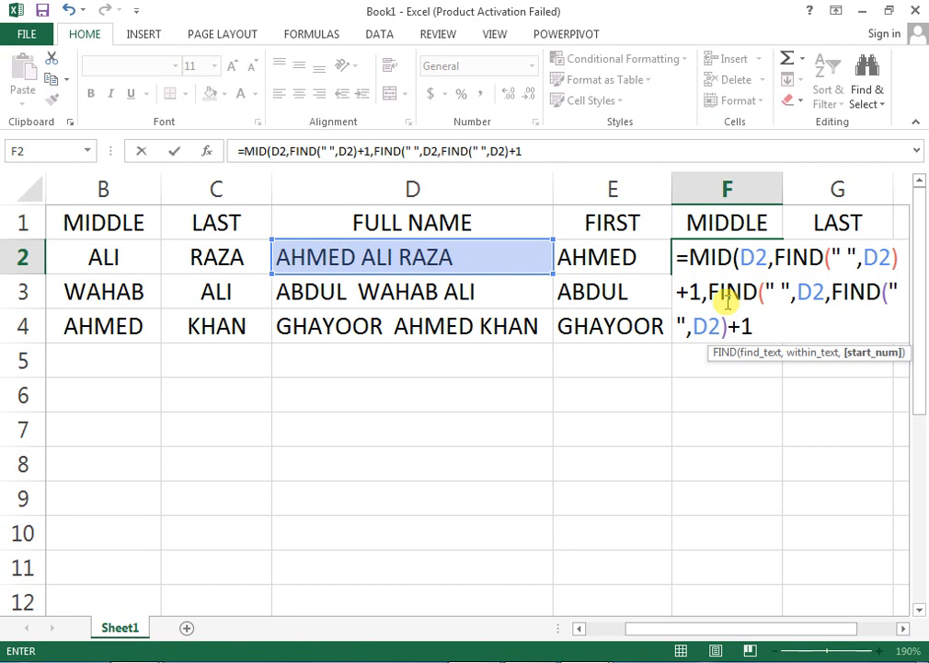
type(")")
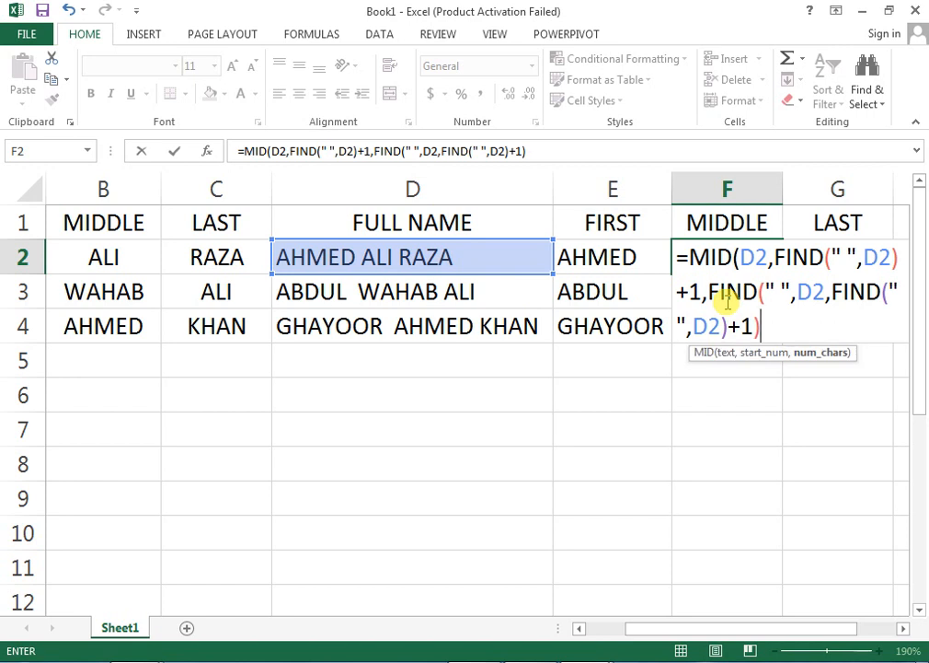
type("-FIND")
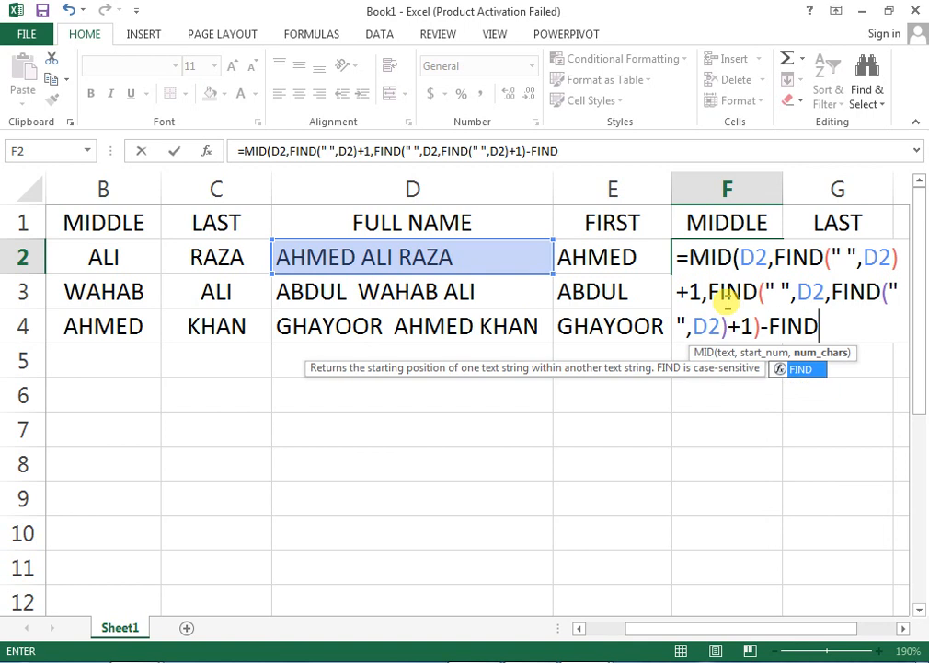
type("(\"")
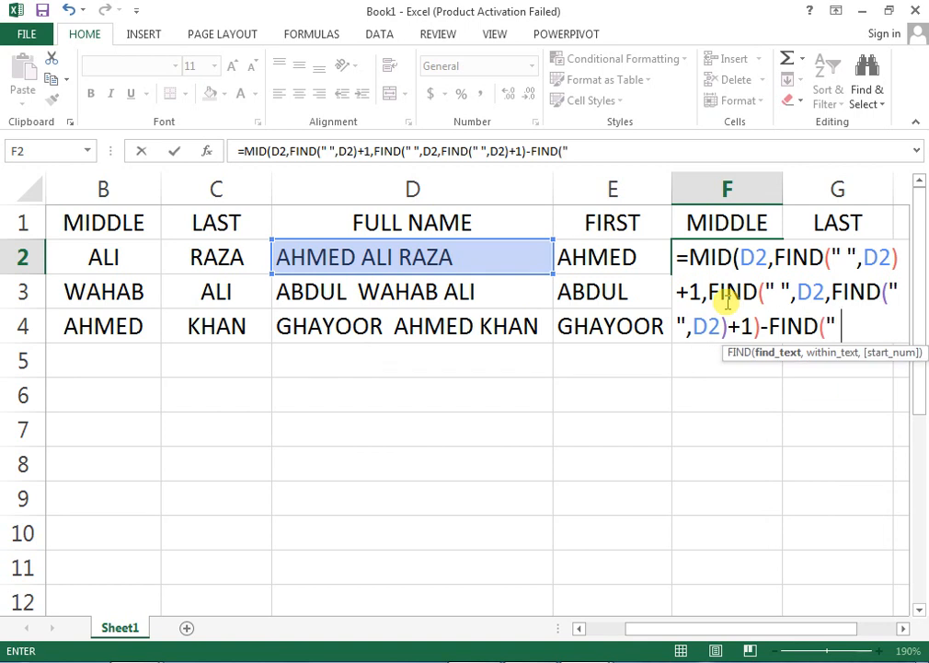
type(" \"")
type(",")
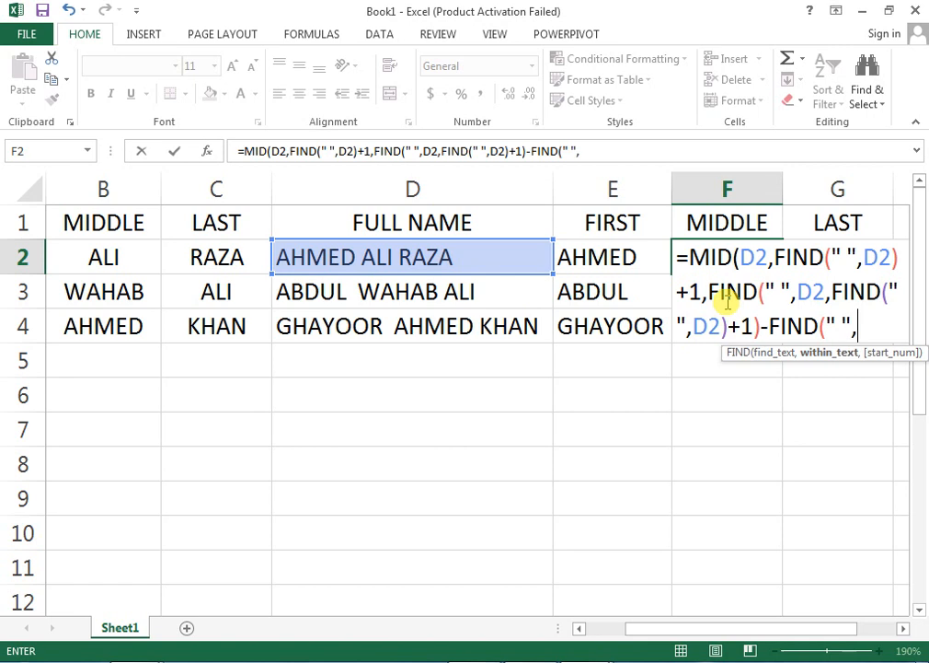
key("Left")
key("Left")
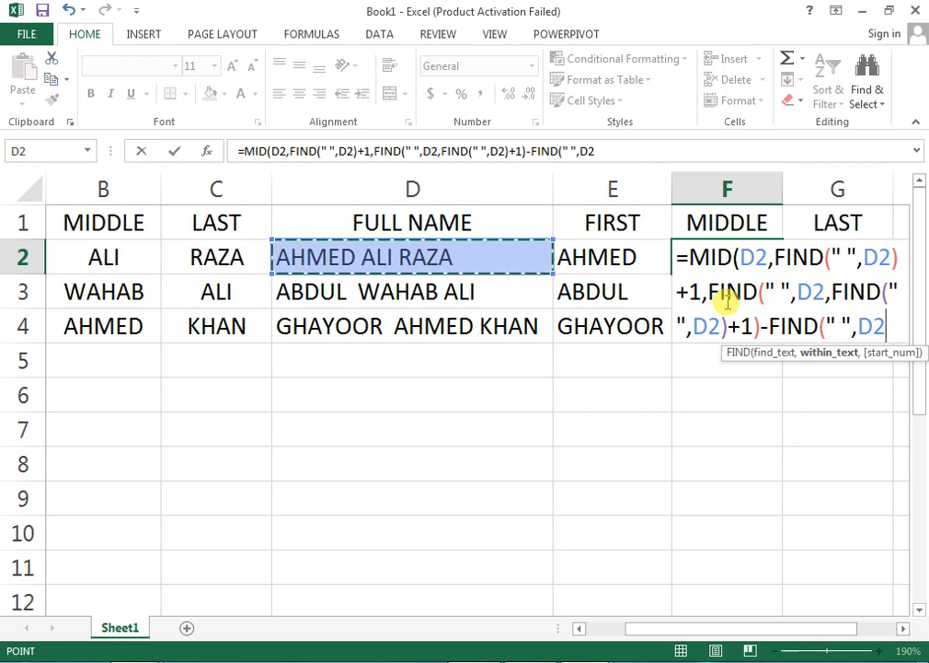
type(")")
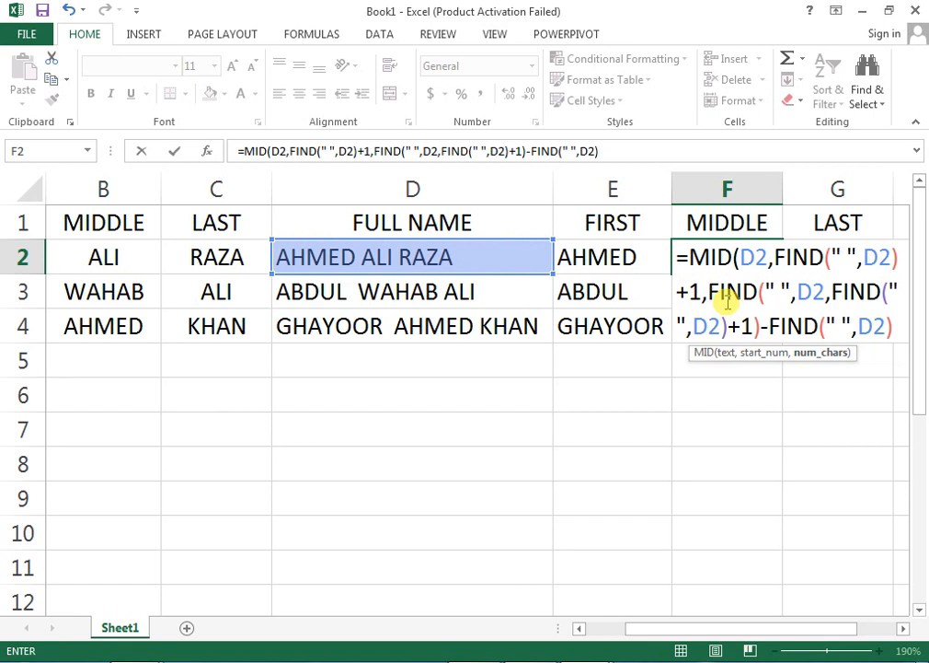
type("-1")
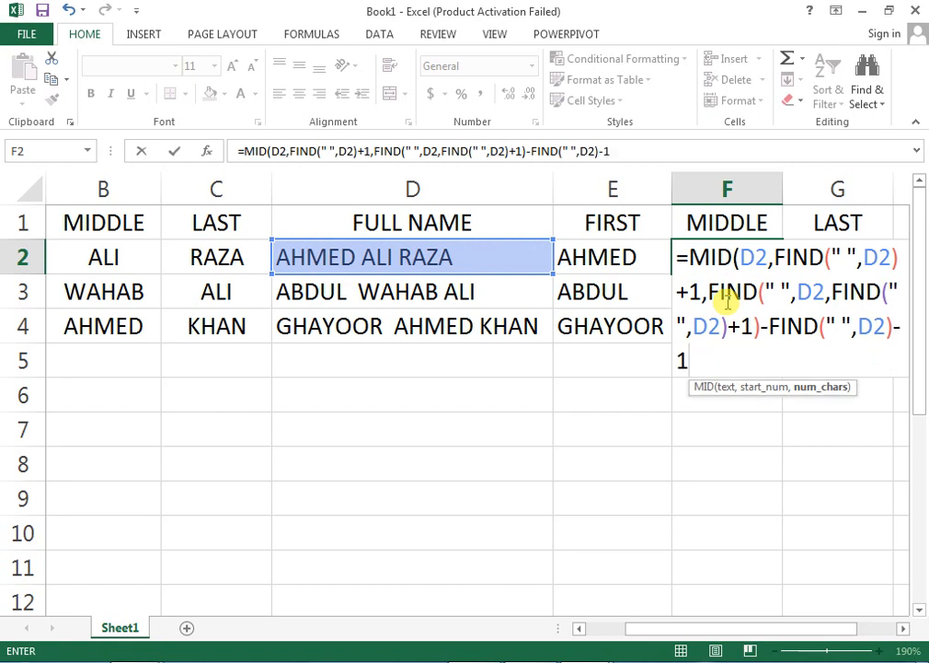
type(")")
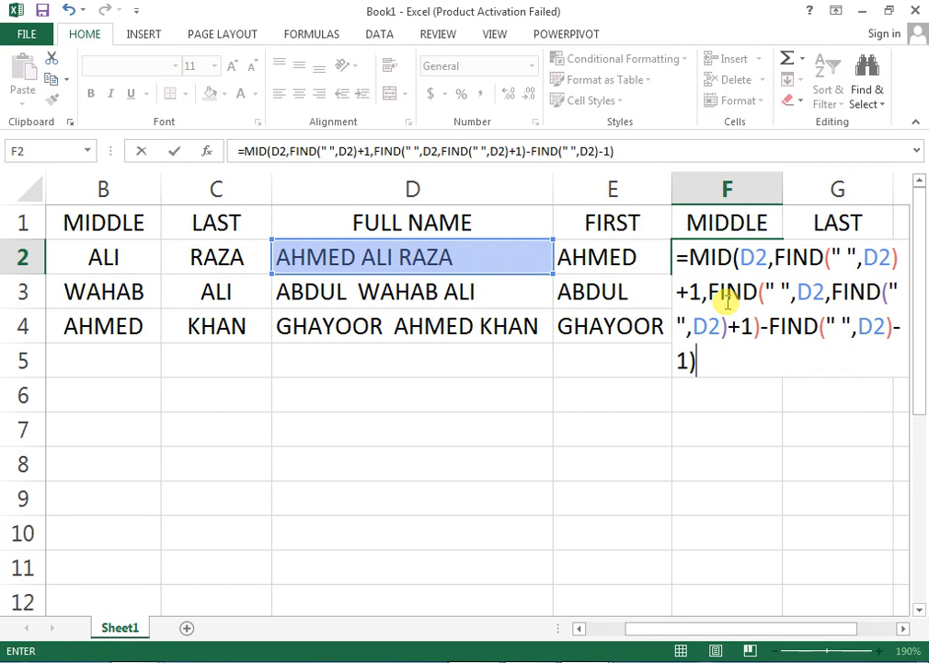
key("Return")
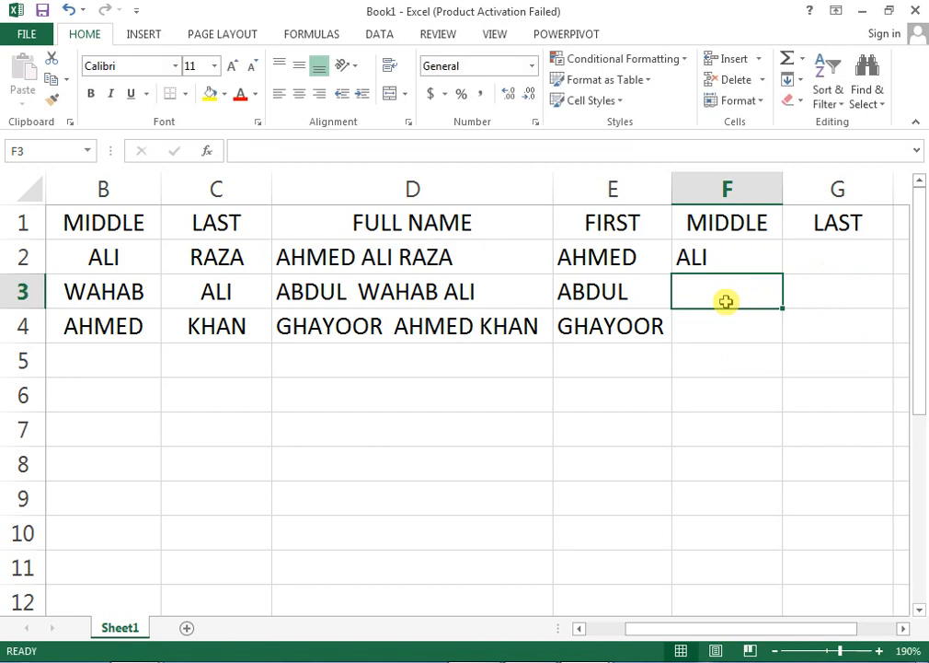
key("Up")
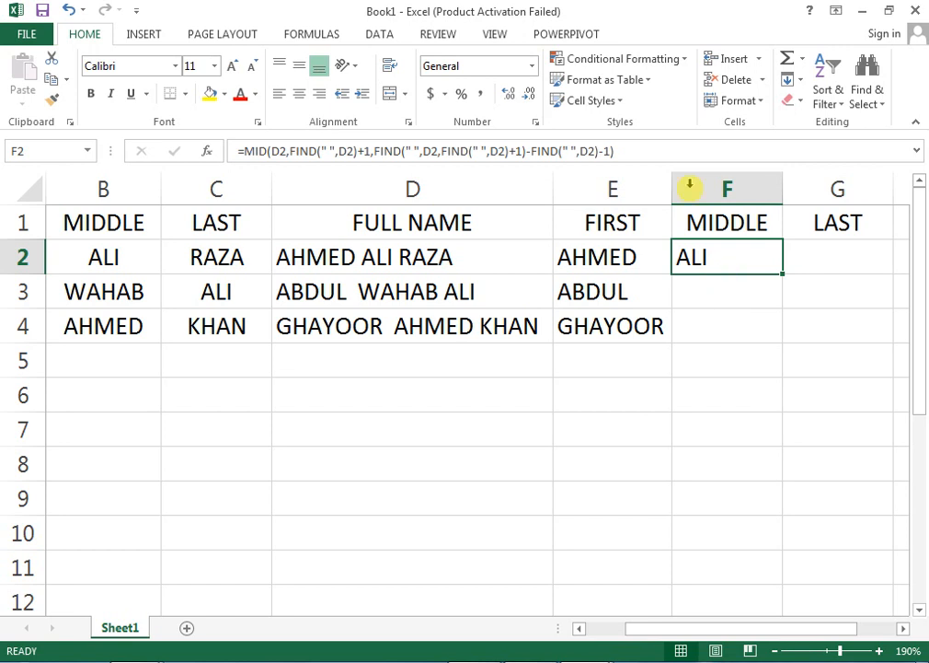
Copy F2's middle-name MID/FIND formula and paste it as apostrophe-prefixed text into A8.
left_click_drag(615, 151, 234, 151)
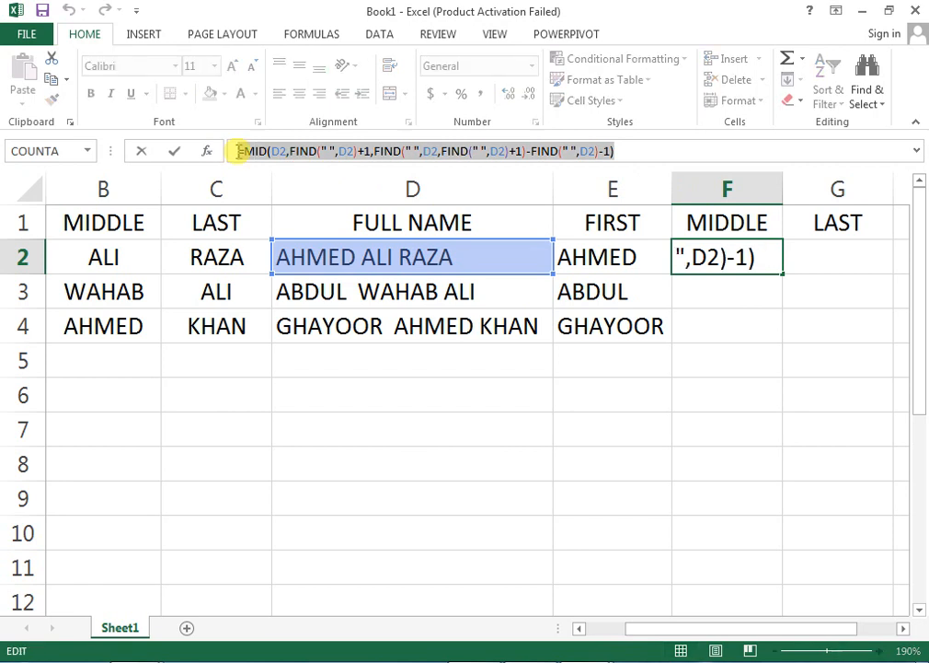
key("ctrl+c")
key("Return")
key("Down")
key("Down")
key("Down")
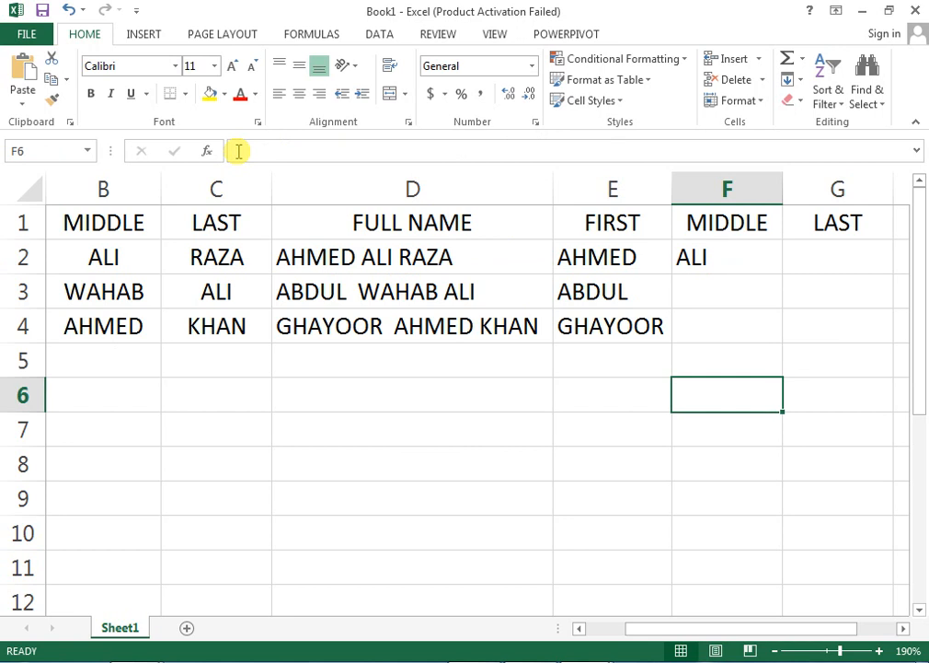
key("Left")
key("Left")
key("Left")
key("Left")
key("Left")
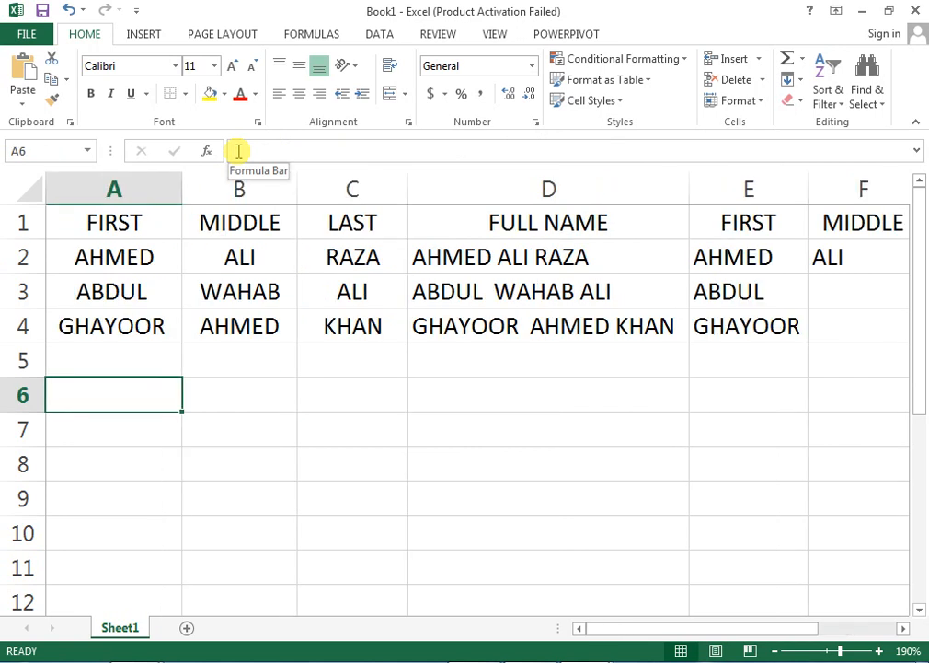
key("Down")
key("Down")
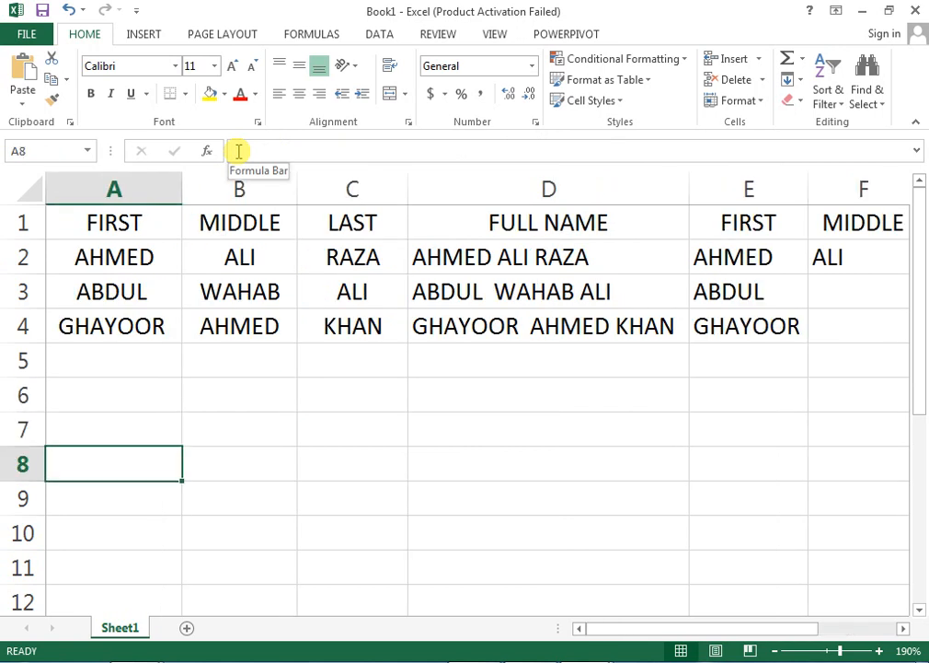
type("'")
key("ctrl+v")
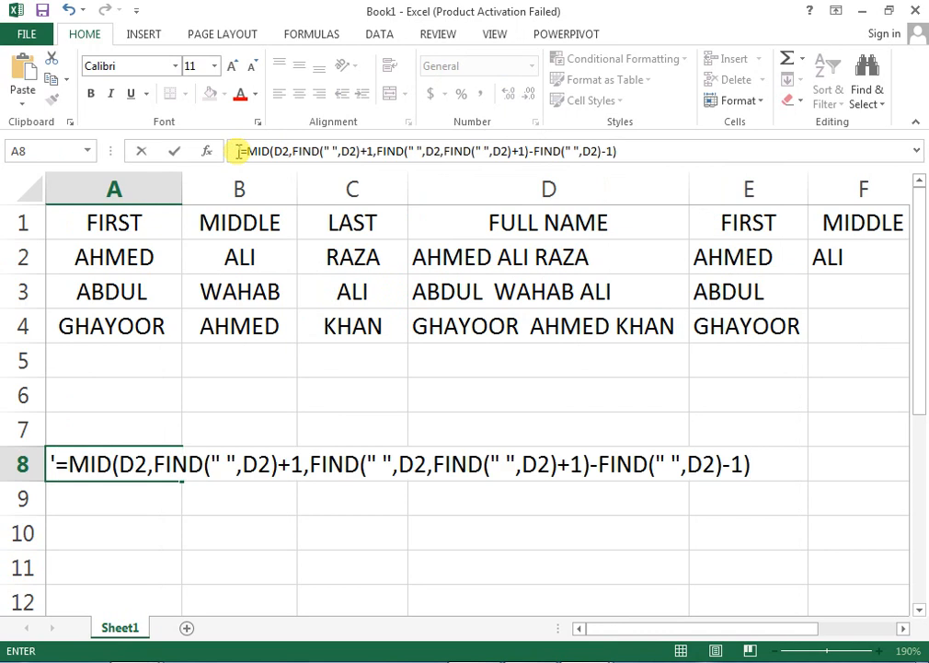
key("Up")
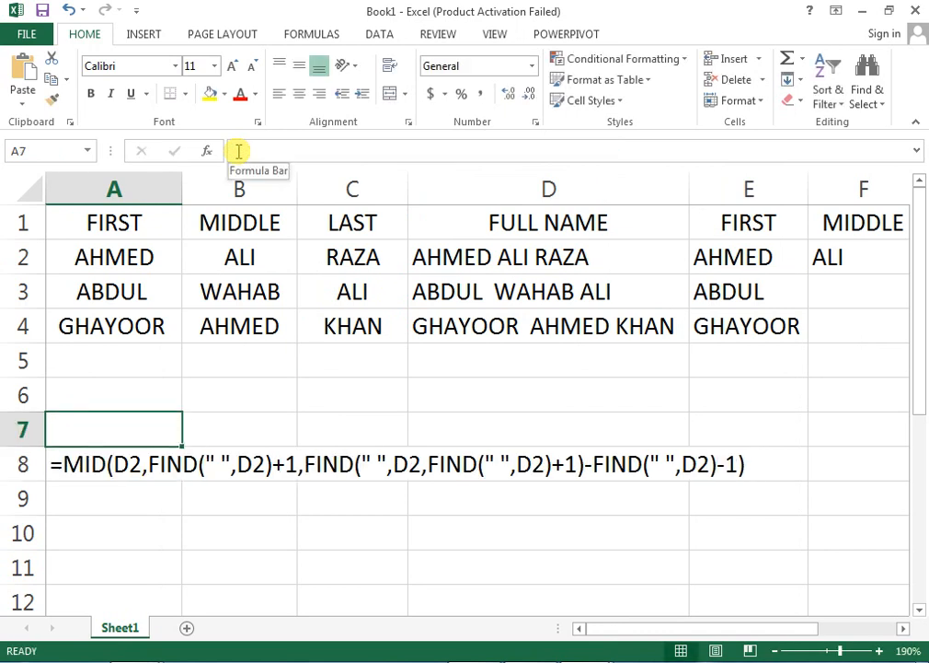
Label A7 as MIDDLE FORMULA above the formula text.
type("M")
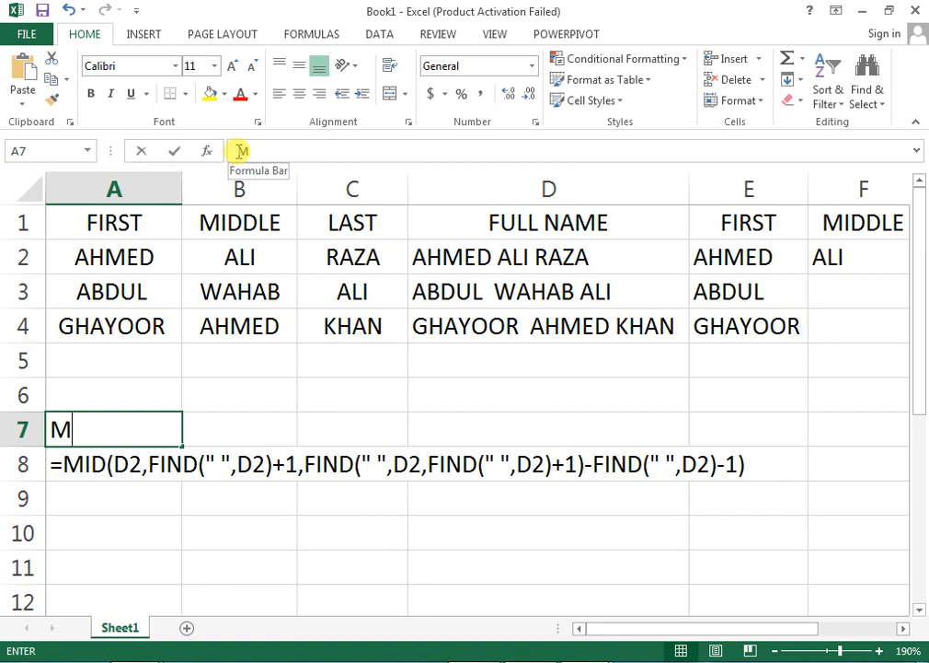
type("IDDLE")
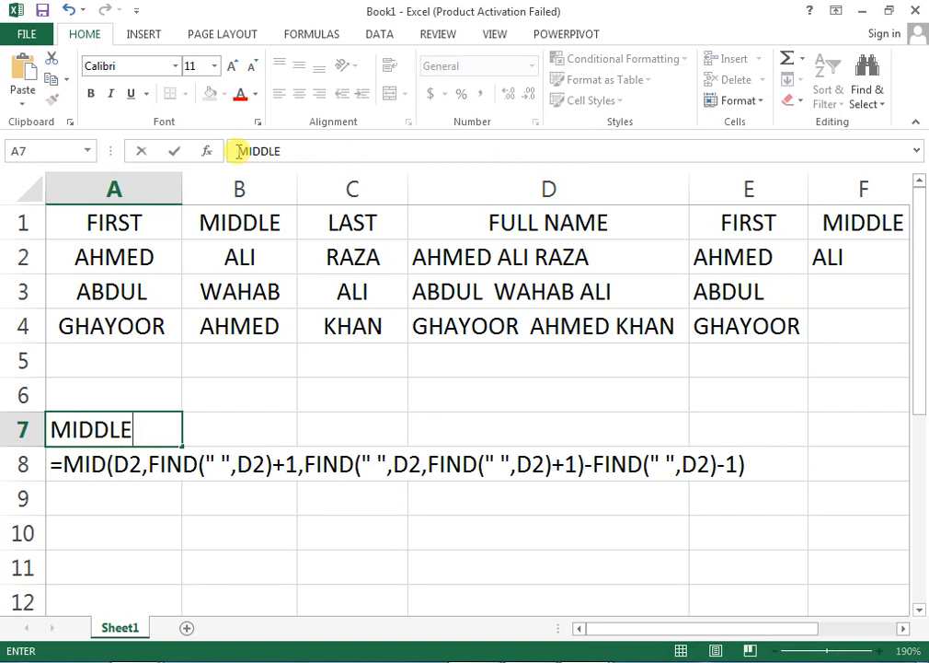
type(" FORMULA")
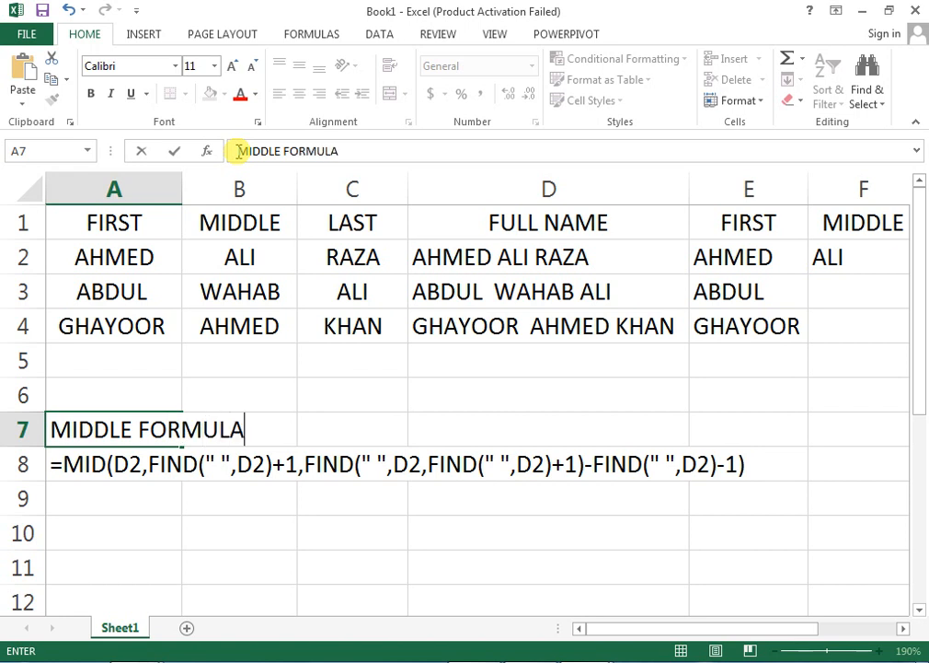
key("ctrl+Return")
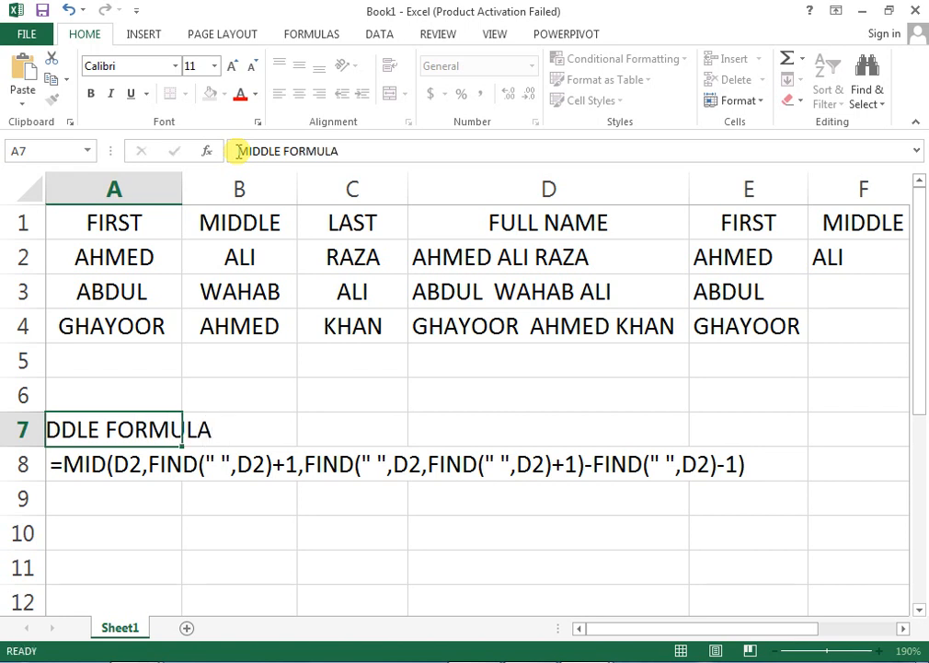
key("Down")
key("Up")
key("Up")
key("Down")
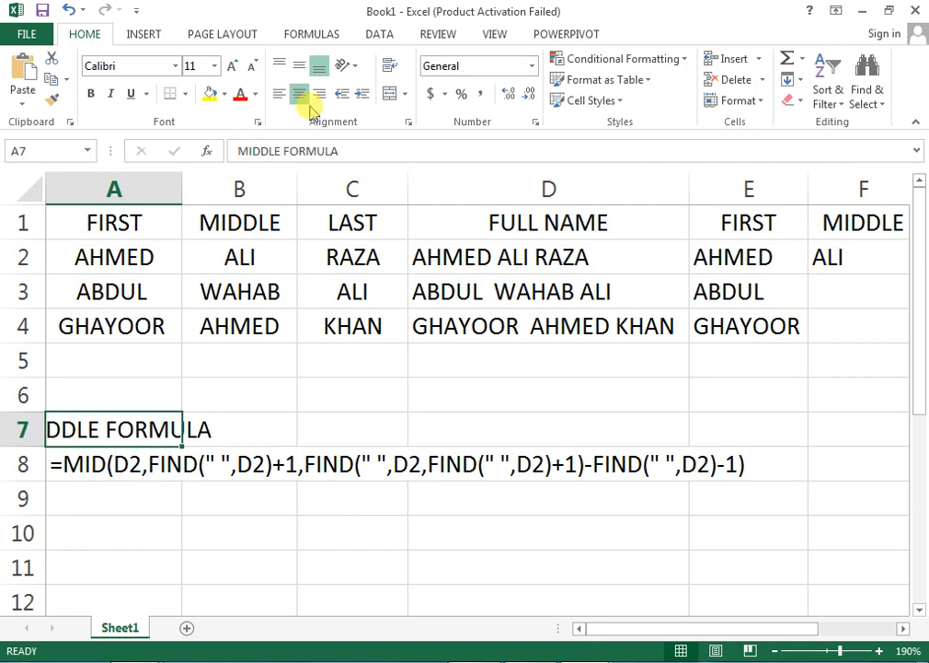
left_click(76, 396)
Copy the first-name LEFT/FIND formula from E2's formula bar.
left_click(493, 264)
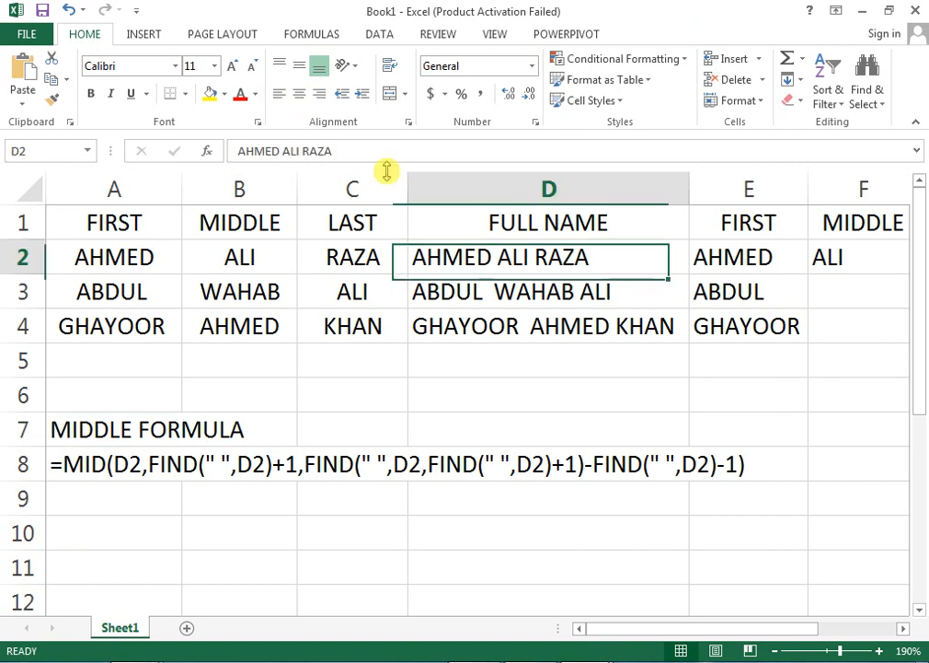
key("Right")
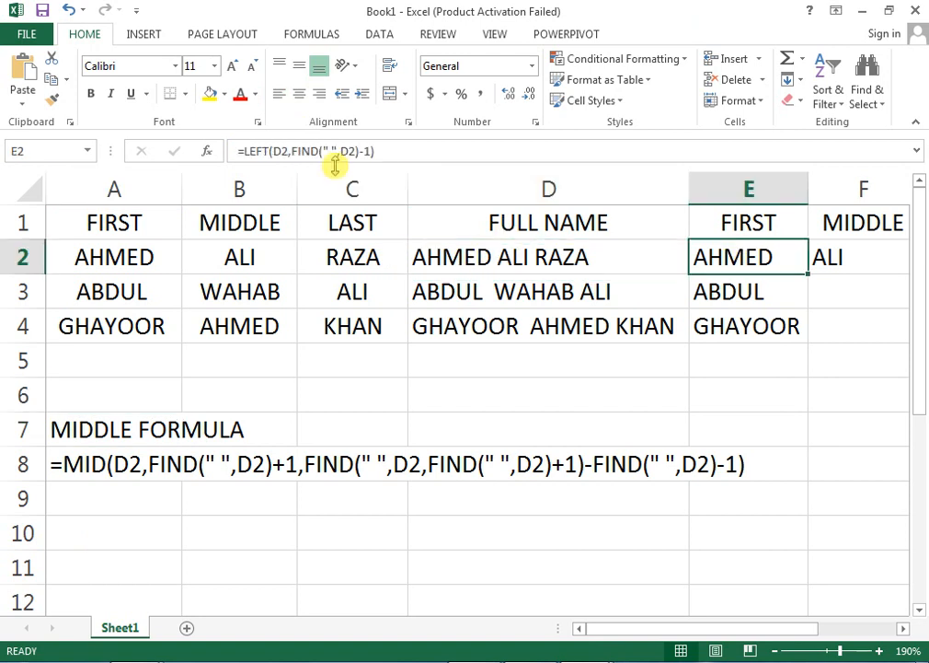
left_click_drag(386, 151, 230, 159)
key("ctrl+c")
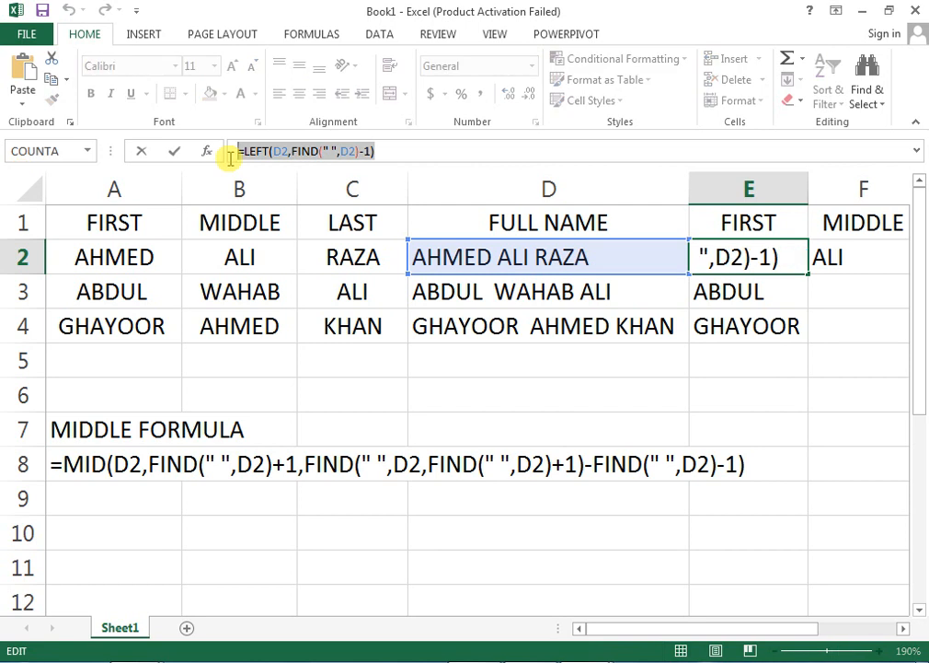
left_click(230, 159)
key("Return")
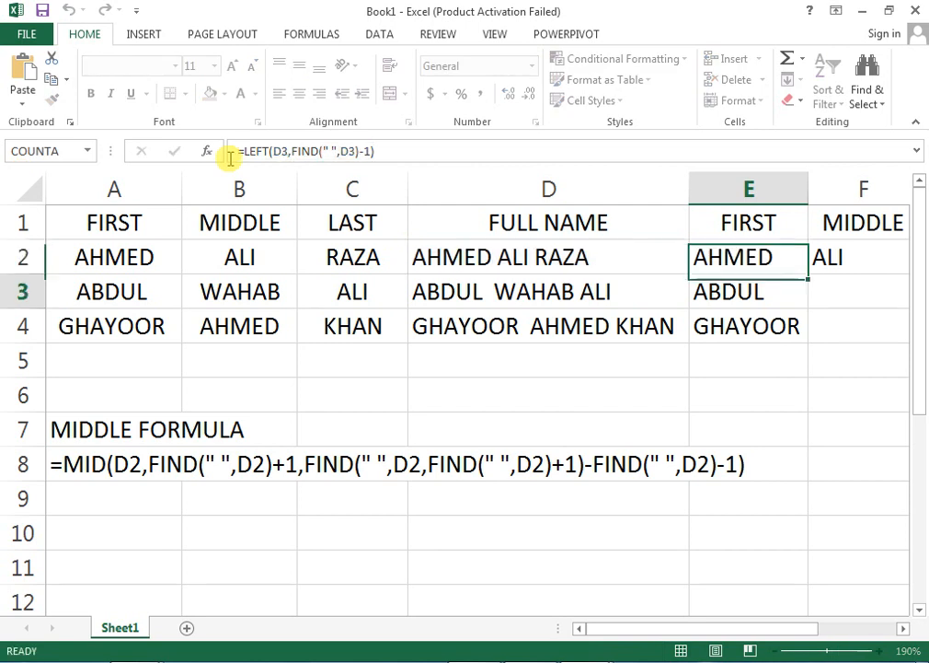
Add a FIRST label in A6 and paste the LEFT formula as text in B6.
key("Down")
key("Down")
key("Down")
key("Left")
key("Left")
key("Left")
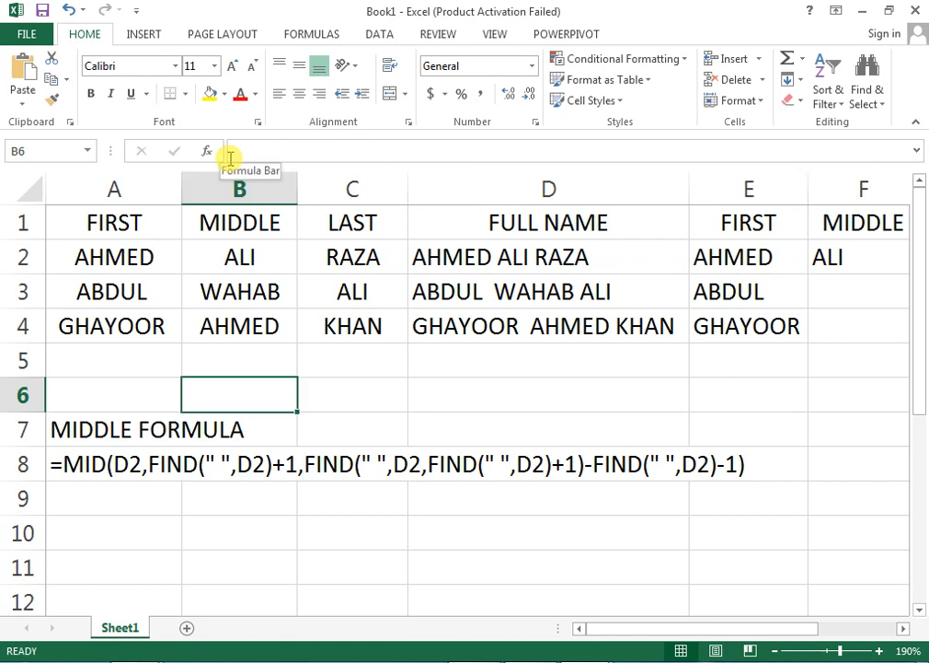
key("Left")
type("F")
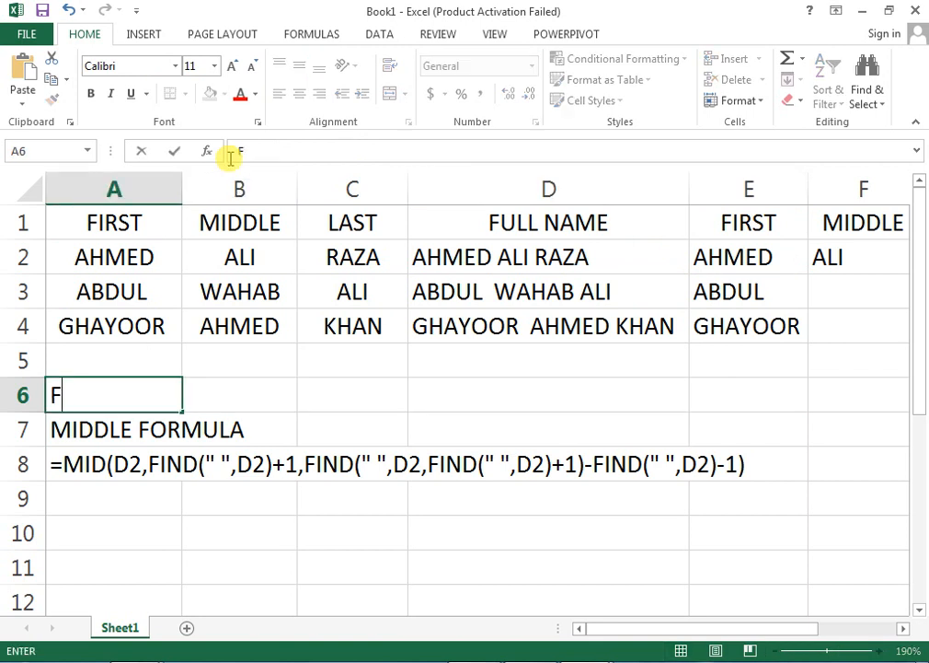
type("IRST")
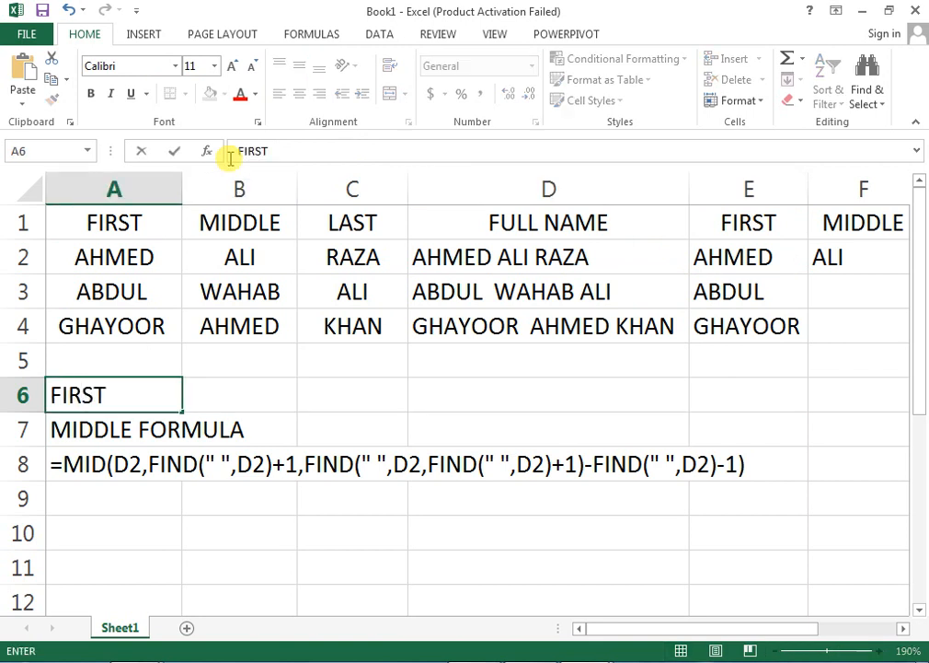
key("Tab")
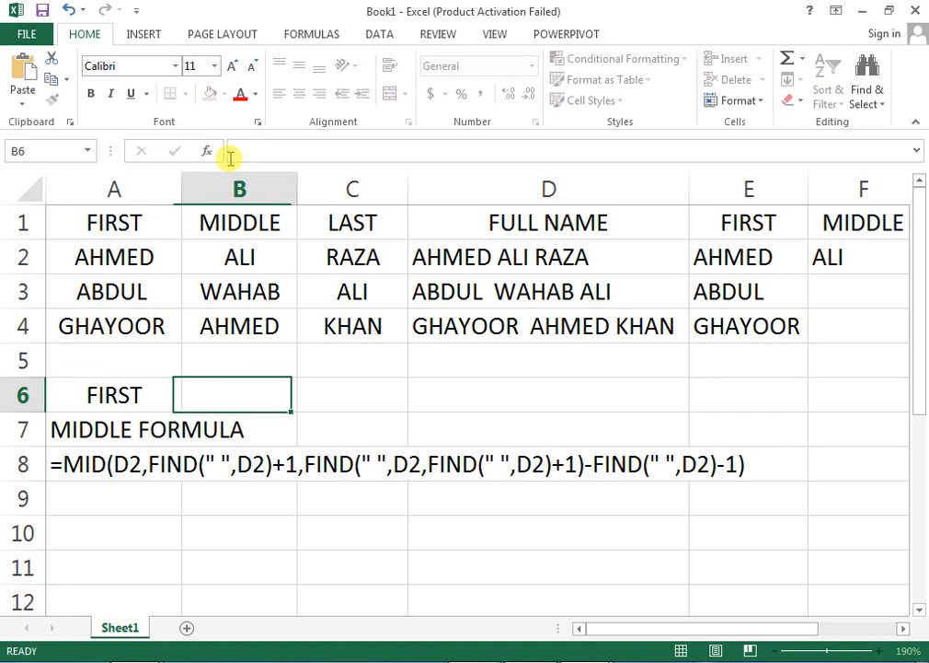
type("'")
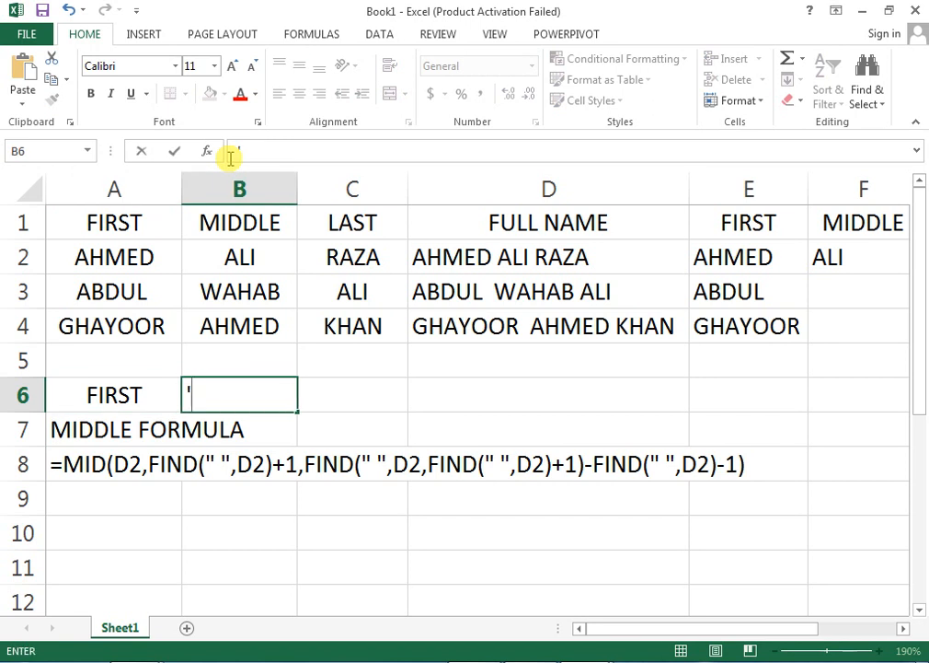
key("ctrl+v")
key("ctrl+Return")
key("Return")
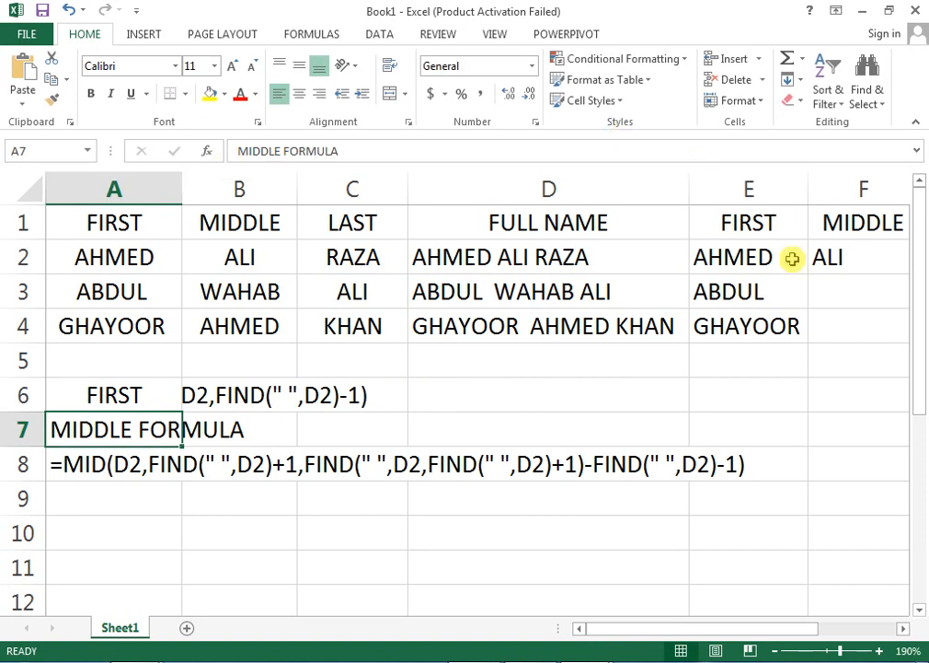
Shift MIDDLE FORMULA down a row, move the LEFT formula into A7, and left-align it.
left_click(832, 254)
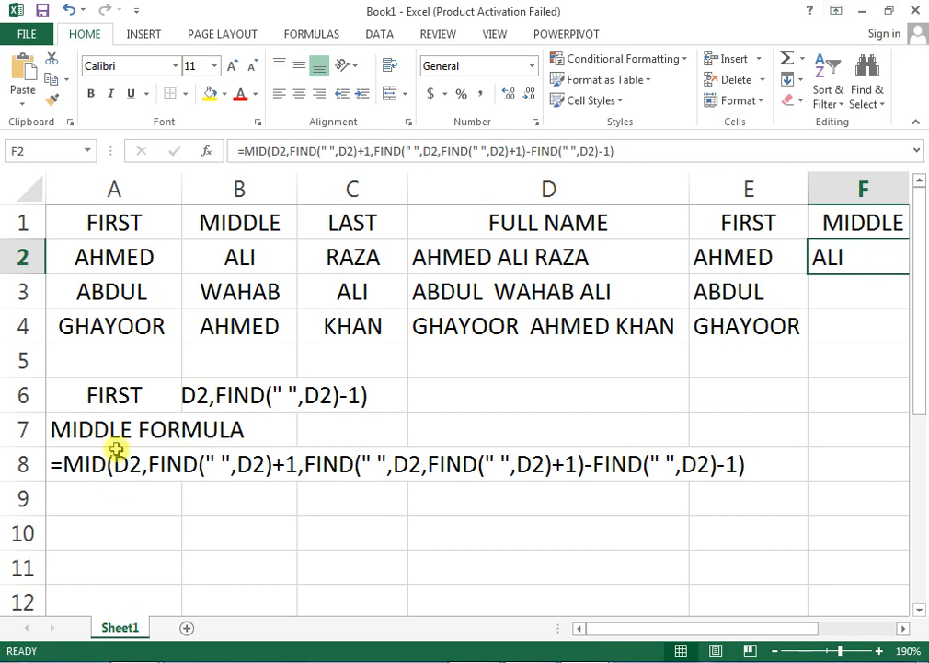
left_click_drag(108, 430, 101, 508)
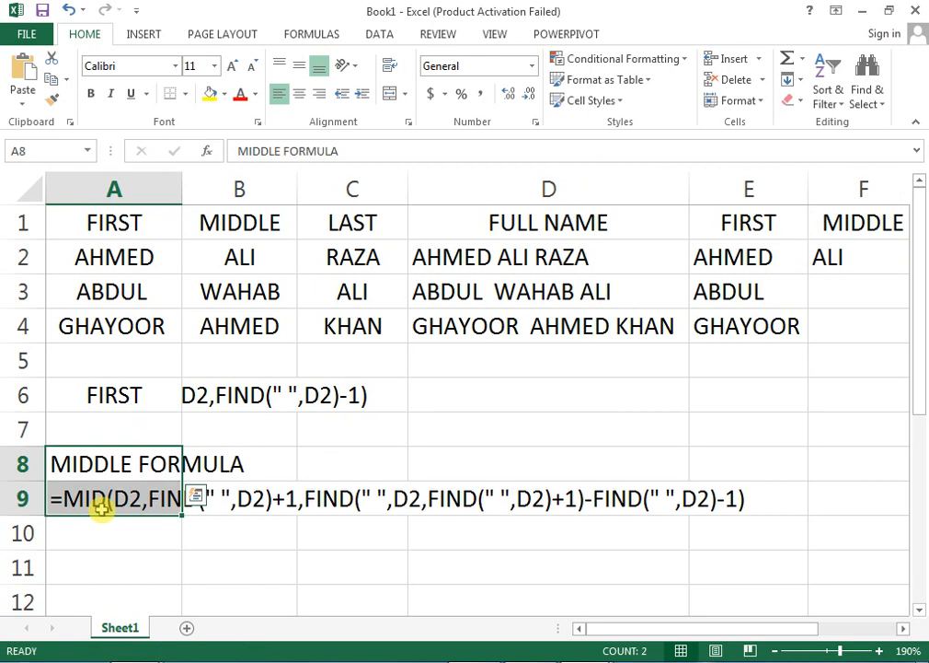
left_click(136, 403)
left_click(201, 407)
left_click_drag(193, 409, 139, 426)
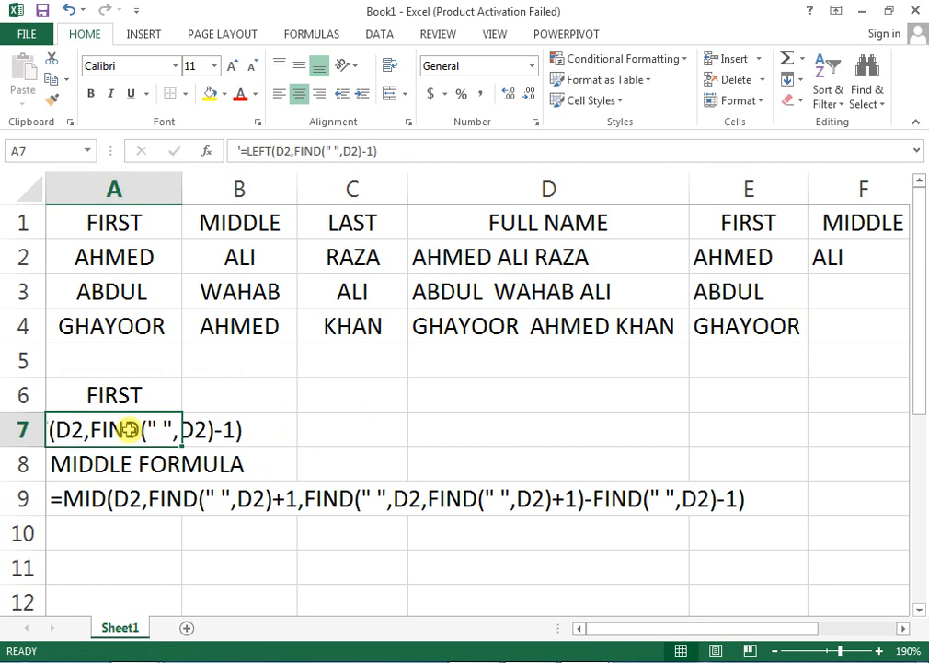
left_click(280, 93)
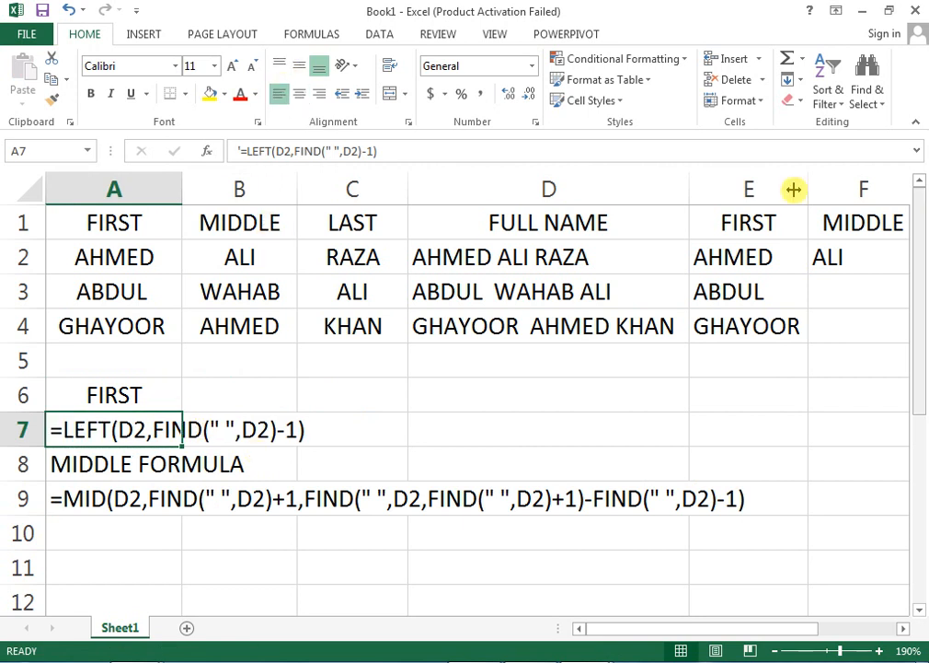
left_click(886, 216)
left_click(880, 261)
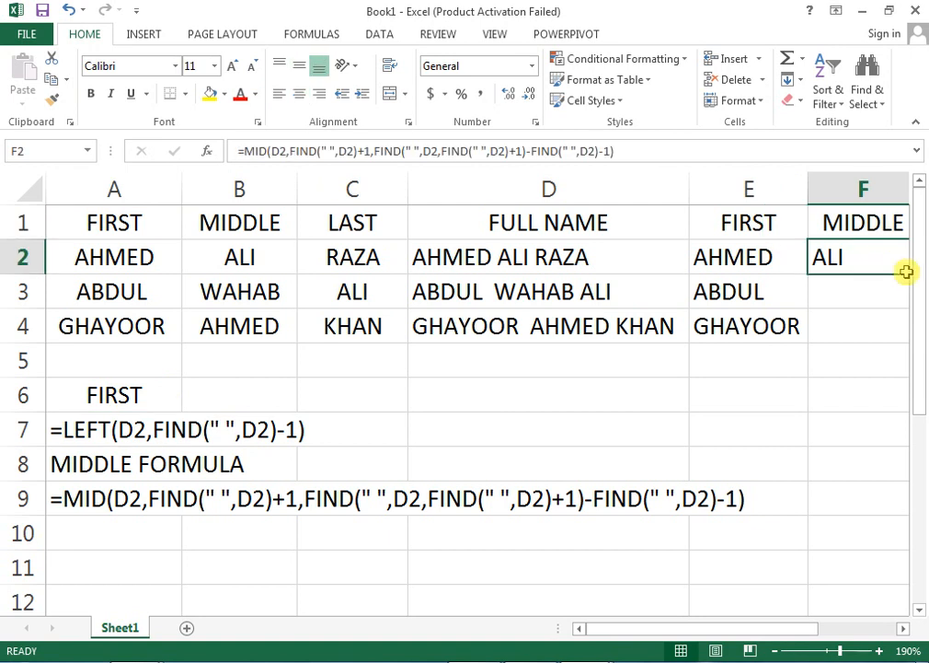
Fill F2's MID formula down to F4 and autofit column F's width.
key("Right")
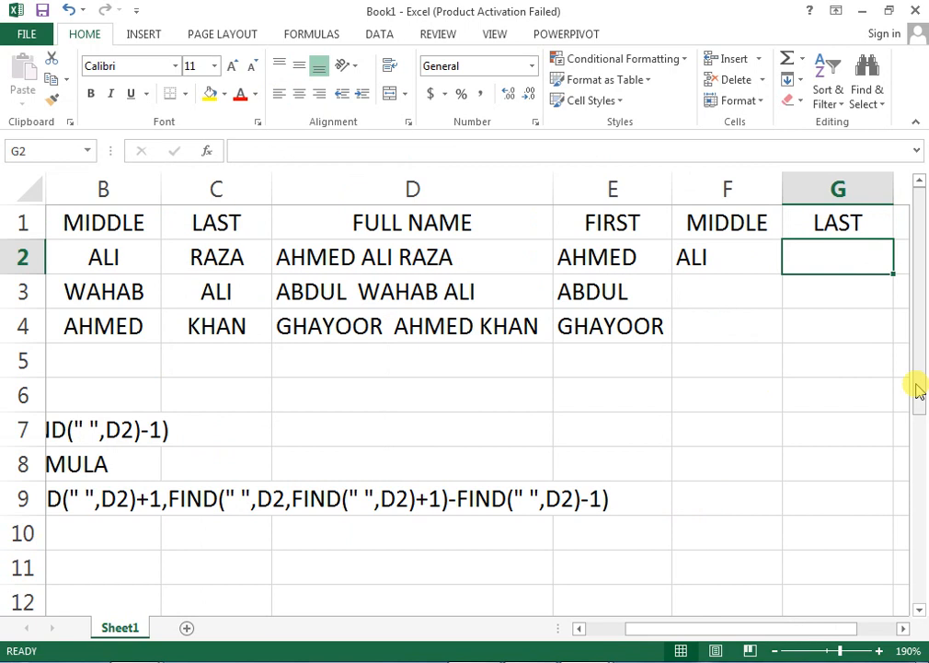
left_click(769, 257)
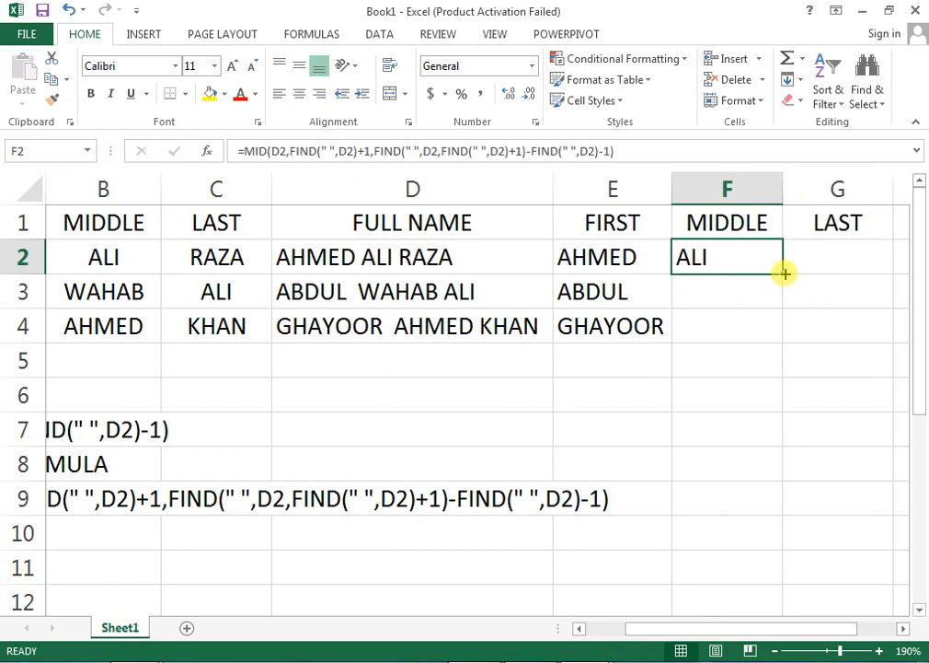
left_click_drag(784, 270, 773, 334)
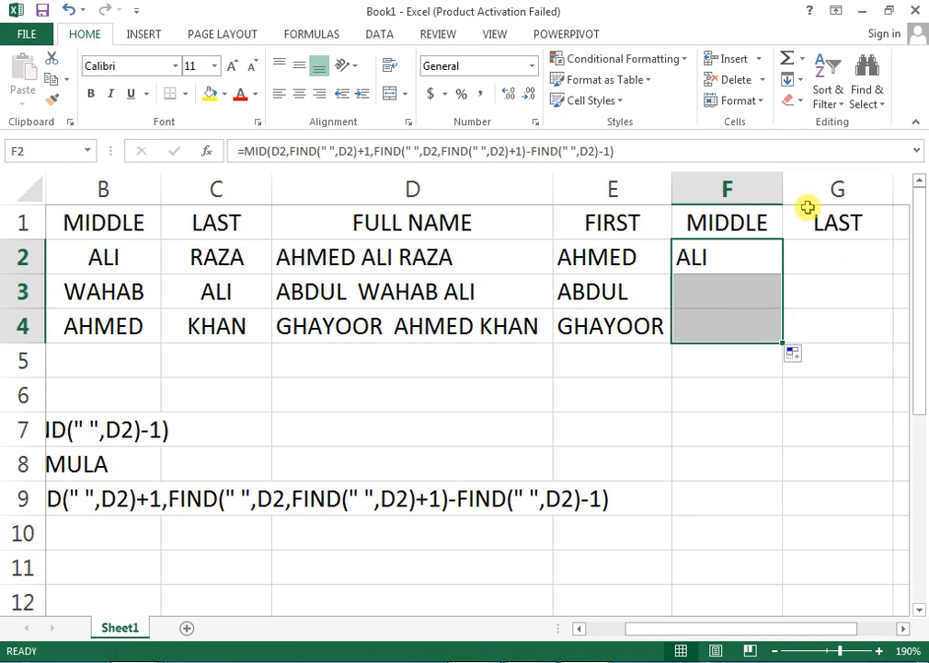
left_click(759, 255)
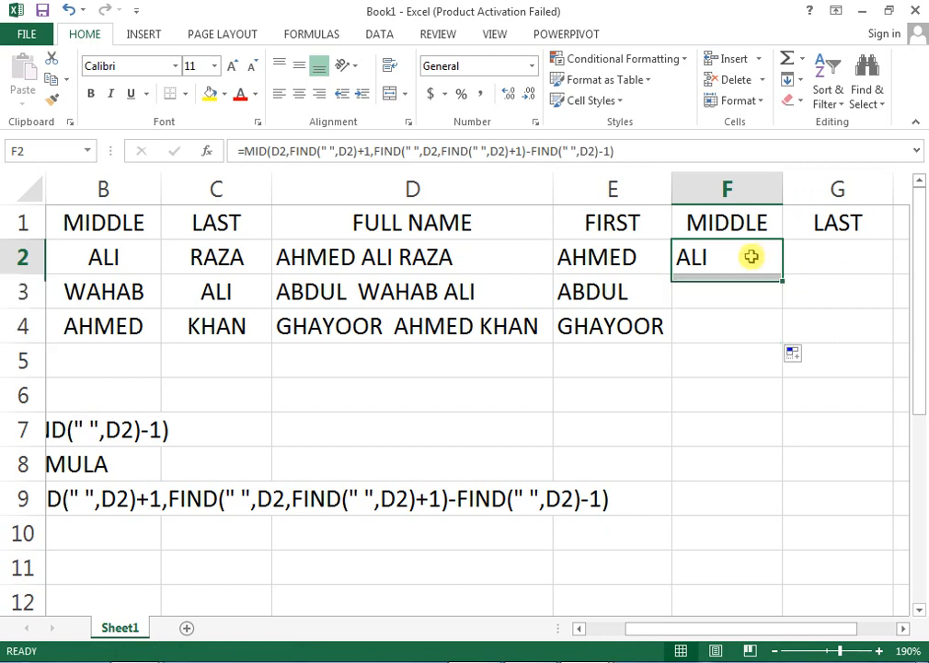
double_click(790, 189)
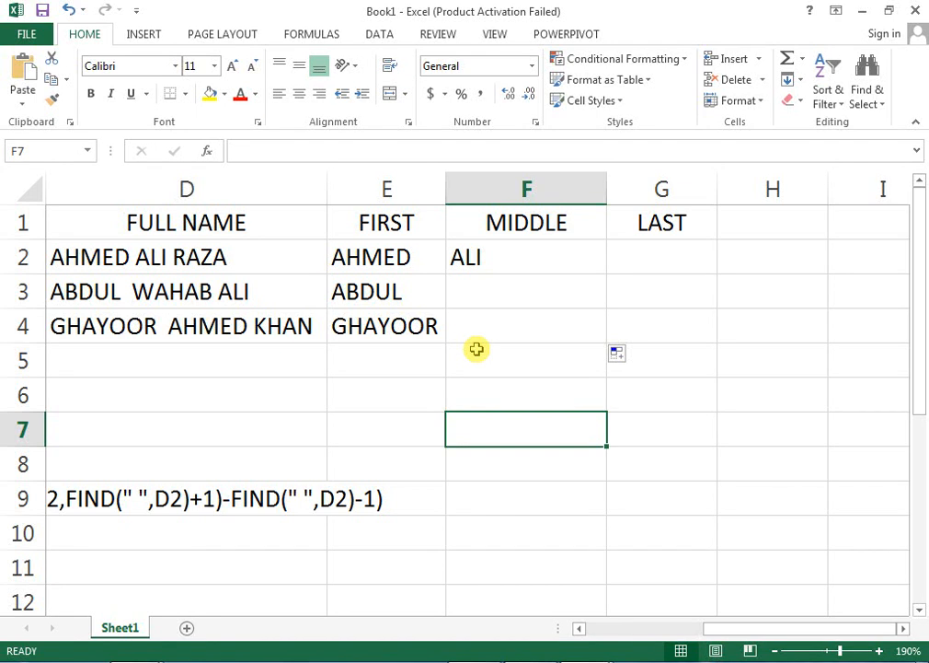
Inspect the copied MID formulas in F2 and F3, ending back on F2.
left_click(560, 261)
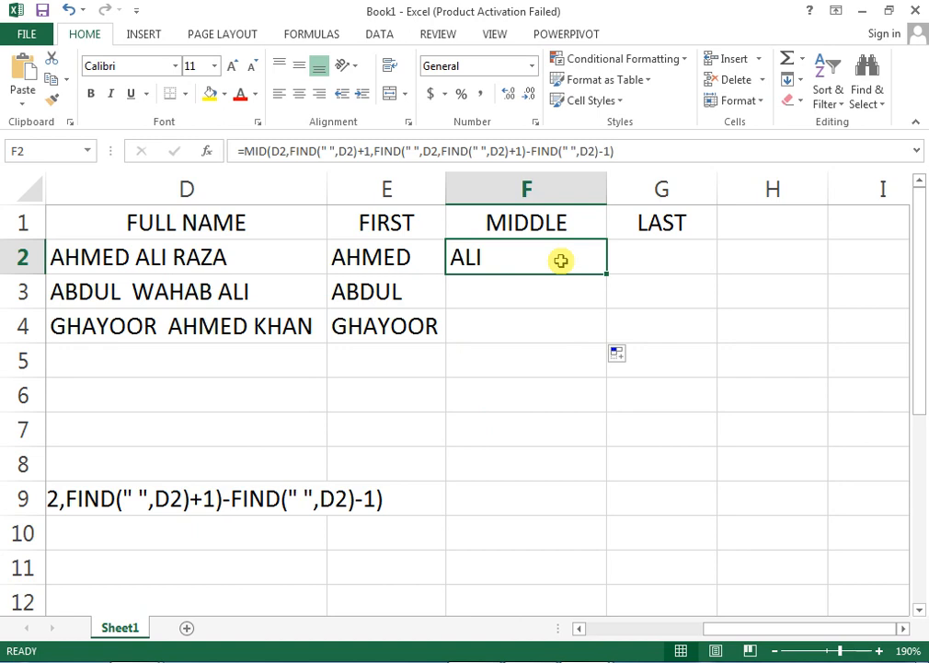
left_click(535, 291)
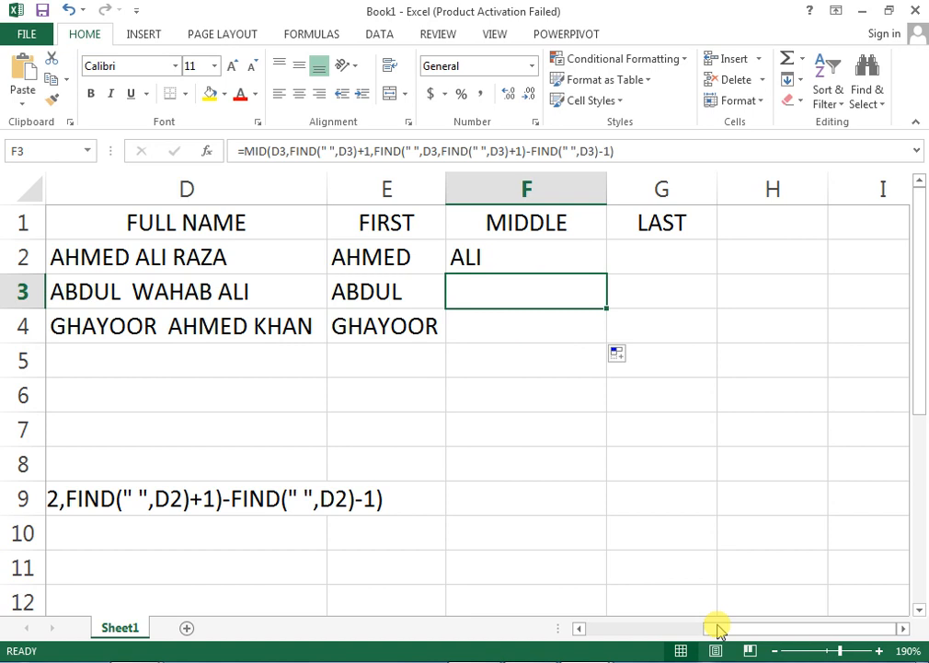
left_click_drag(718, 628, 613, 626)
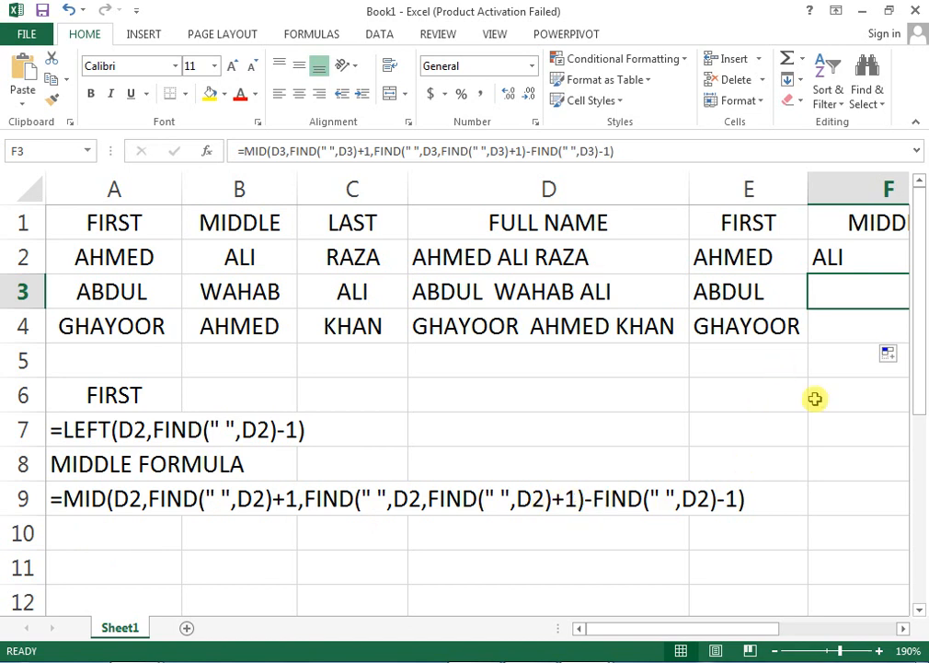
key("Right")
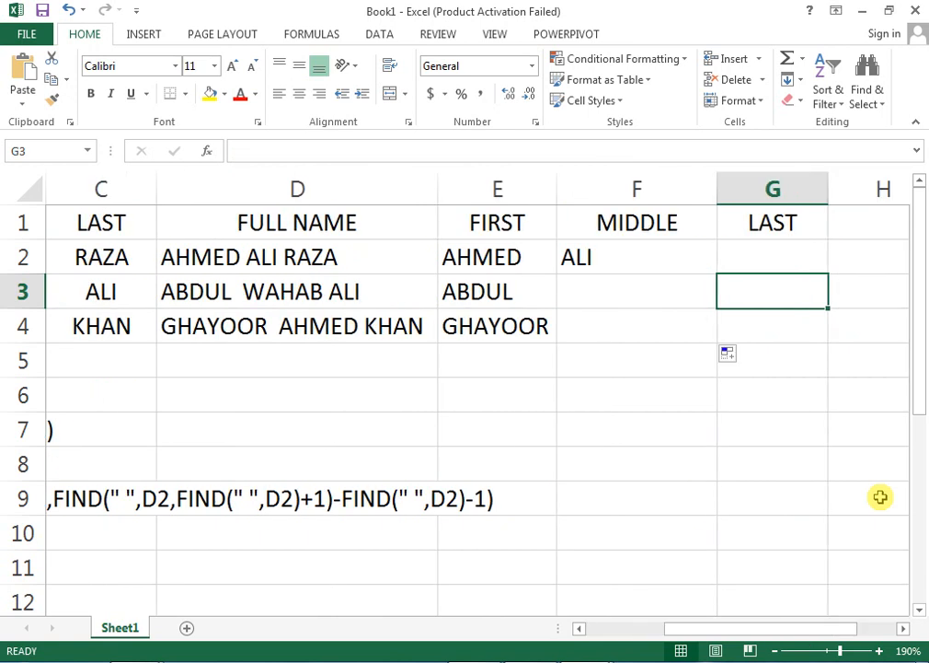
key("Up")
key("Up")
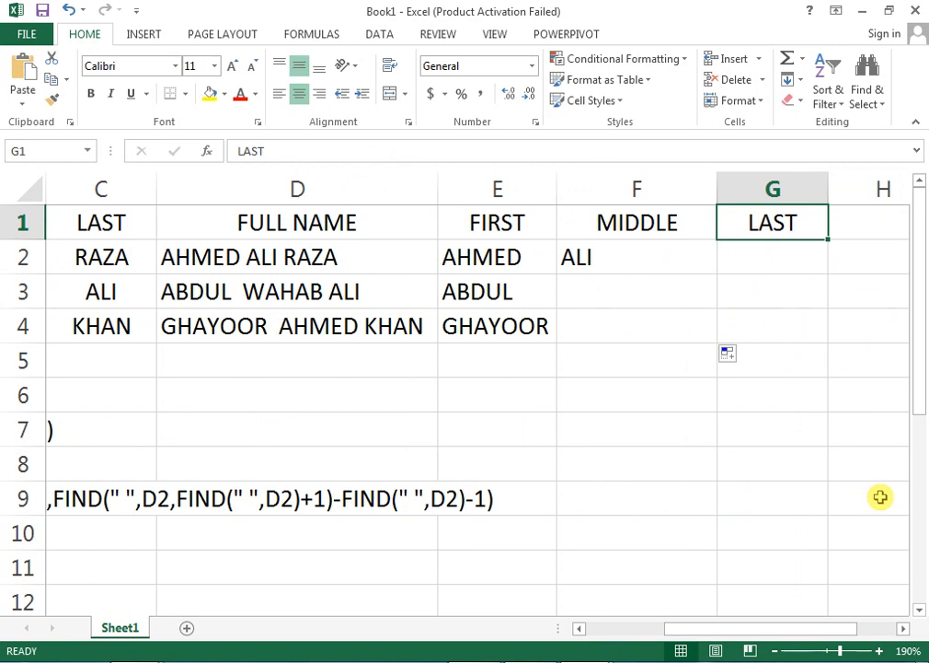
key("Left")
key("Left")
key("Down")
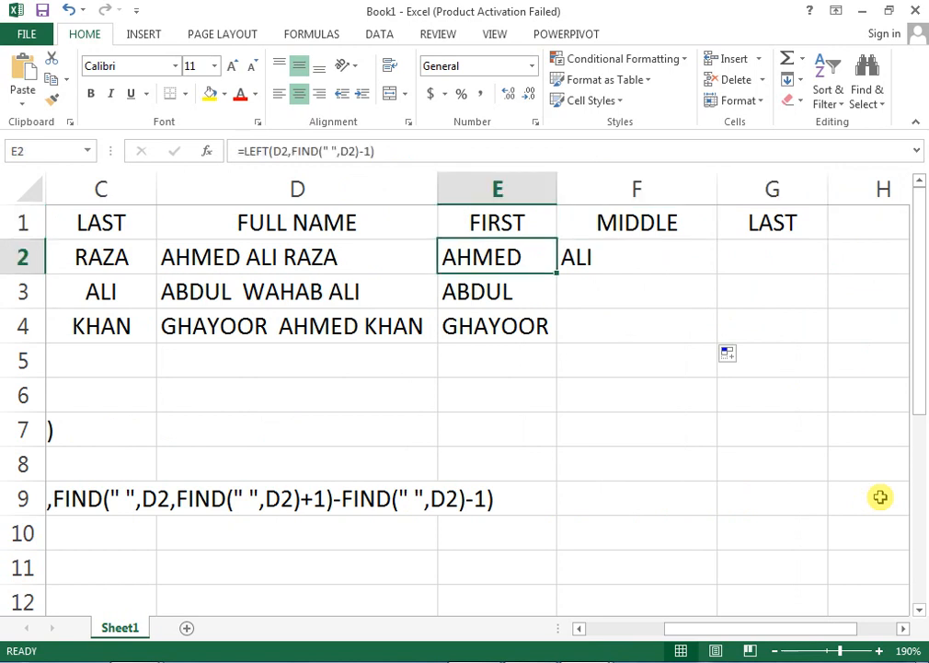
key("Right")
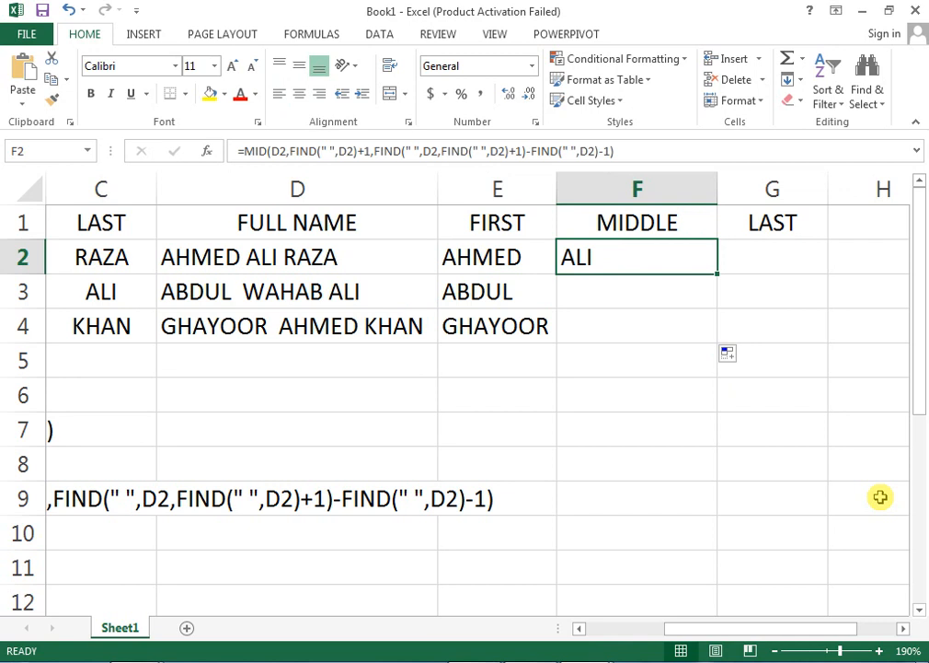
Start Evaluate Formula on F2 and step into and out of the D2 reference.
left_click(304, 37)
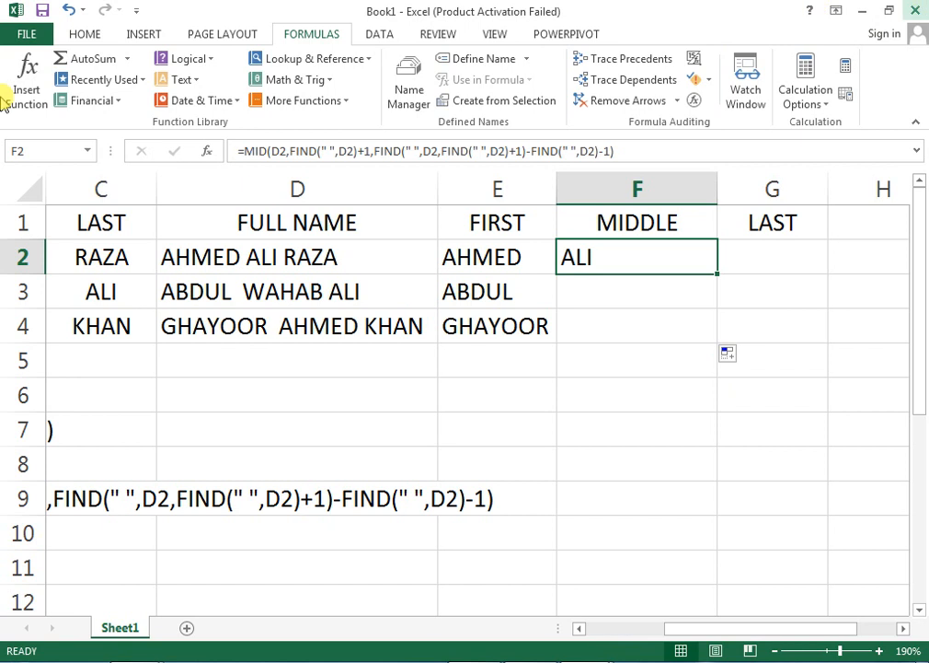
left_click(695, 101)
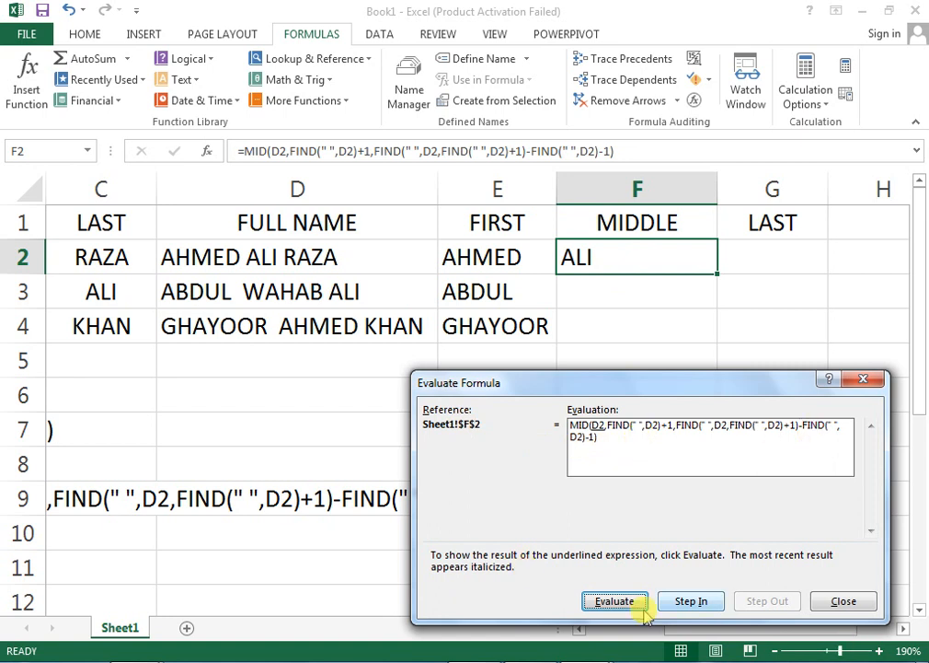
left_click(692, 603)
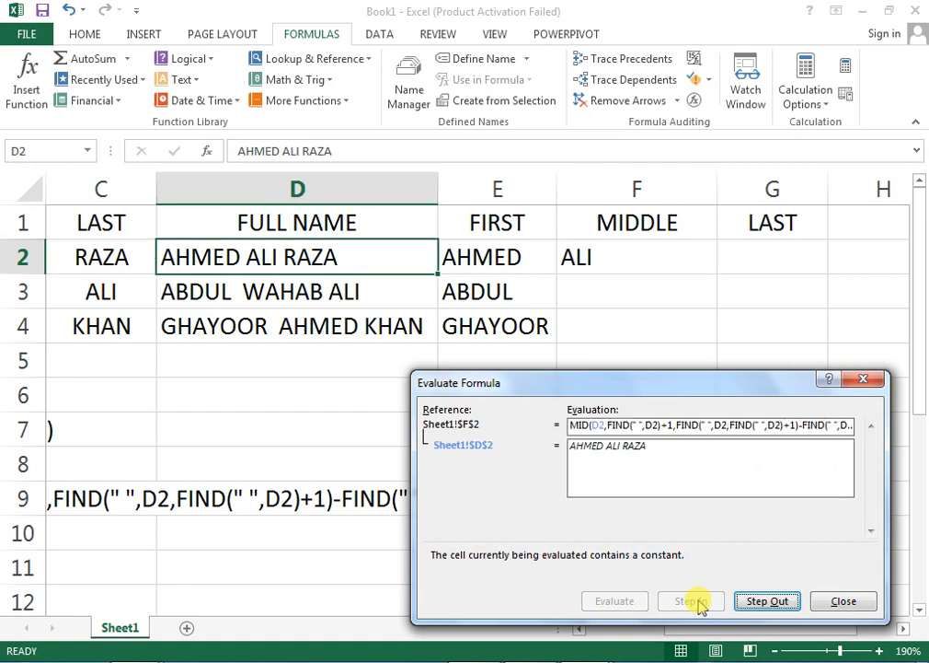
left_click(760, 603)
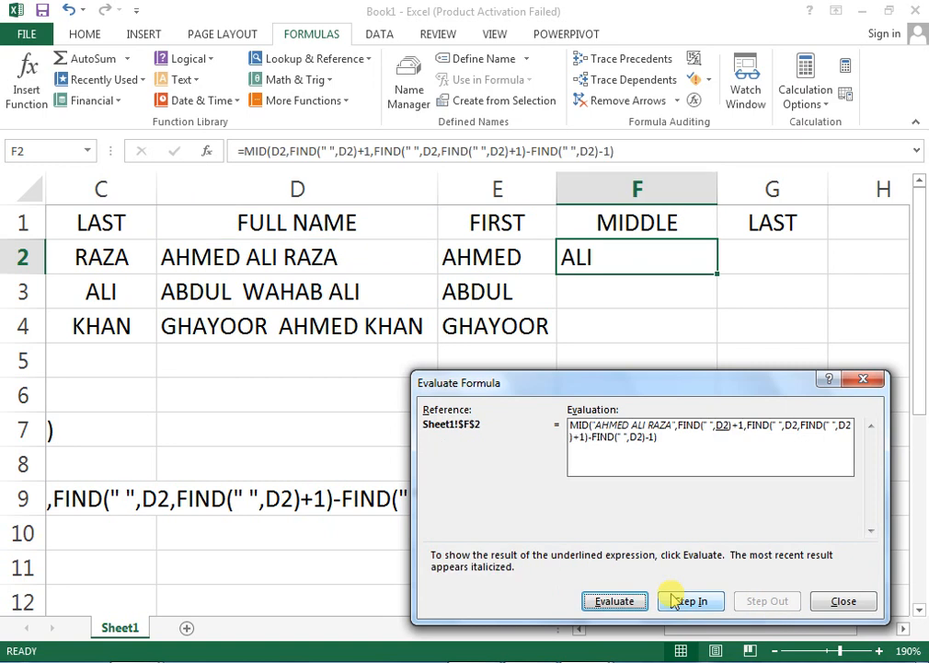
left_click(617, 602)
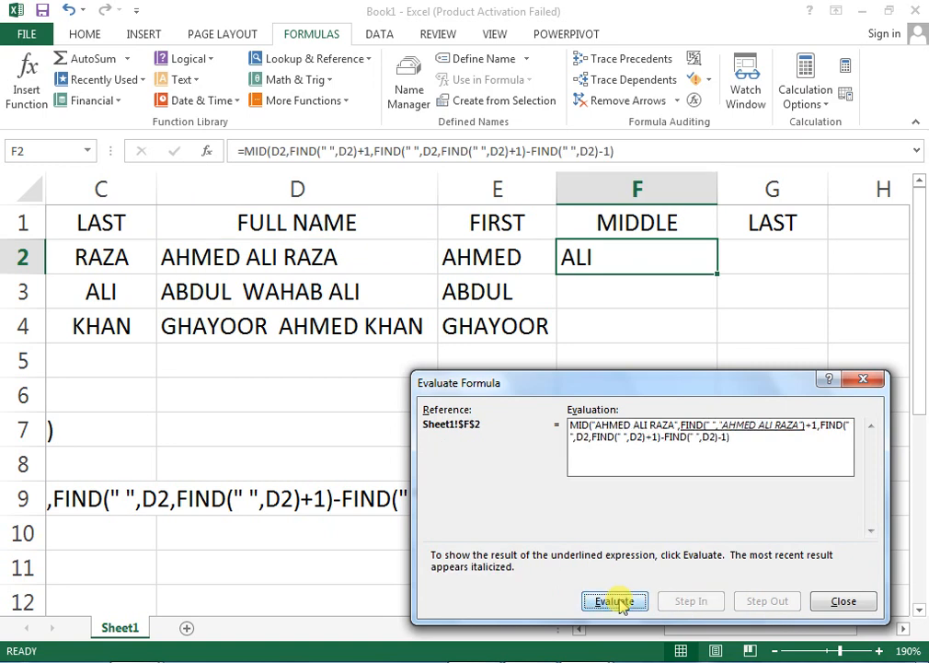
left_click(616, 602)
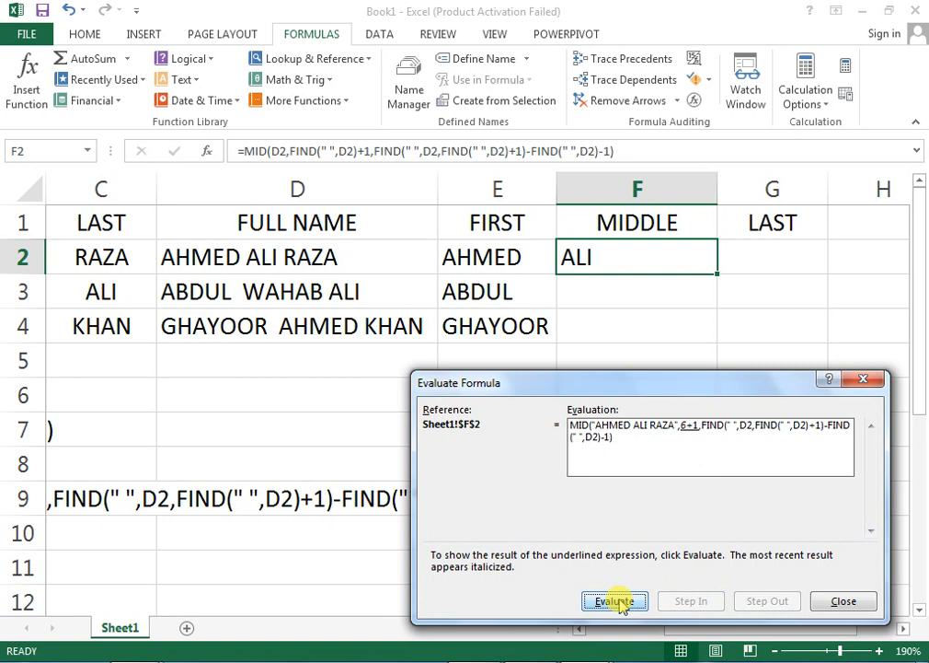
left_click(622, 603)
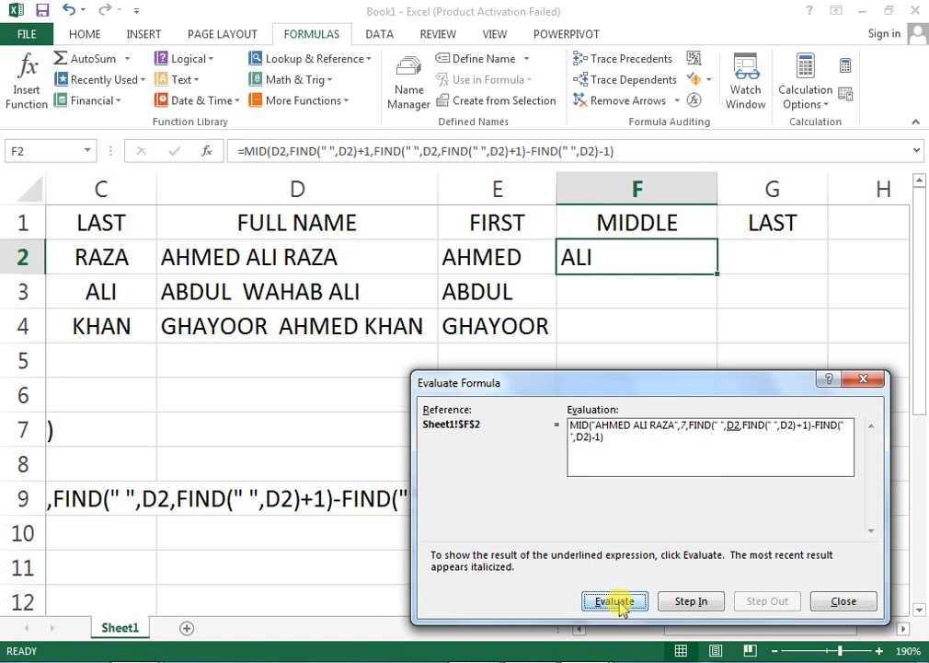
left_click(622, 602)
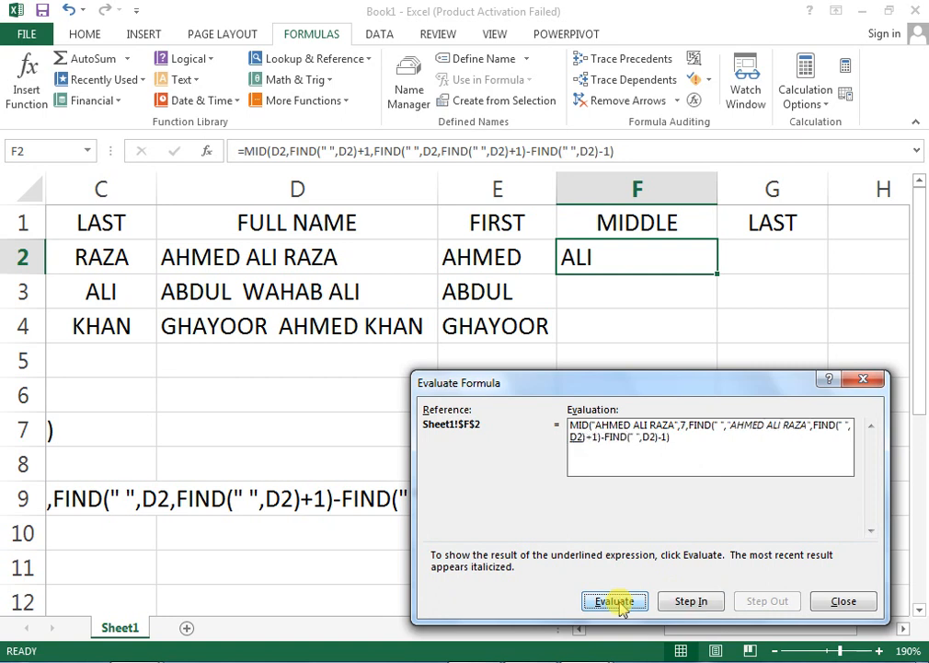
left_click(622, 603)
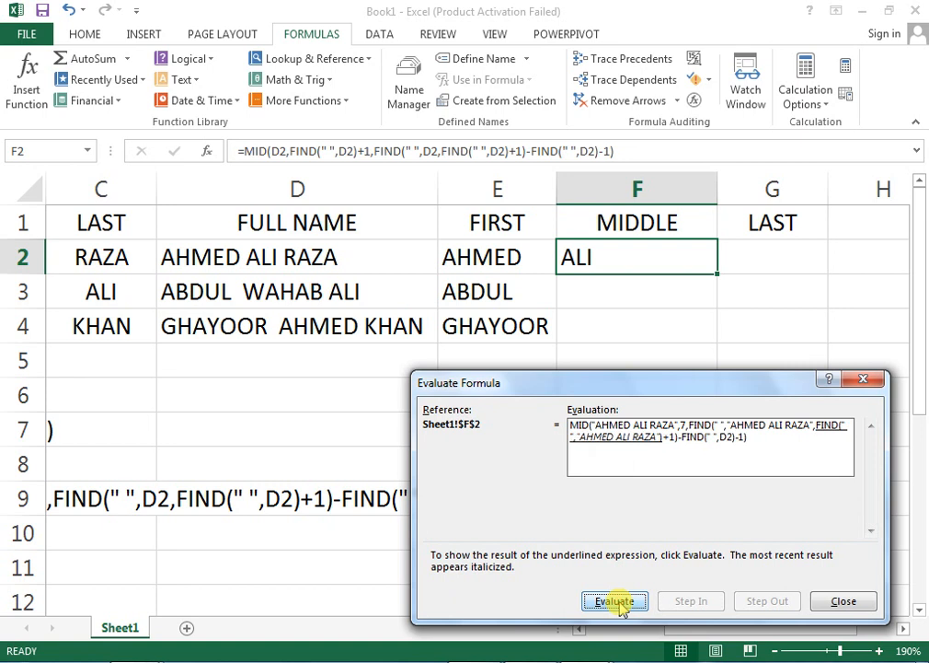
left_click(622, 603)
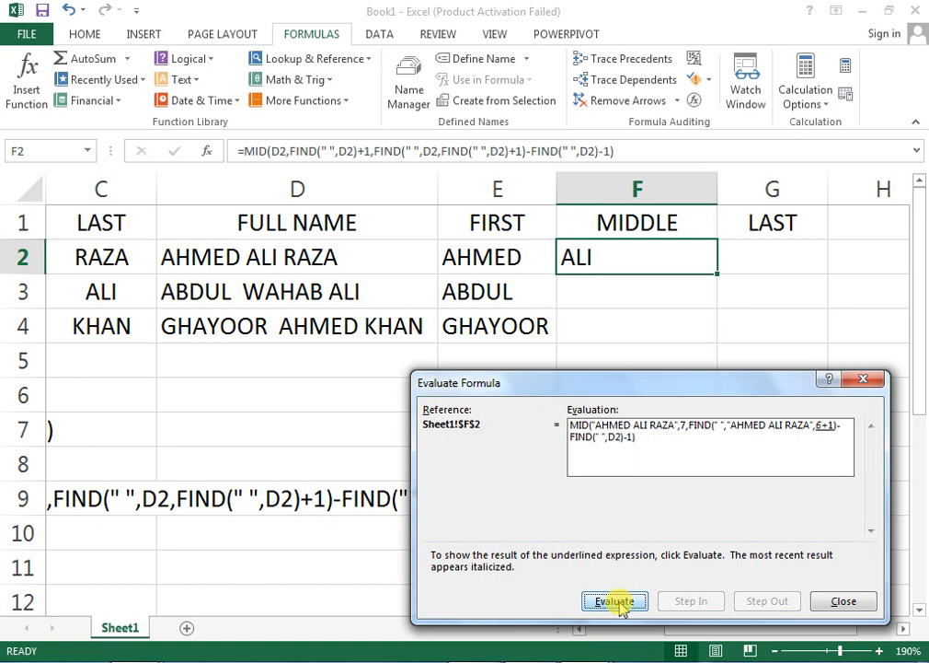
left_click(622, 602)
left_click(622, 603)
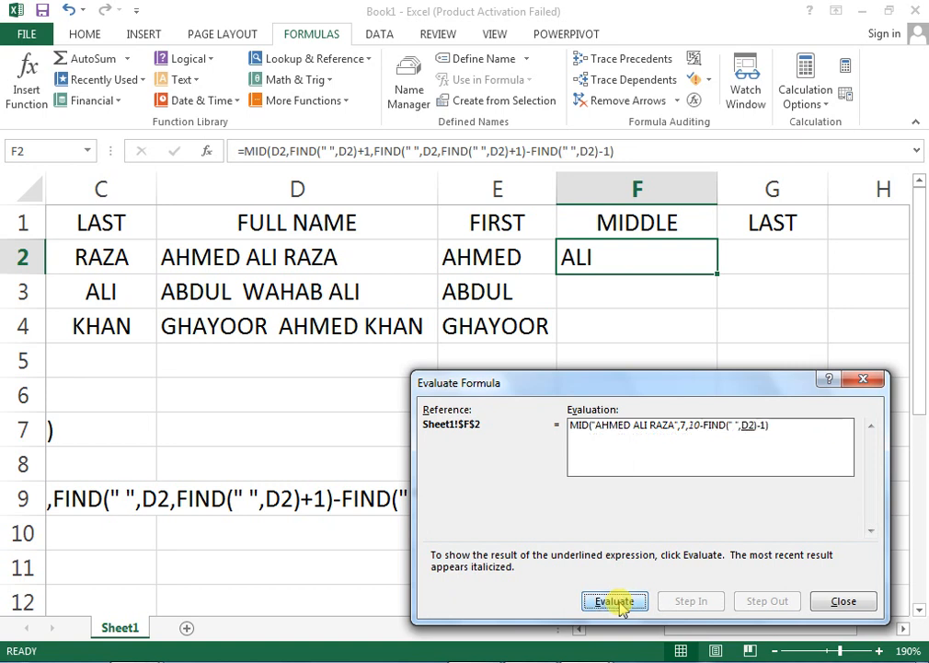
left_click(841, 601)
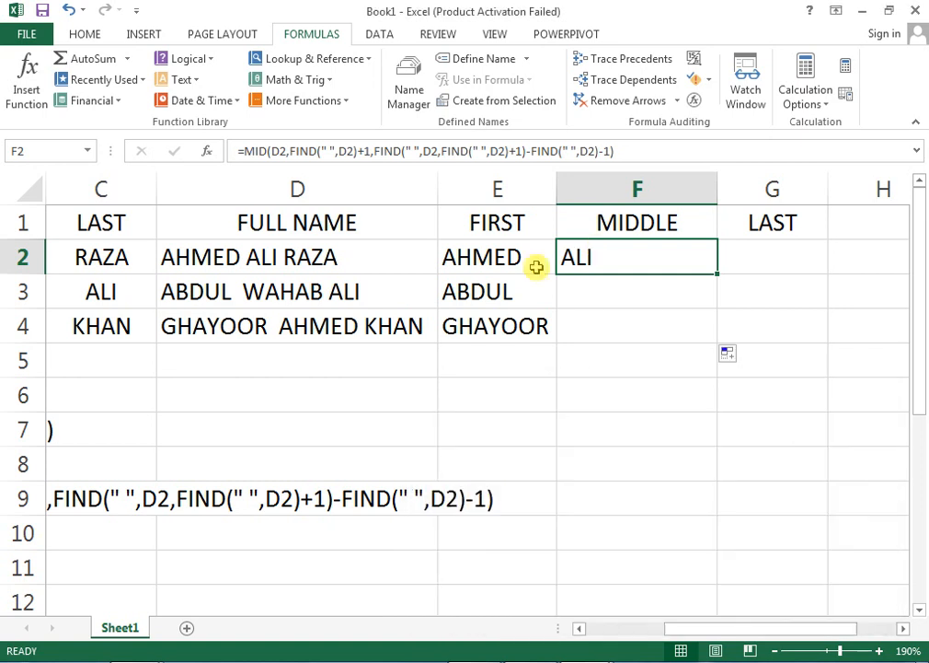
Refill F2:F4 and delete the double spaces in D3 and D4 so F3:F4 show WAHAB and AHMED.
left_click_drag(716, 272, 712, 342)
left_click(587, 300)
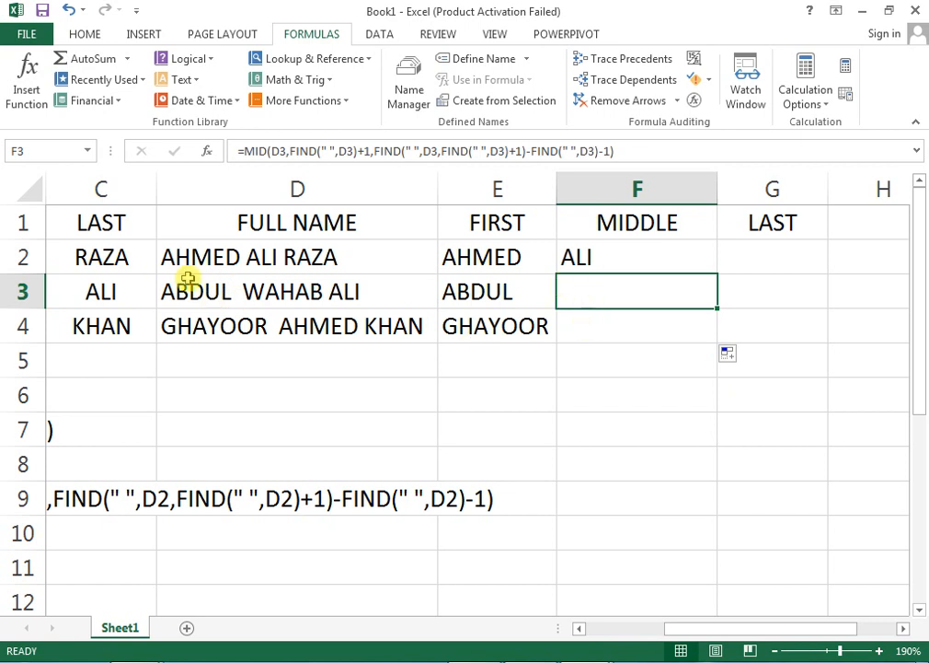
left_click(245, 292)
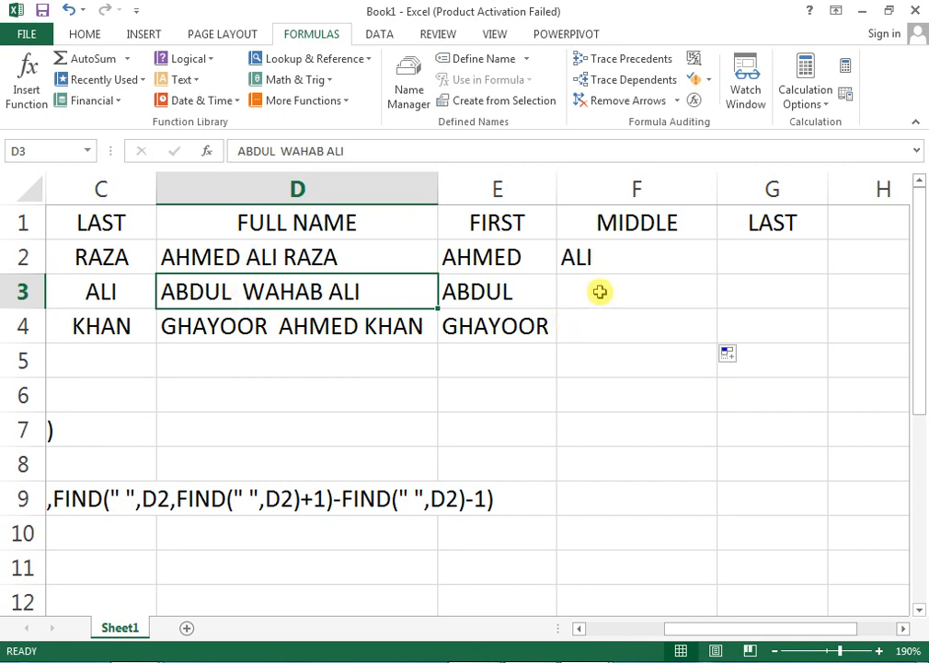
double_click(244, 289)
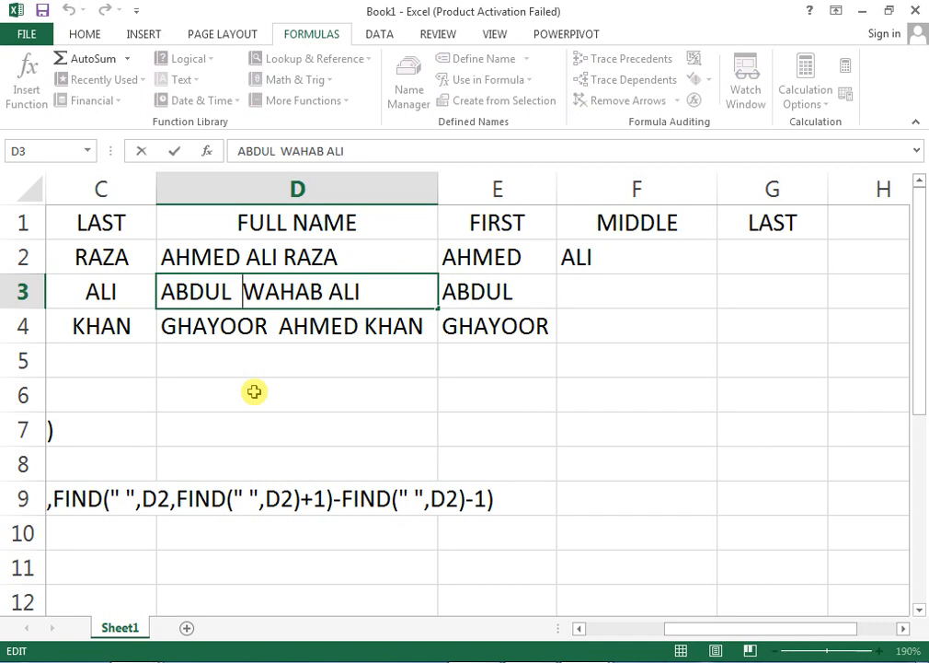
key("BackSpace")
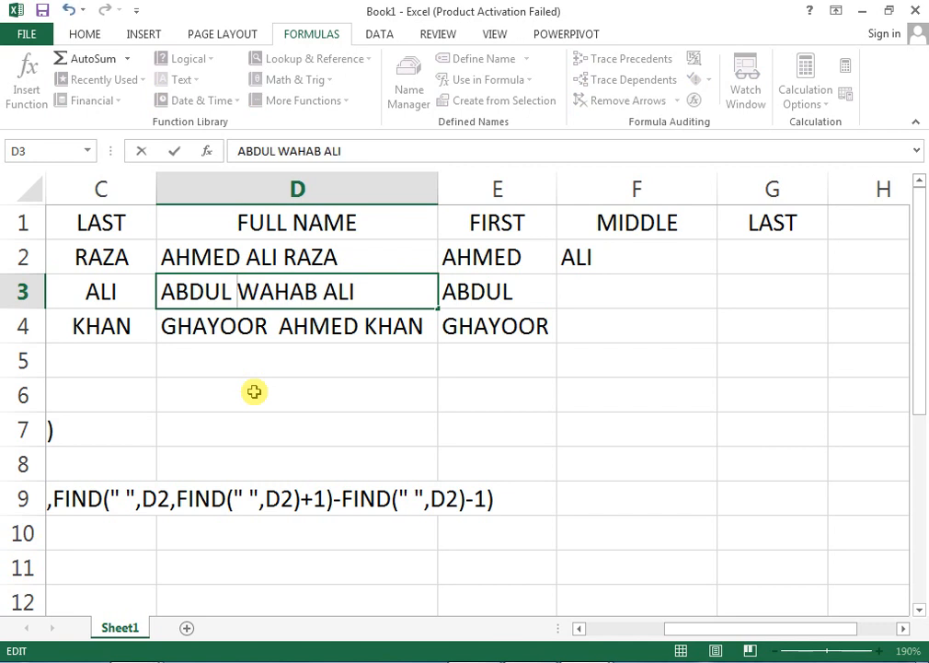
key("Return")
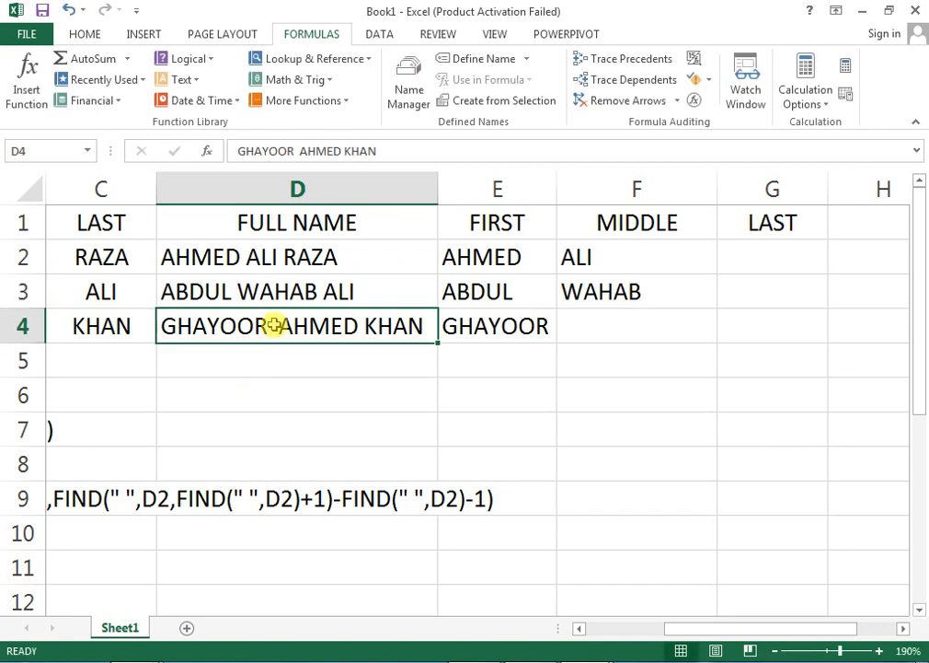
double_click(273, 326)
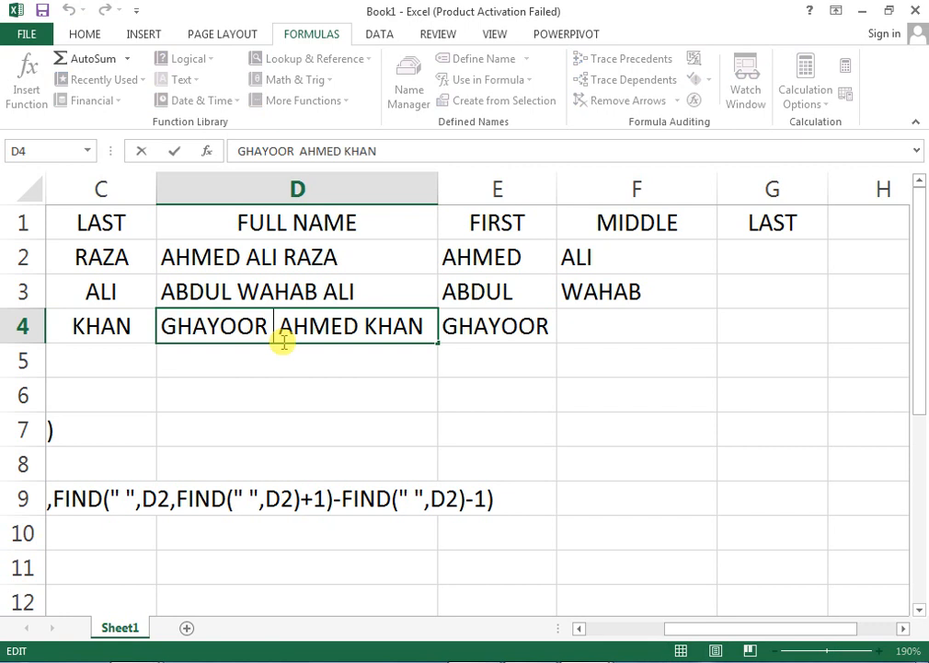
key("BackSpace")
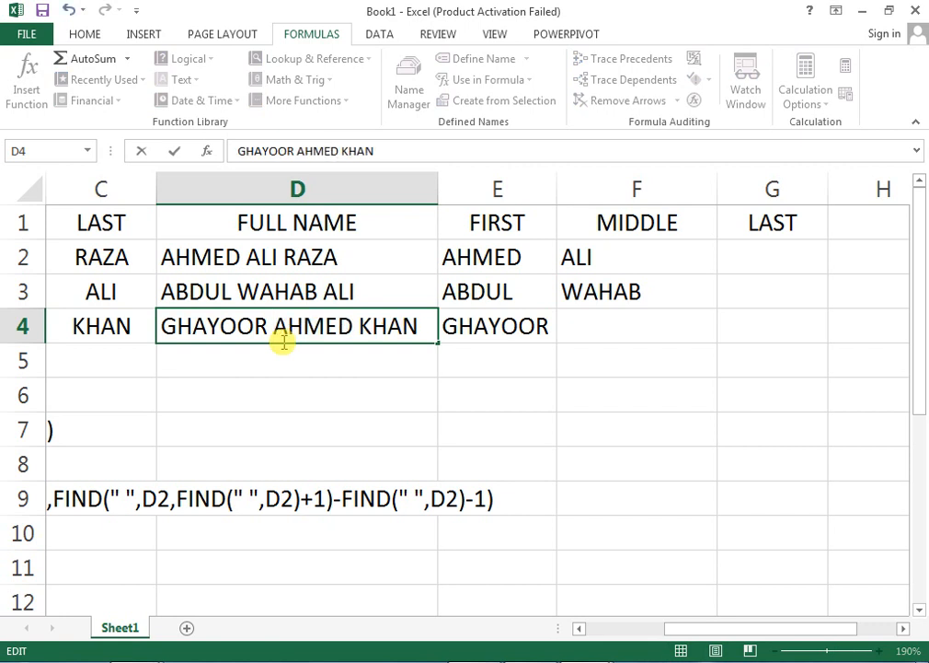
key("Return")
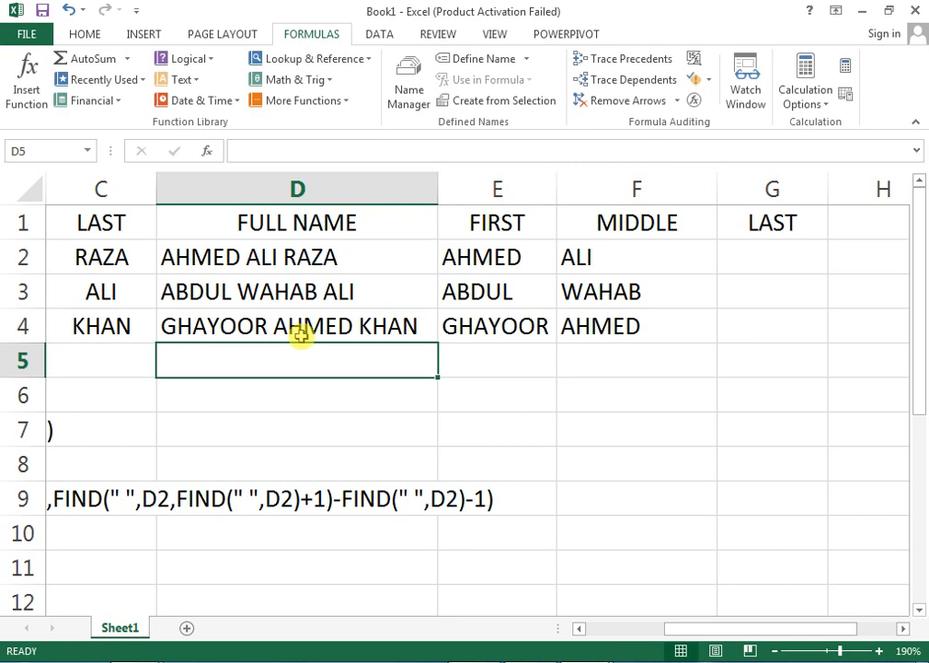
left_click(739, 269)
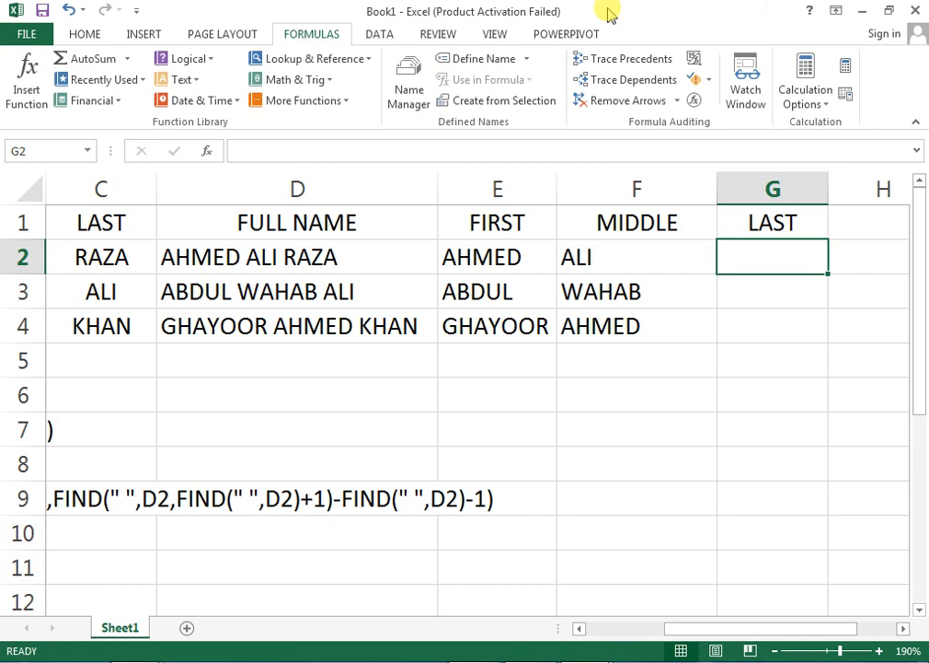
Review the FIRST and middle-name formula text in column A and the name cells.
key("Left")
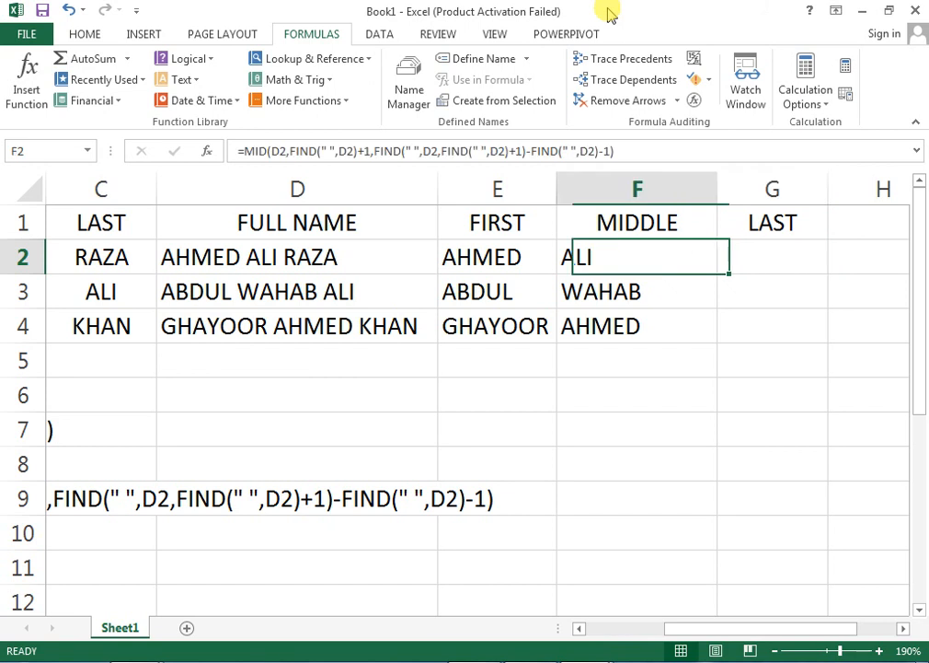
key("Home")
key("Down")
key("Down")
key("Down")
key("Down")
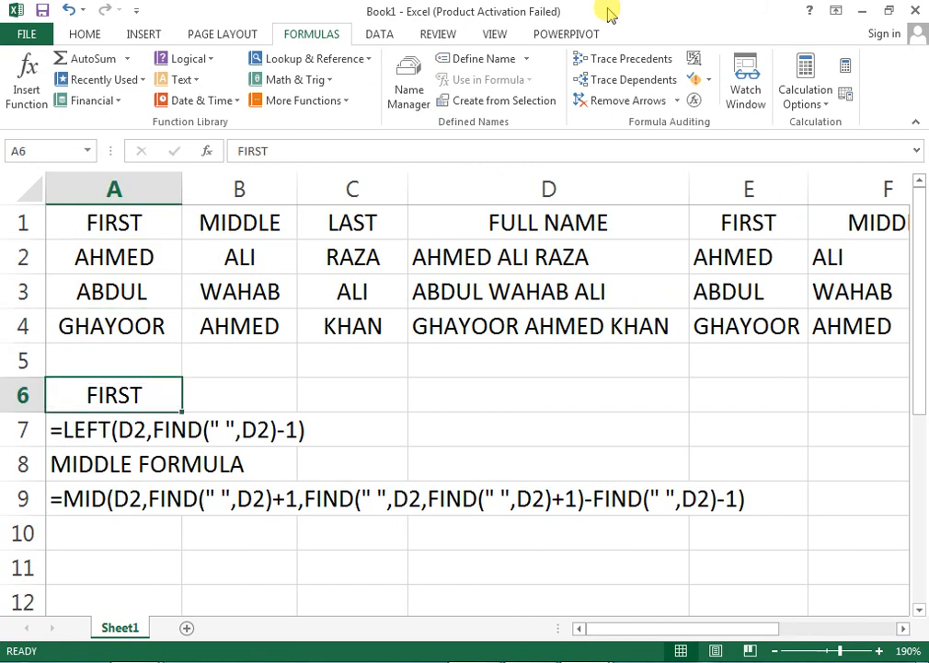
key("Down")
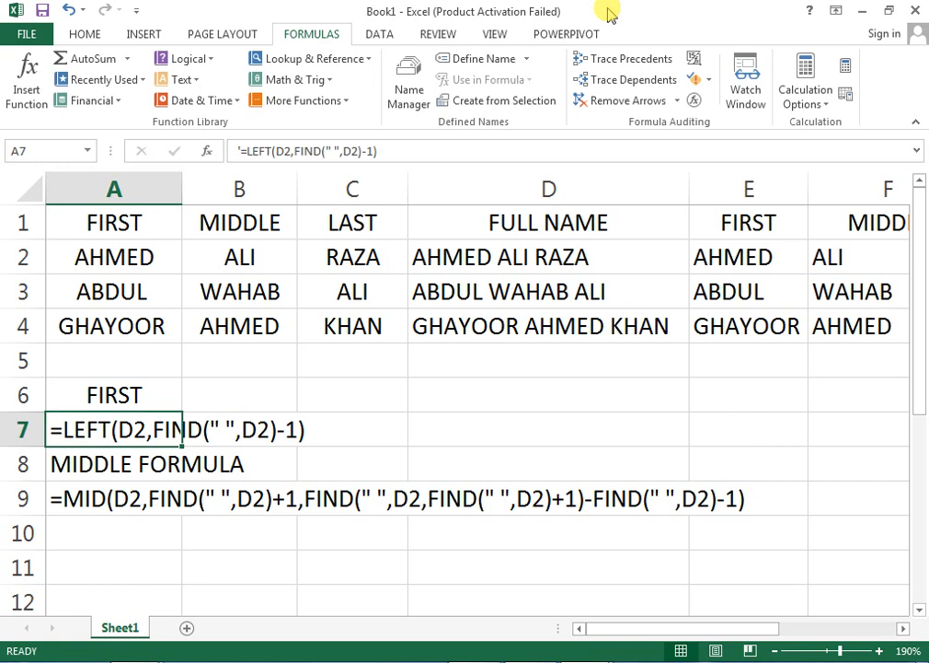
key("Right")
key("Right")
key("Up")
key("Up")
key("Up")
key("Up")
key("Up")
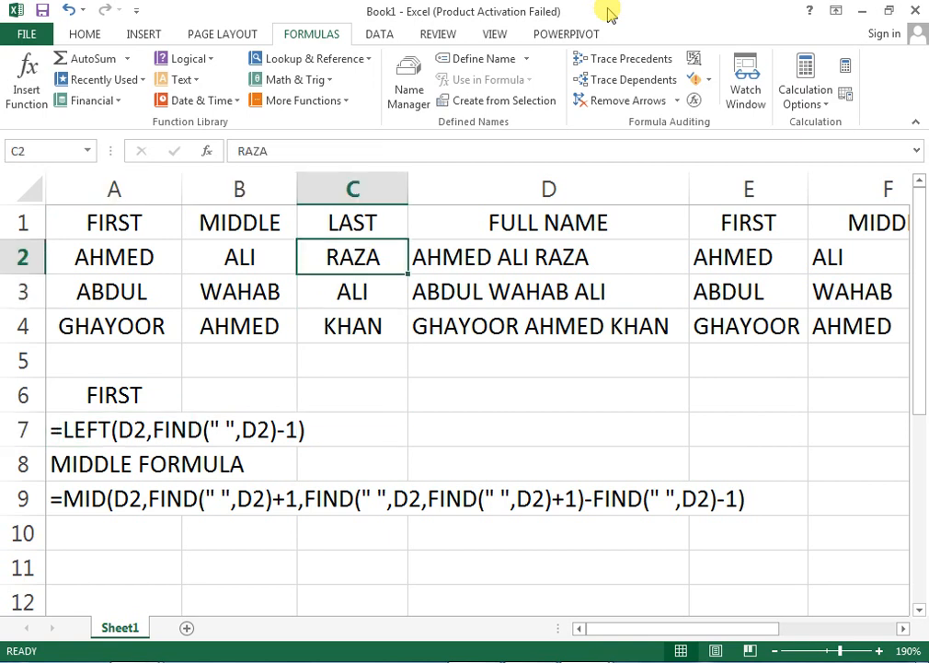
key("Right")
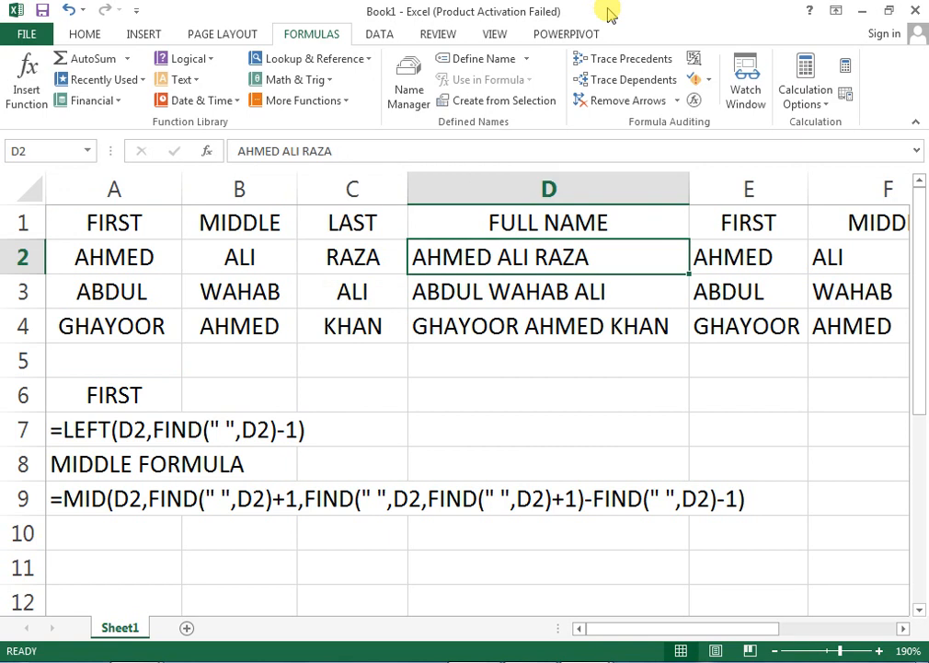
key("Down")
key("Down")
key("Down")
key("Down")
key("Down")
key("Down")
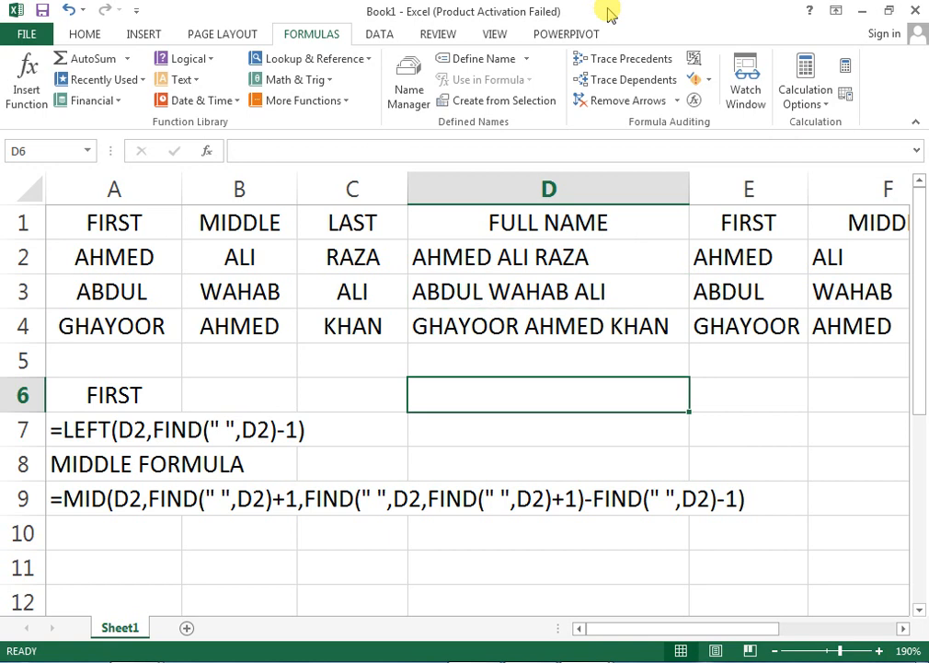
key("Left")
key("Left")
key("Left")
key("Down")
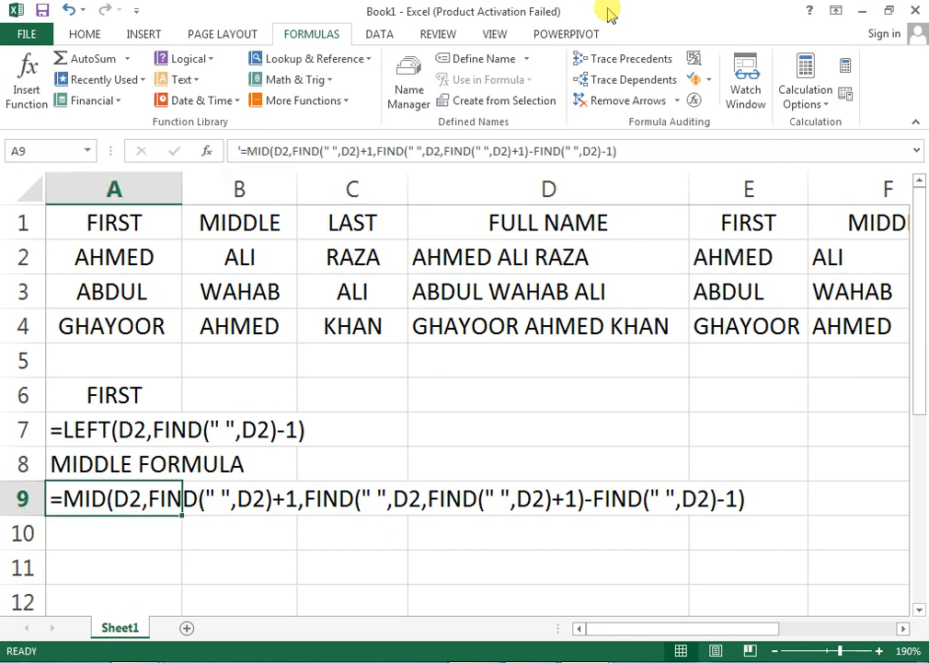
key("Right")
key("Right")
key("Right")
key("Right")
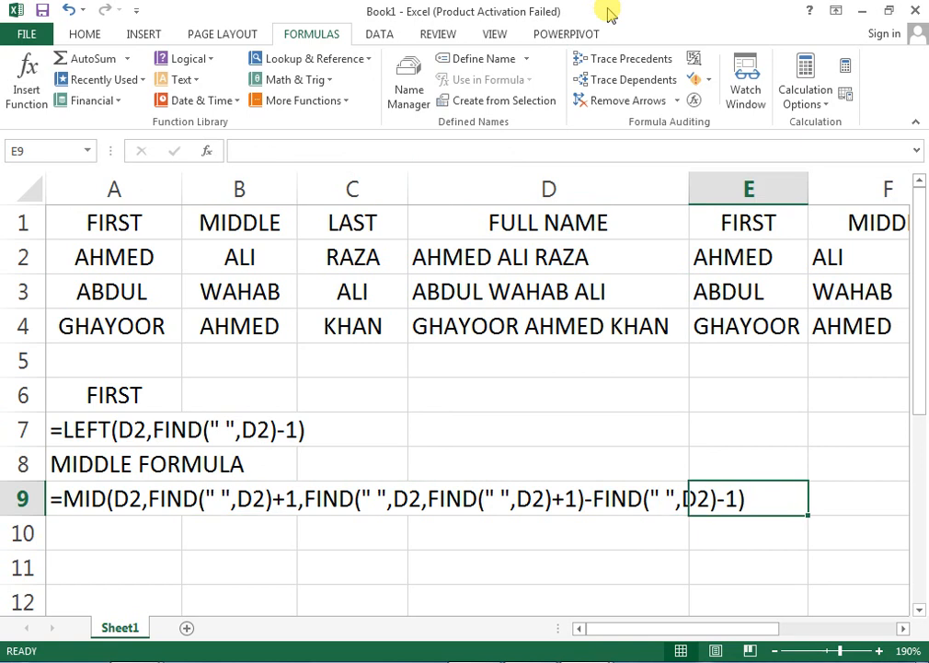
key("Left")
key("Left")
key("Left")
key("Left")
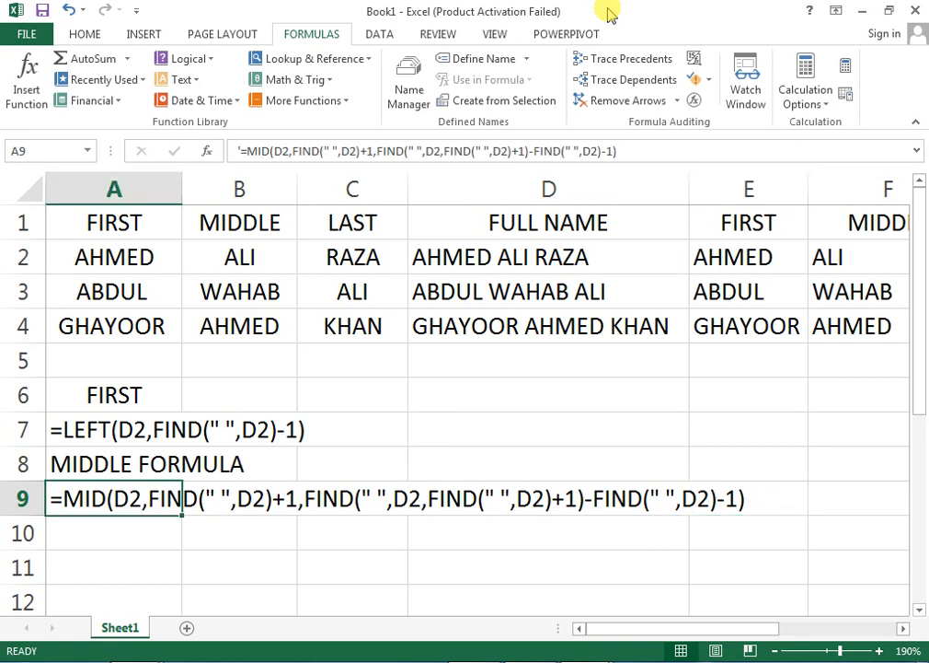
key("Right")
key("Down")
key("Left")
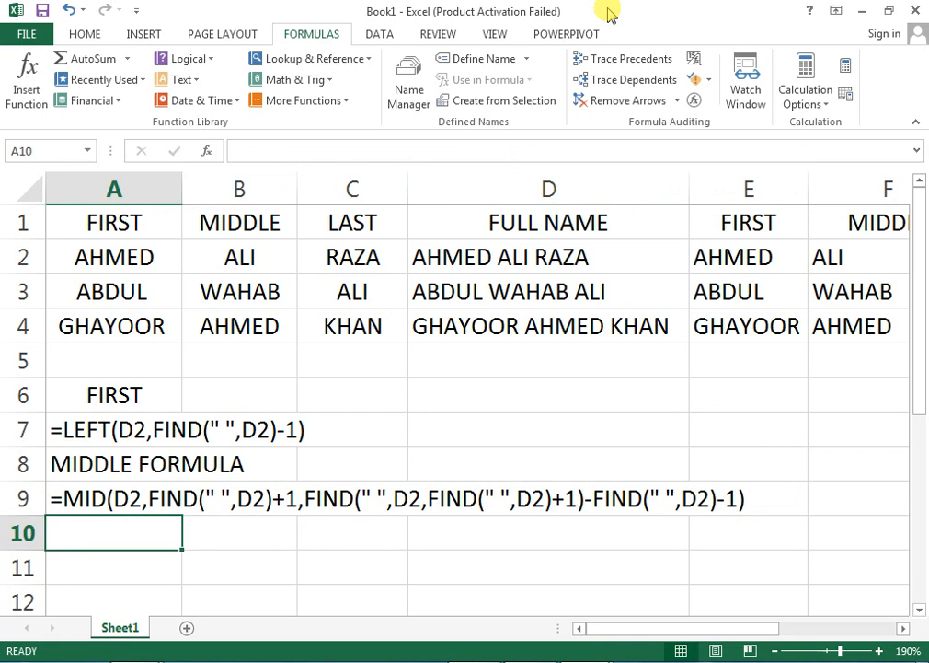
Enter the label LAST in A10, correcting the mistyped letter.
type("LASD")
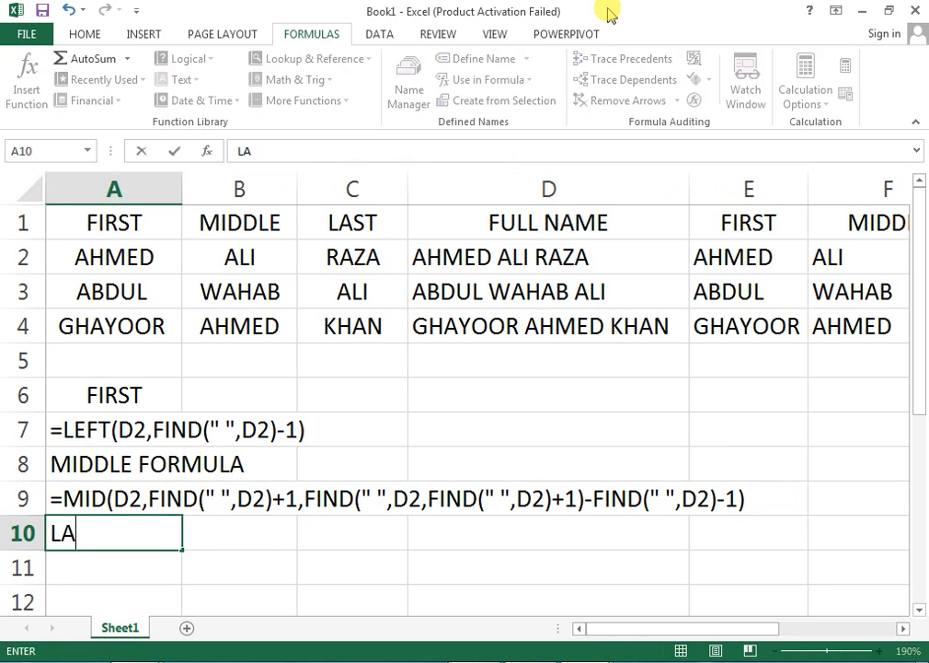
key("BackSpace")
type("T")
key("Return")
key("Right")
key("Right")
key("Right")
key("Right")
key("Right")
key("Right")
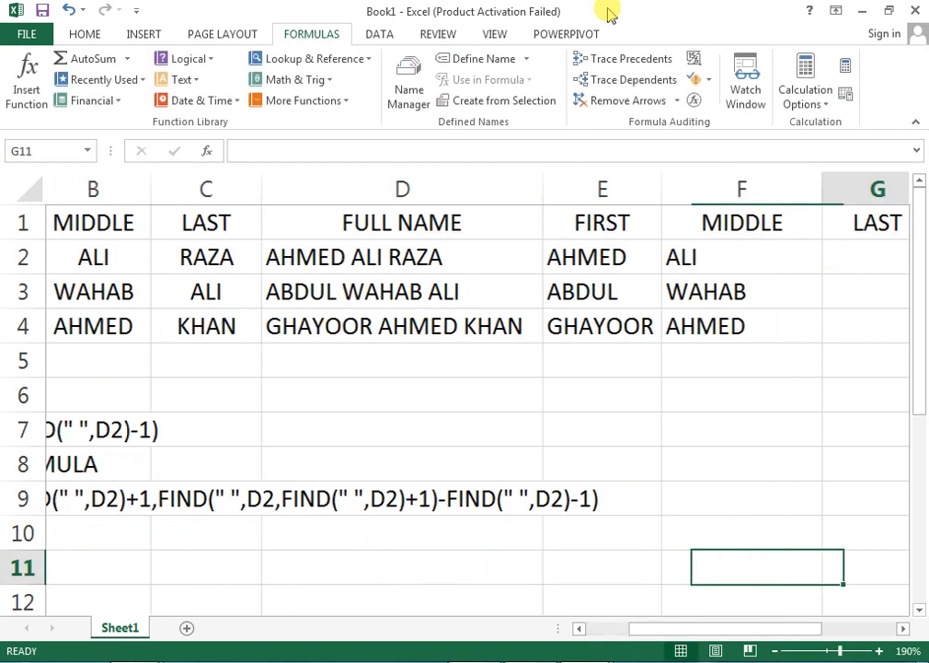
key("Up")
key("Up")
key("Up")
key("Up")
key("Up")
key("Up")
key("Up")
key("Up")
key("Up")
key("Up")
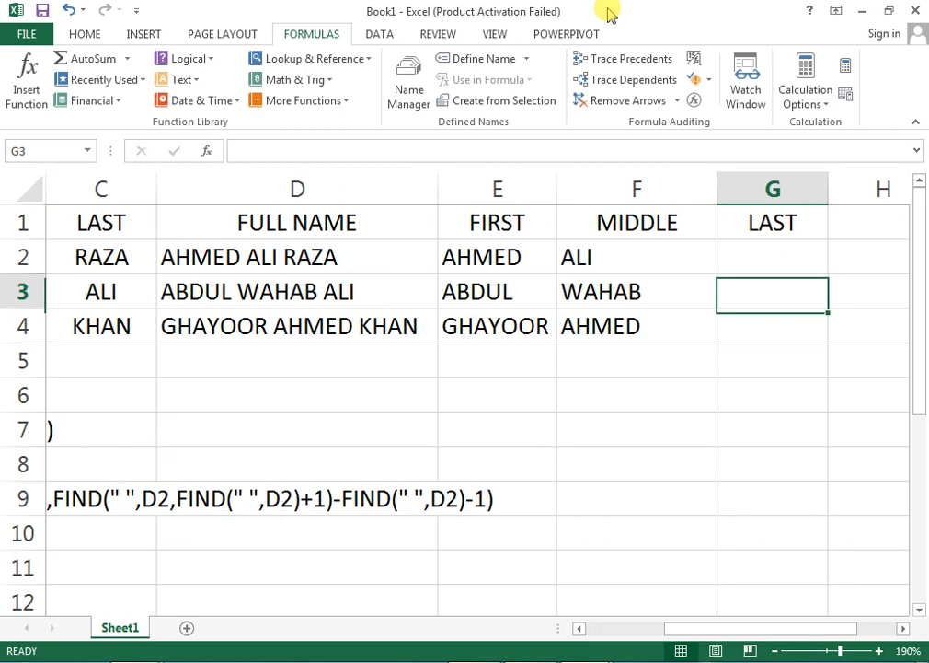
Type a RIGHT/LEN/FIND last-name formula into G2 that references D2.
key("Down")
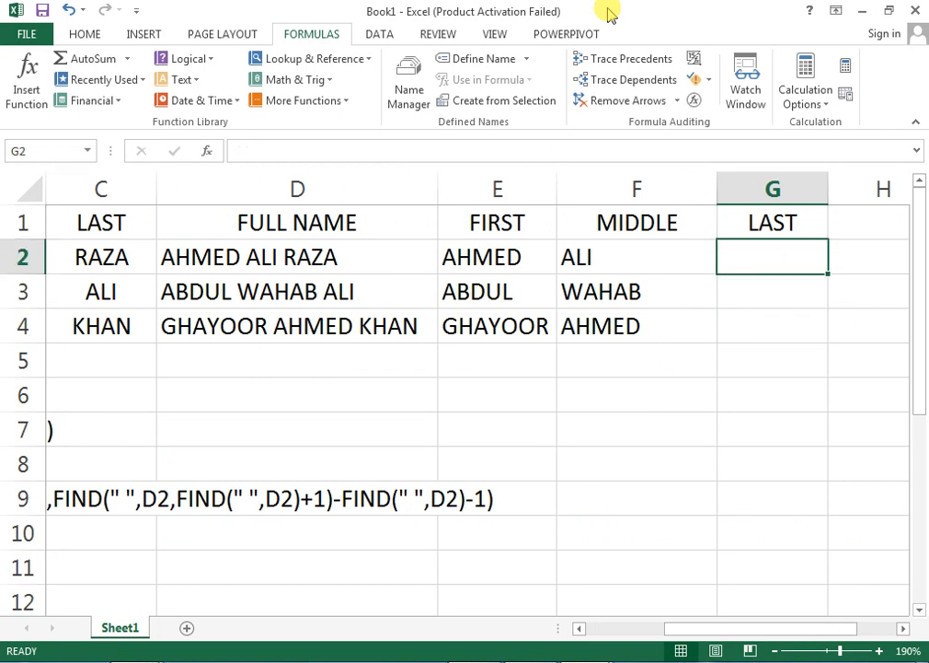
type("=")
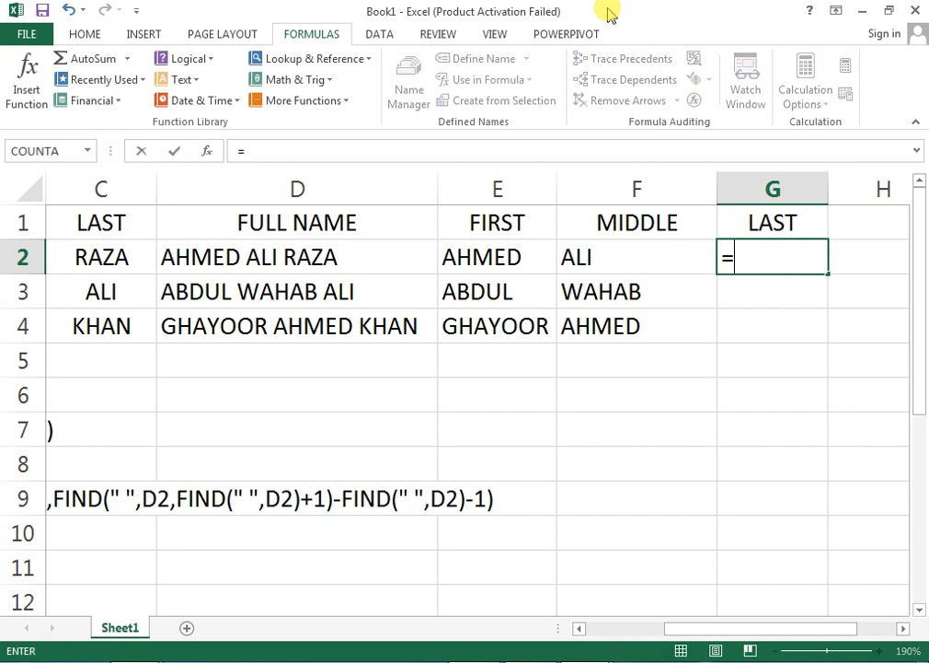
type("RIG")
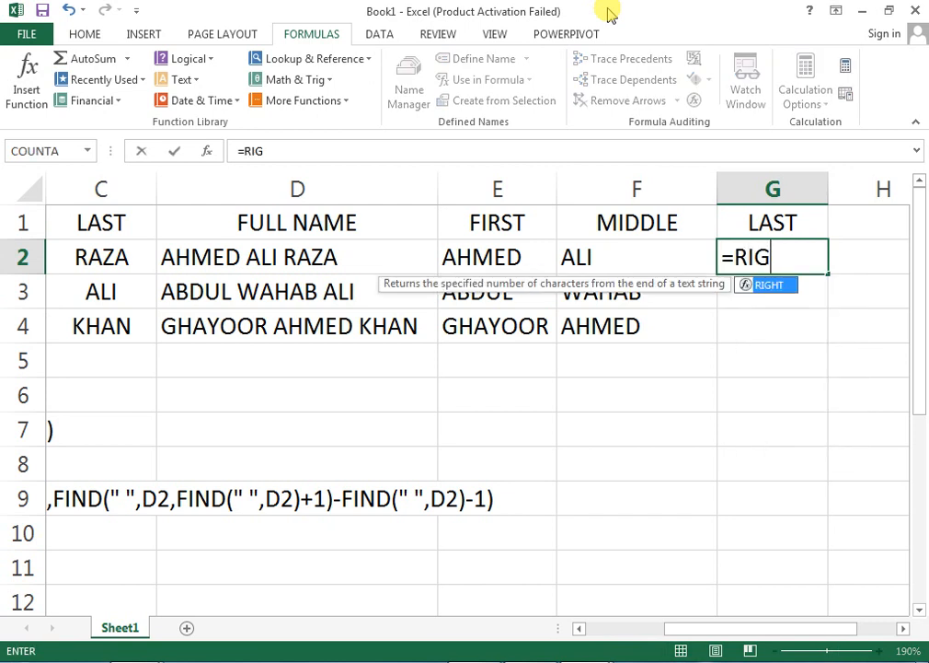
type("HT(")
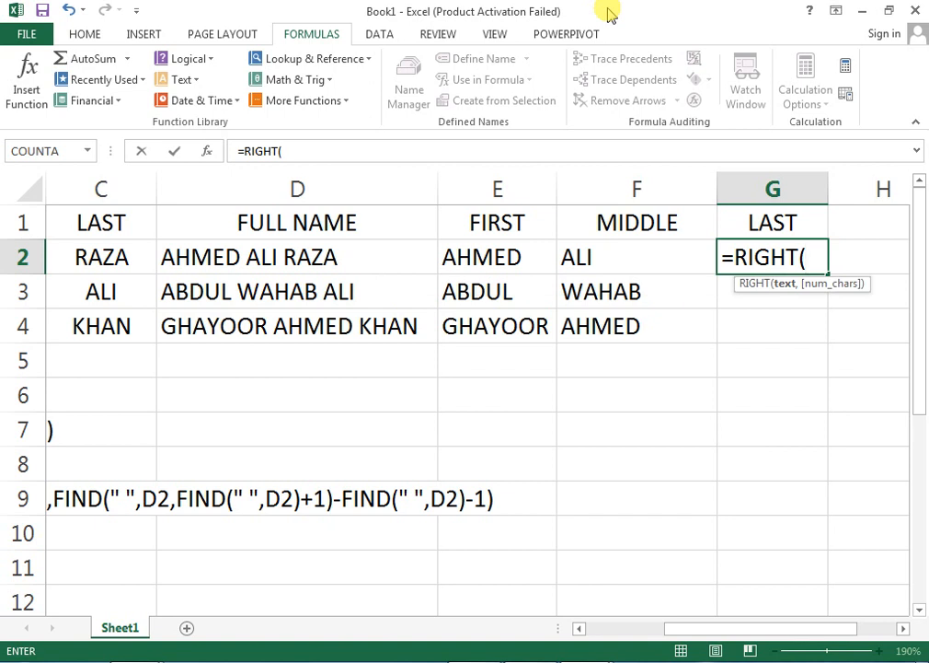
key("Left")
key("Left")
key("Left")
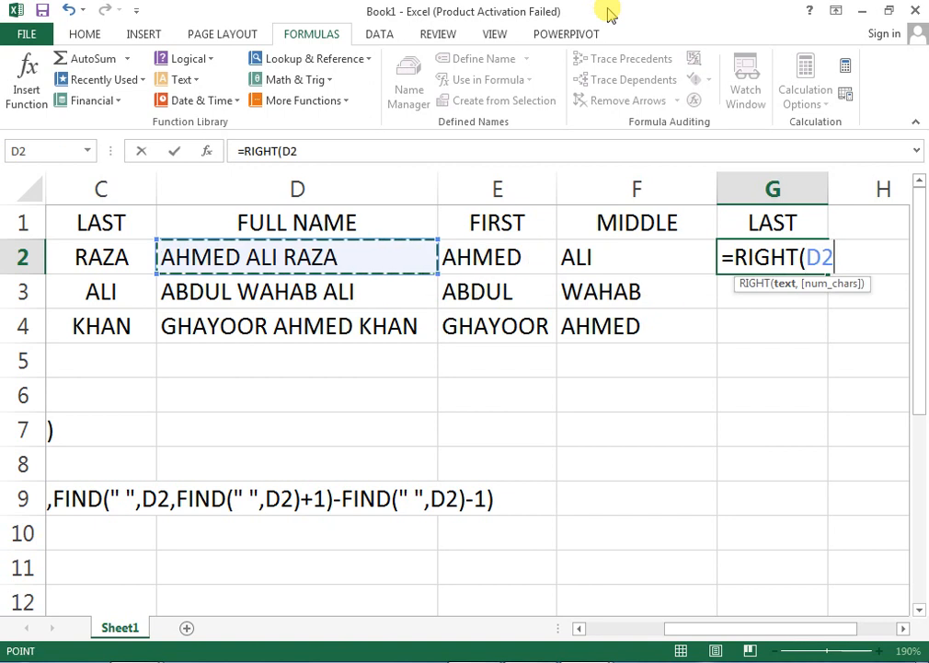
type(",")
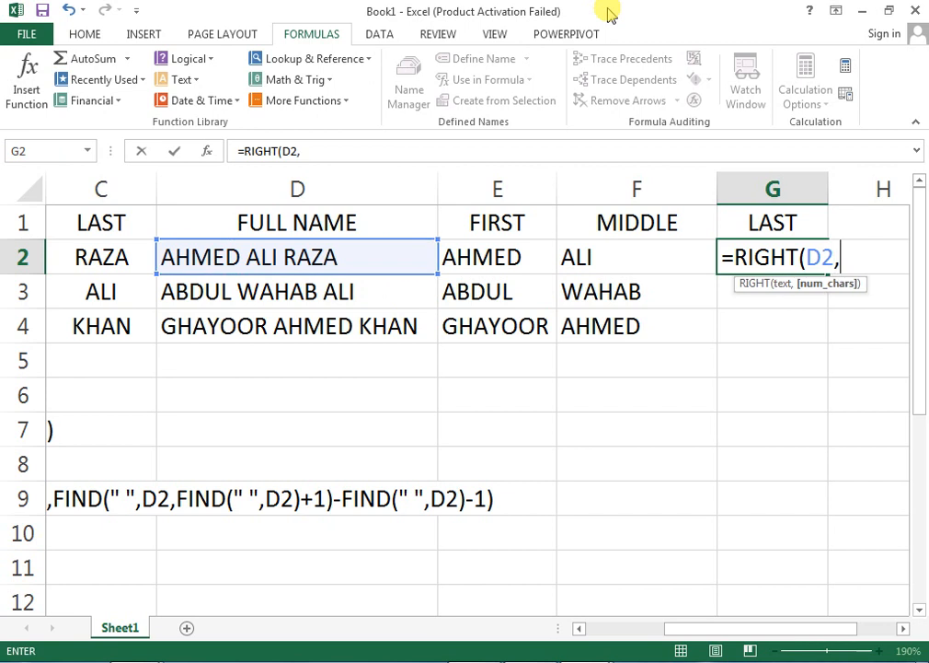
type("LEN(")
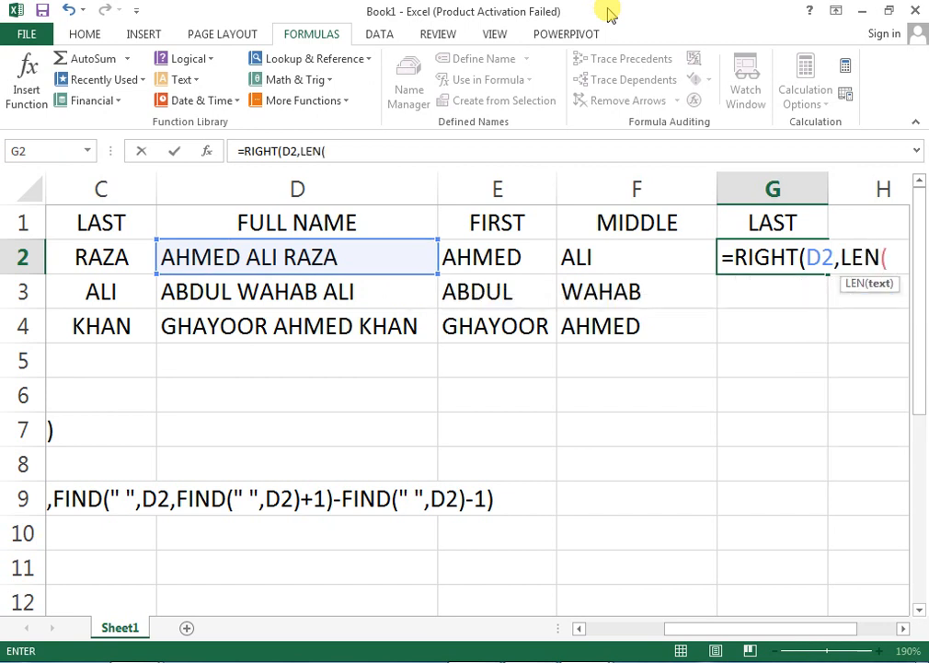
key("Left")
key("Left")
key("Left")
key("Left")
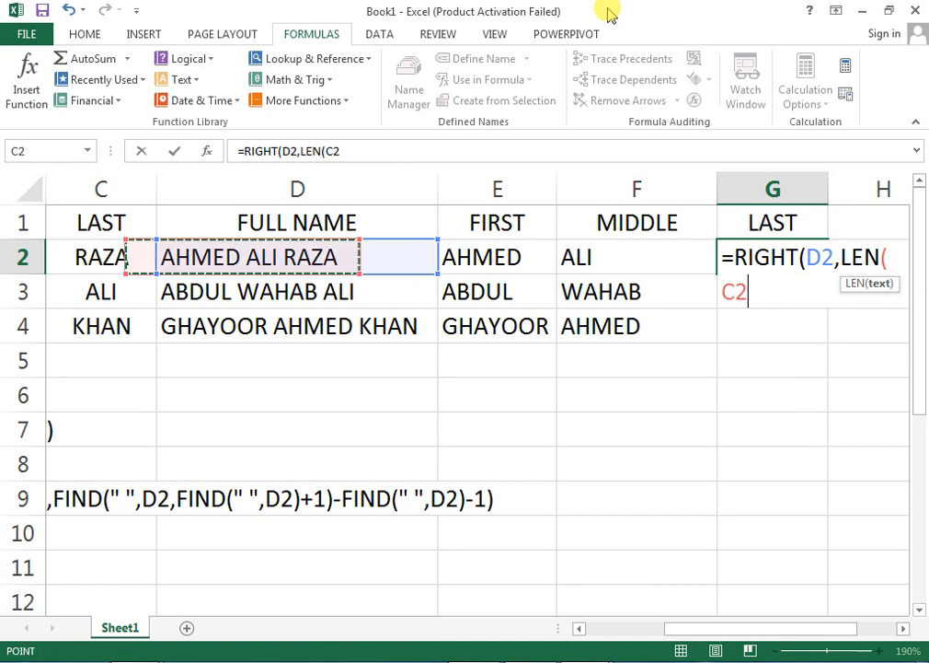
key("Right")
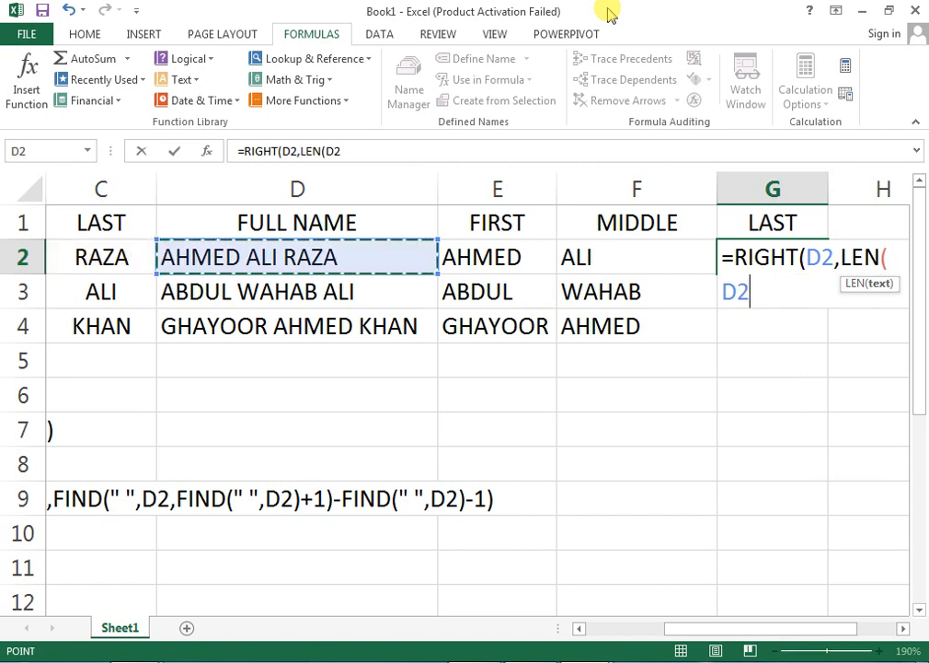
type(")D")
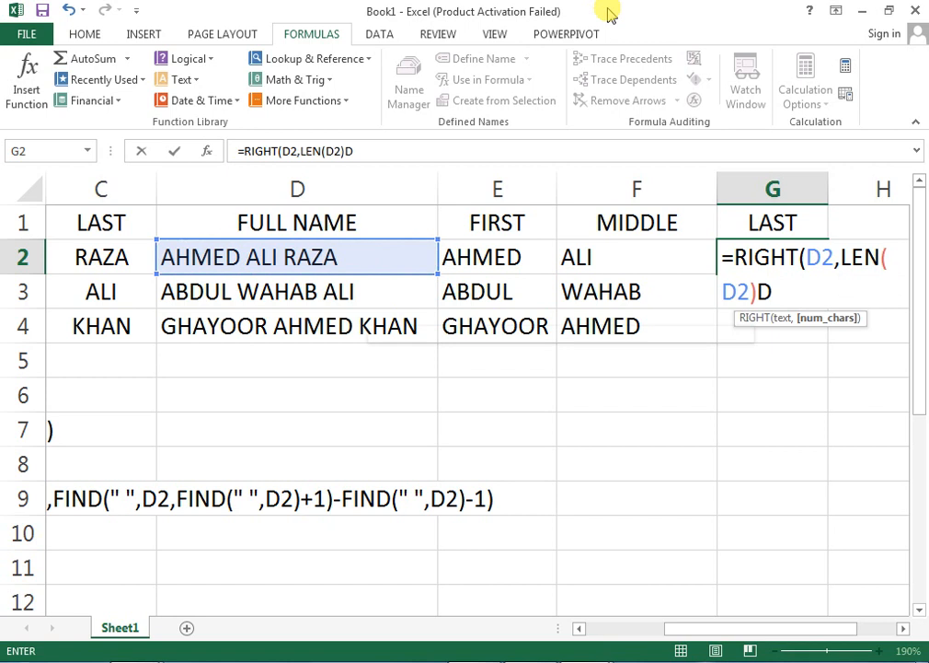
key("Escape")
type(",F")
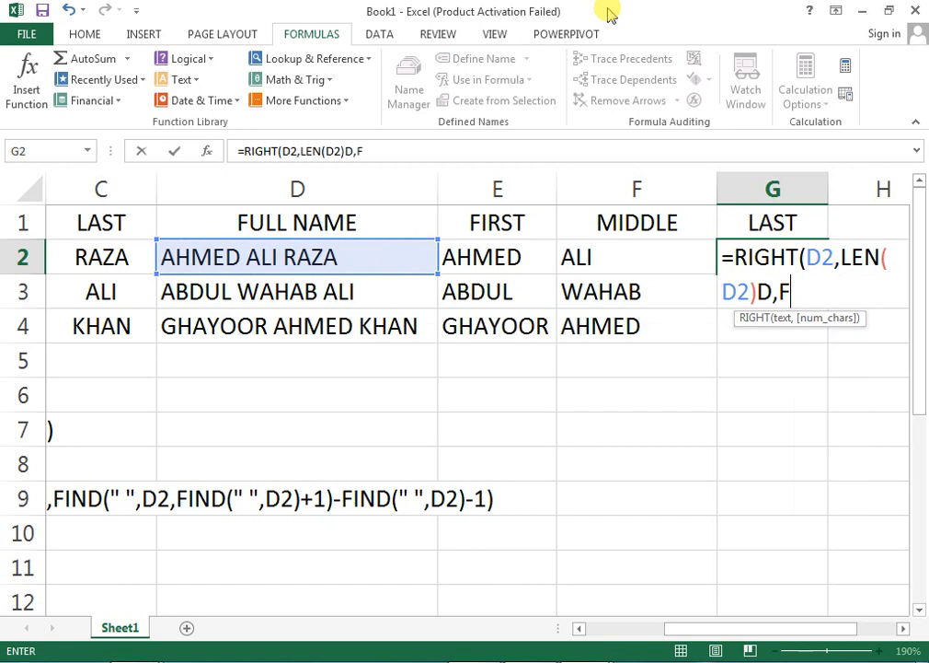
type("IND(")
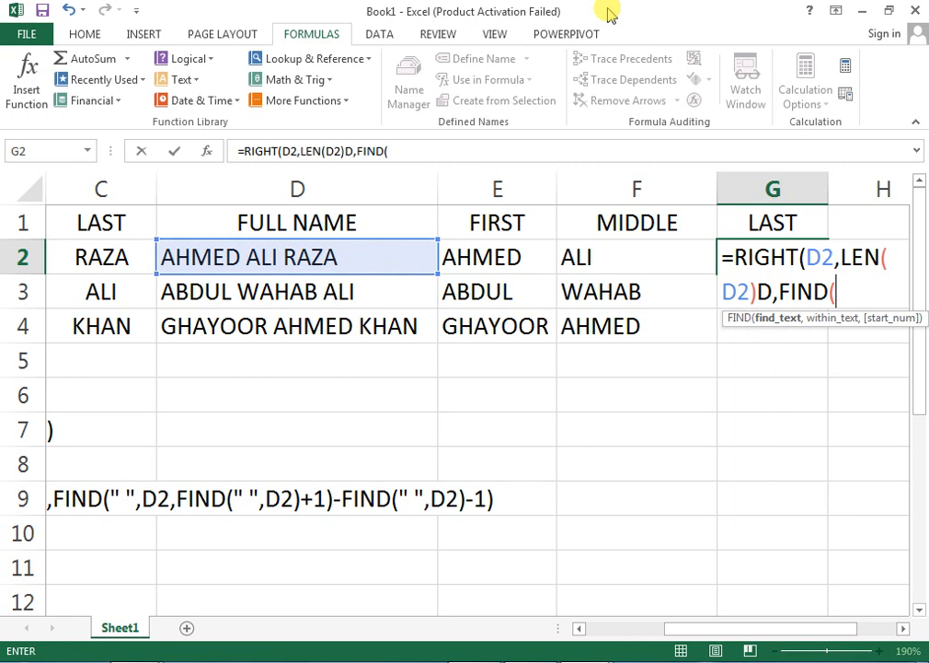
type("\" \",")
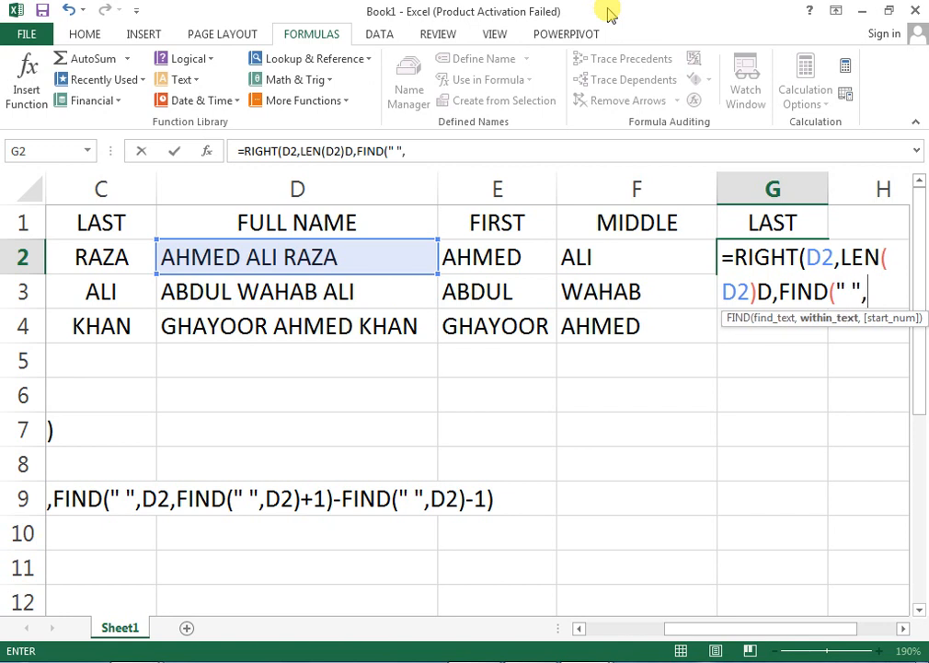
key("Left")
key("Left")
key("Left")
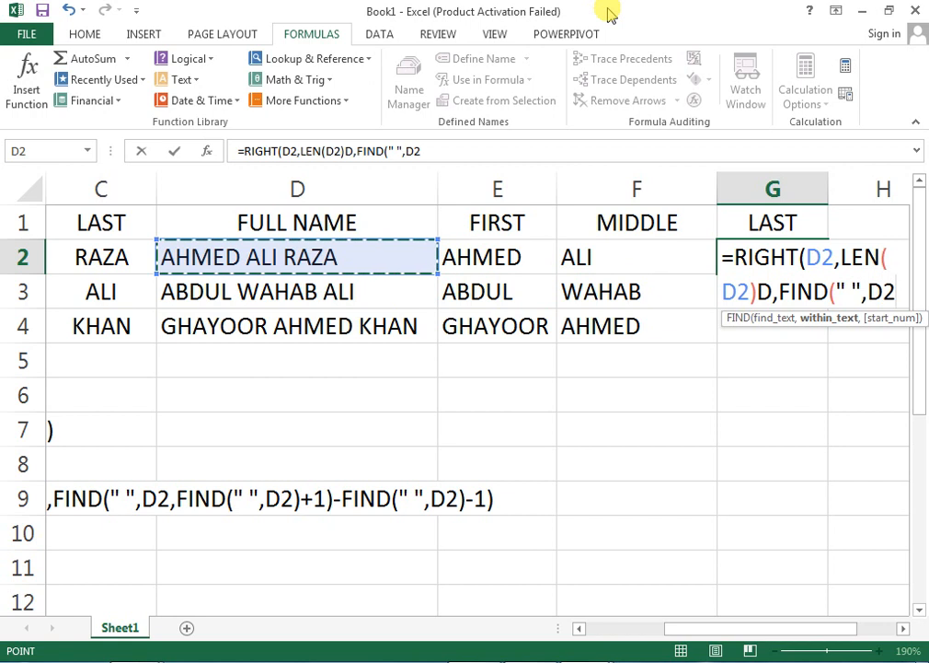
type(",FIN")
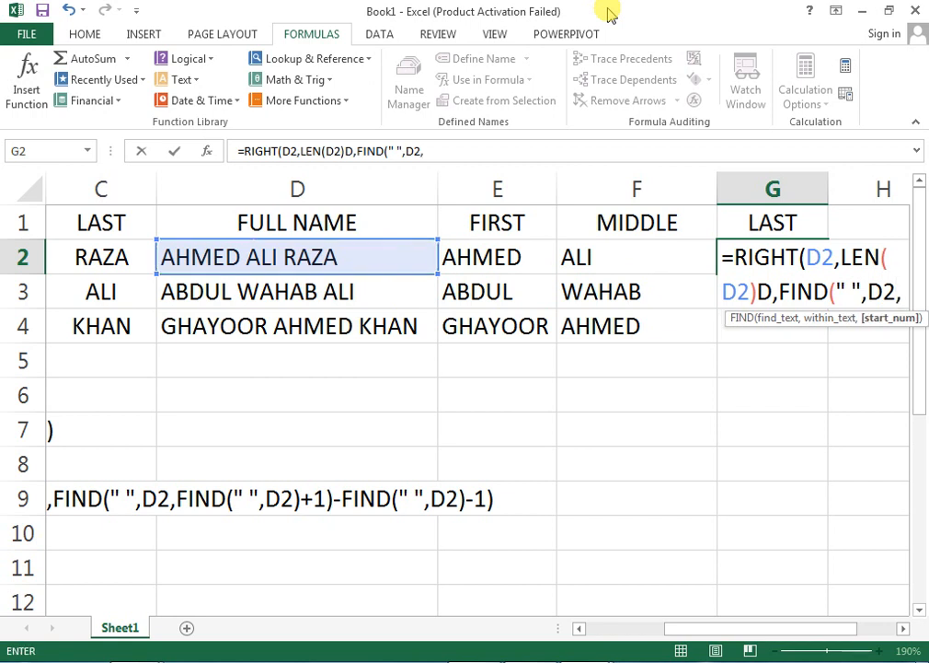
type("D(")
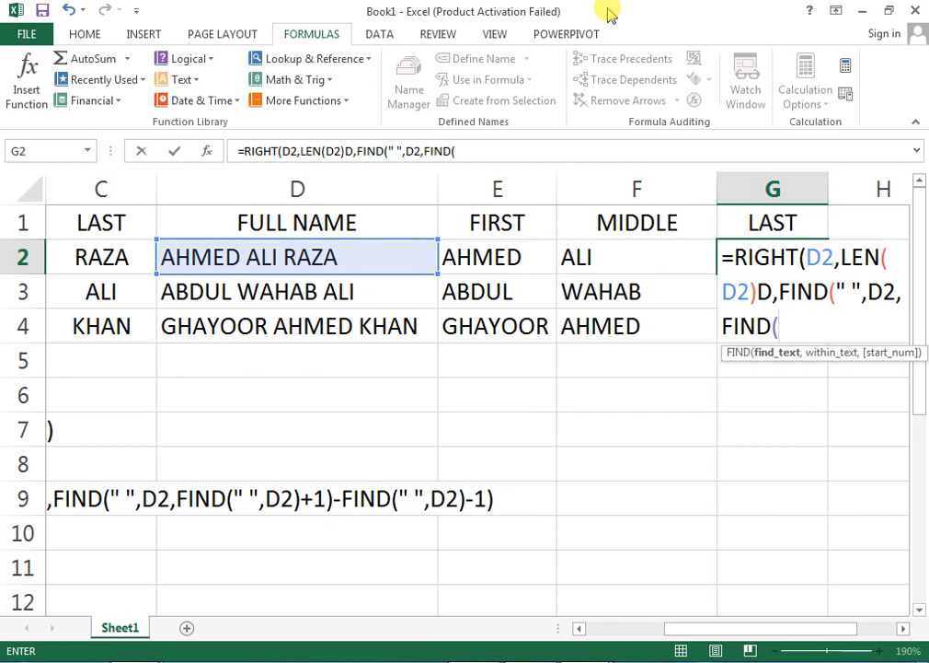
type("\" \",")
key("Left")
key("Left")
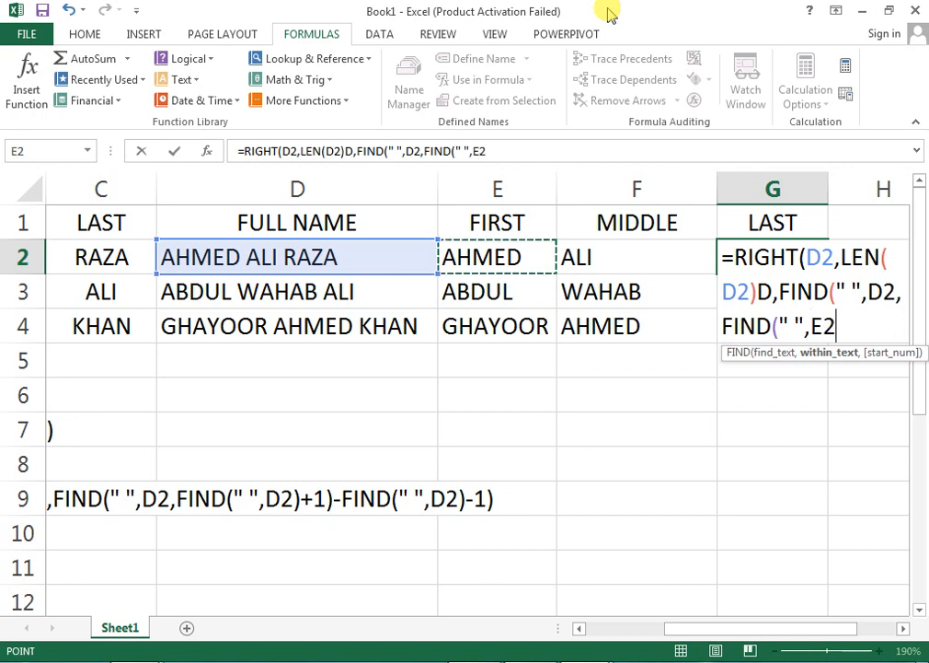
key("Left")
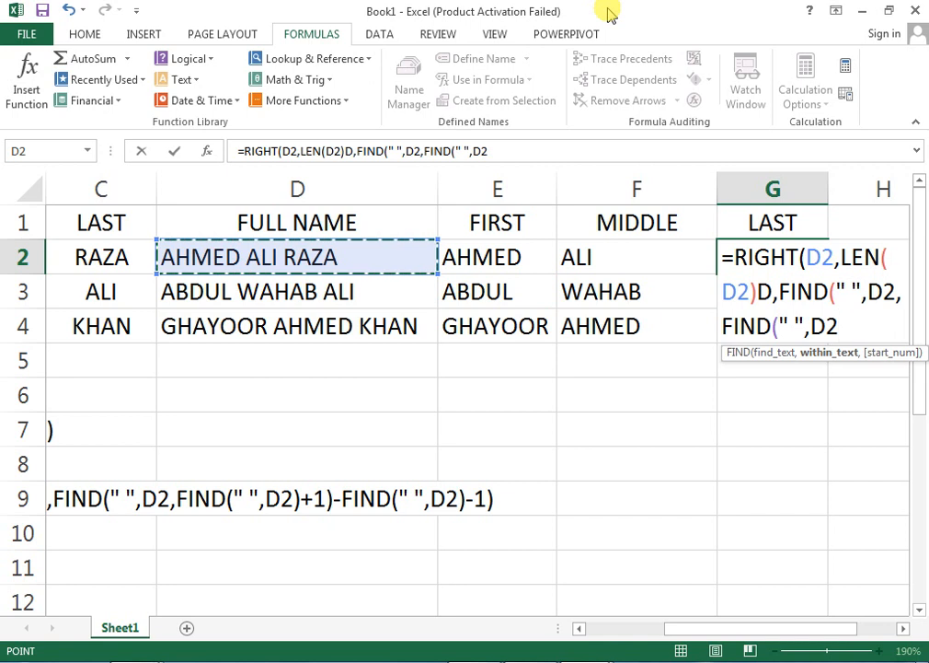
type(")+1")
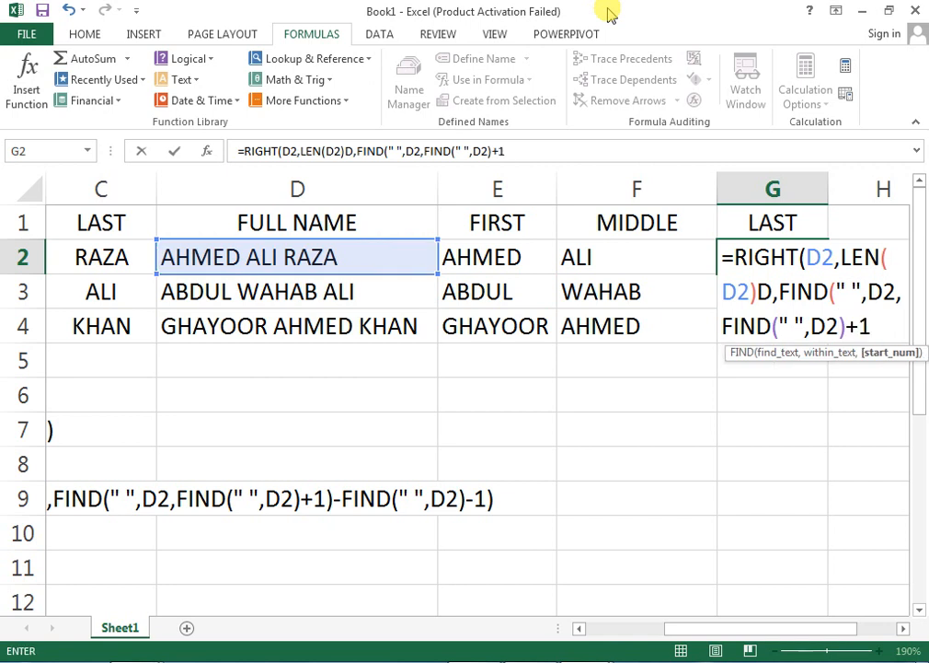
type("))")
key("Return")
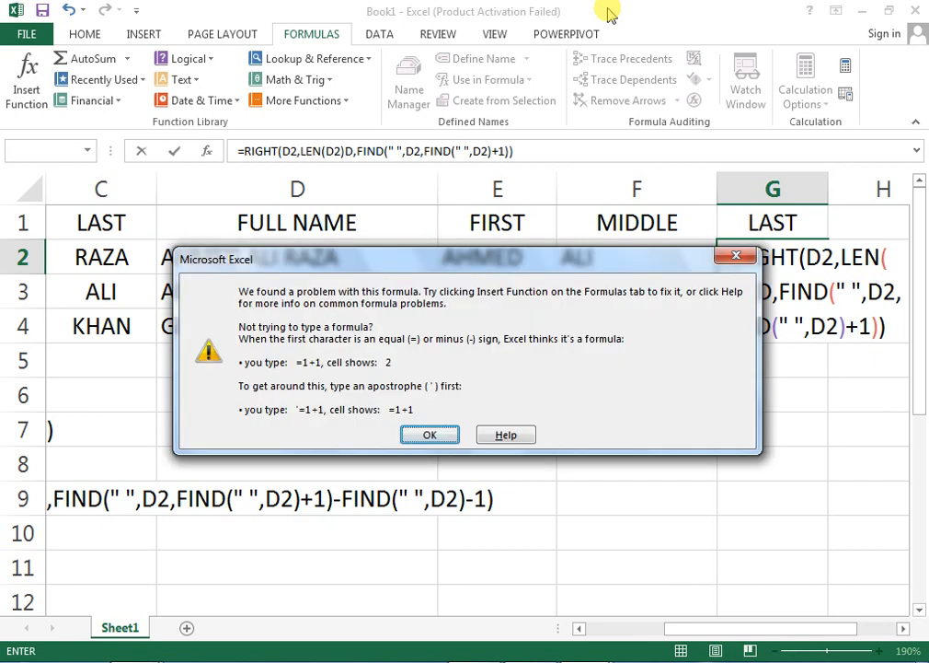
Fix the stray D and the comma after LEN(D2) so G2 returns RAZA.
key("Return")
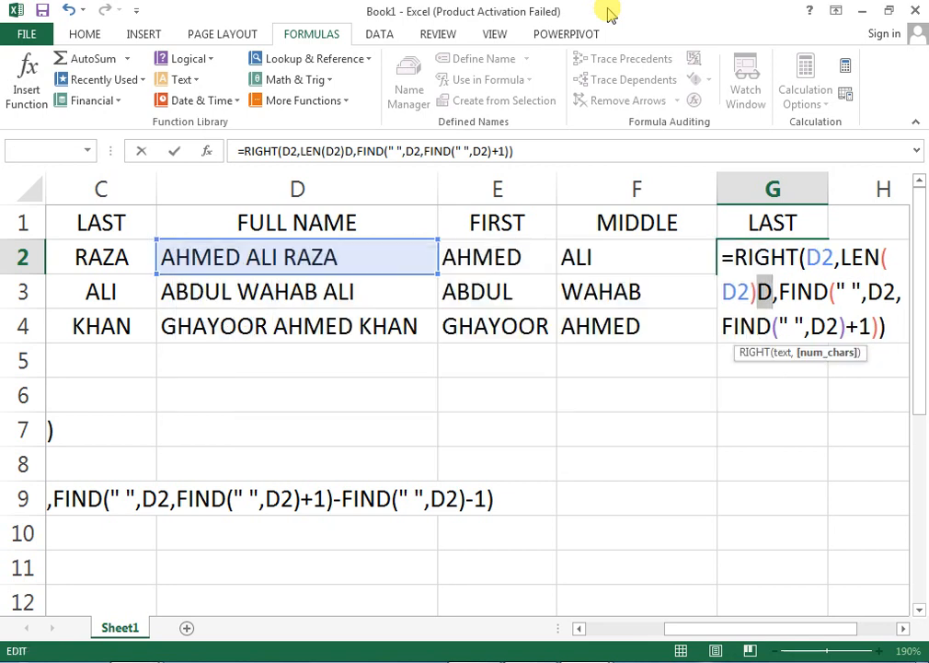
key("Right")
key("Left")
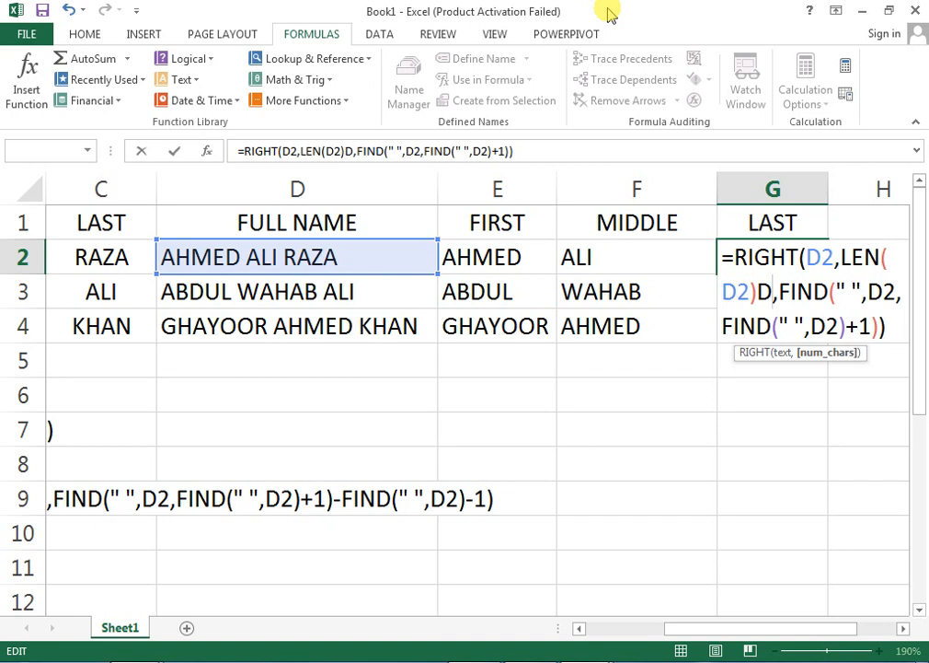
key("BackSpace")
type(")")
key("Return")
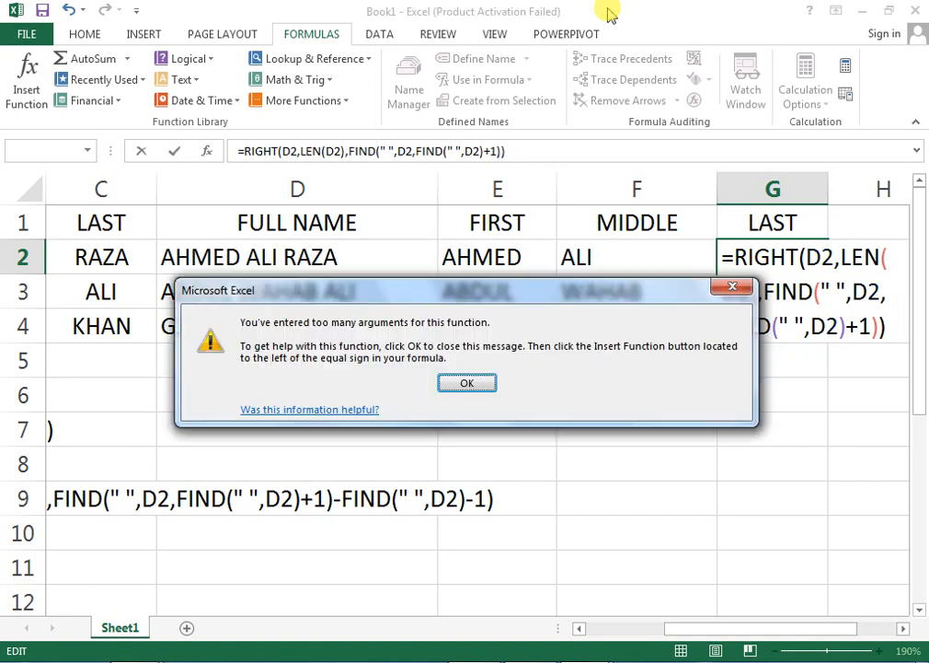
key("Return")
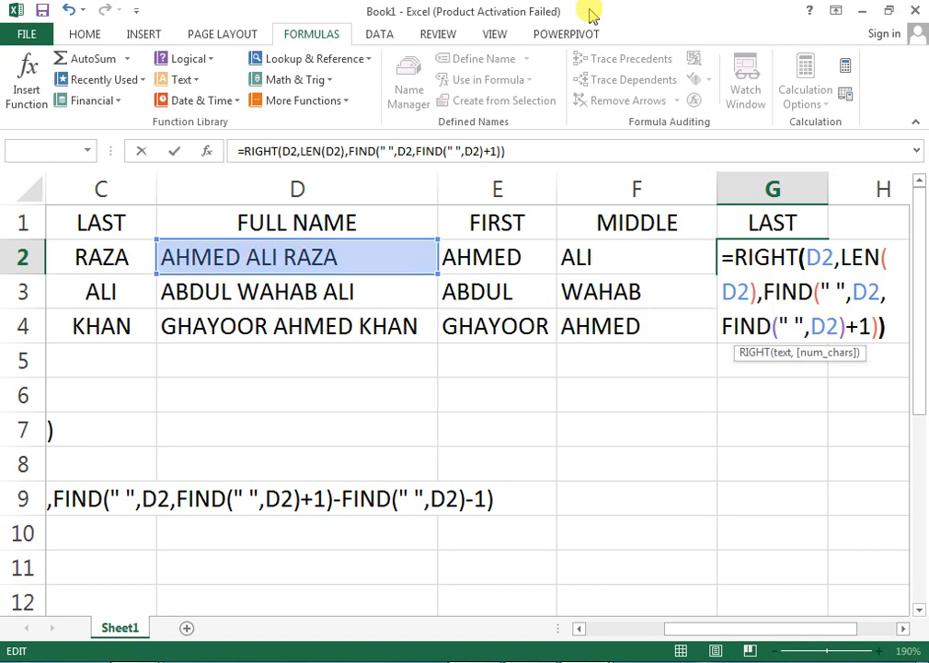
key("Left")
key("Left")
key("Left")
key("Left")
key("Left")
key("Left")
key("Left")
key("Left")
key("Left")
key("Left")
key("Left")
key("Left")
key("Left")
key("Left")
key("Left")
key("Left")
key("Left")
key("Left")
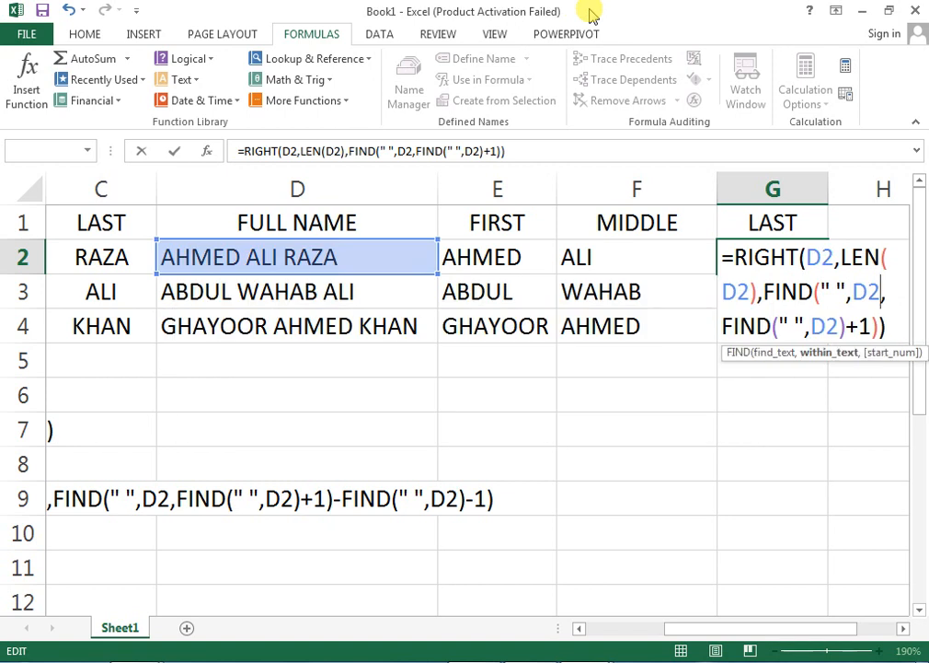
key("Left")
key("Left")
key("Left")
key("Left")
key("Left")
key("Left")
key("Left")
key("Left")
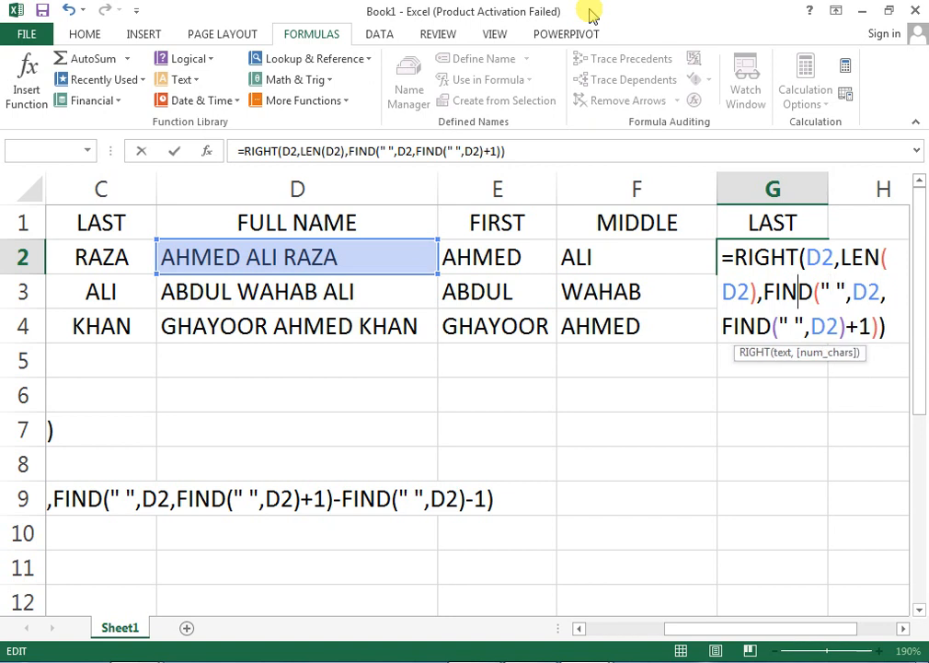
key("Left")
key("Left")
key("BackSpace")
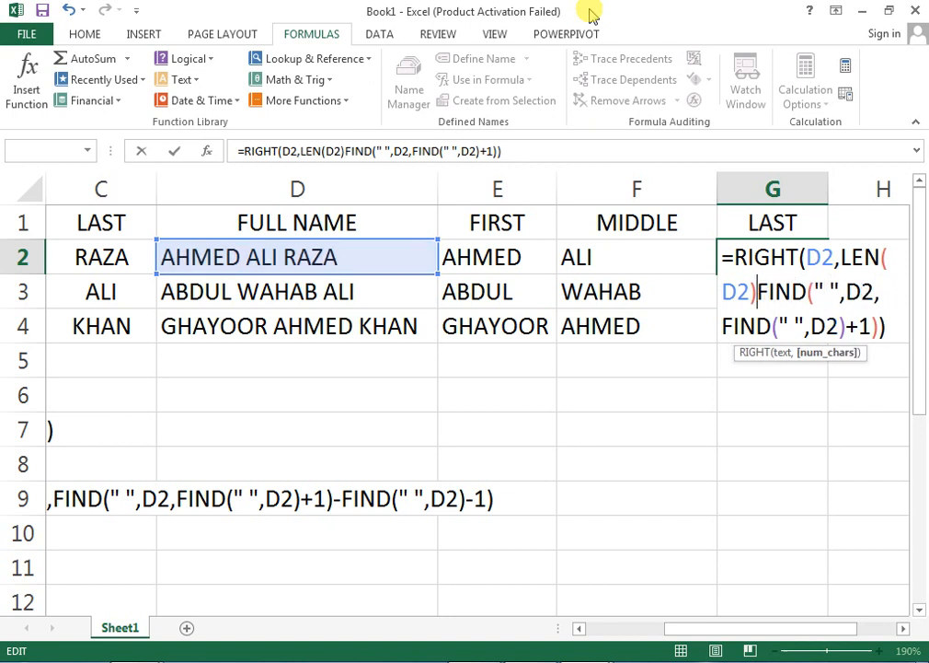
type("-")
key("ctrl+Return")
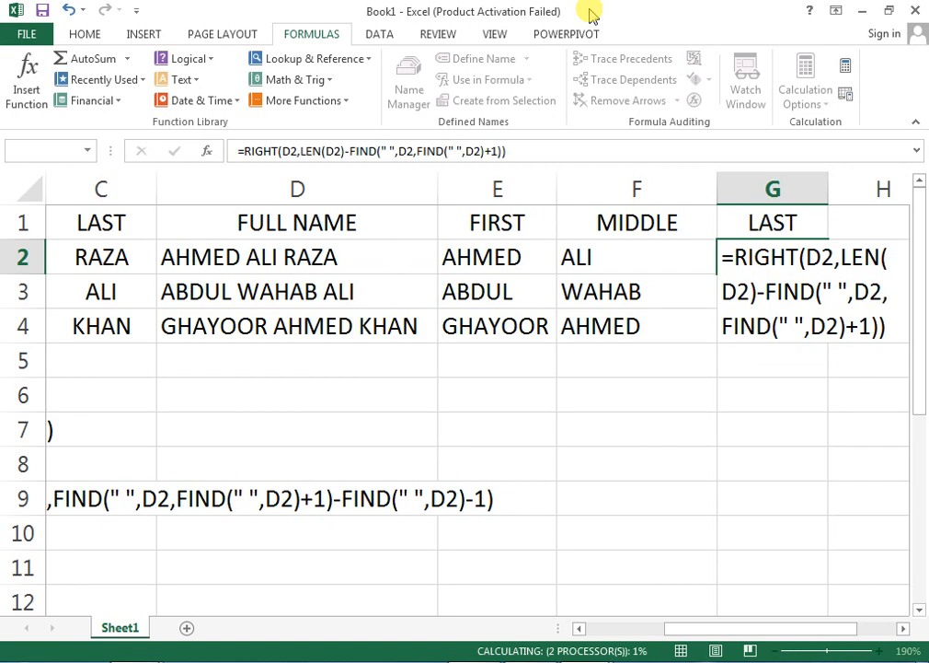
key("Up")
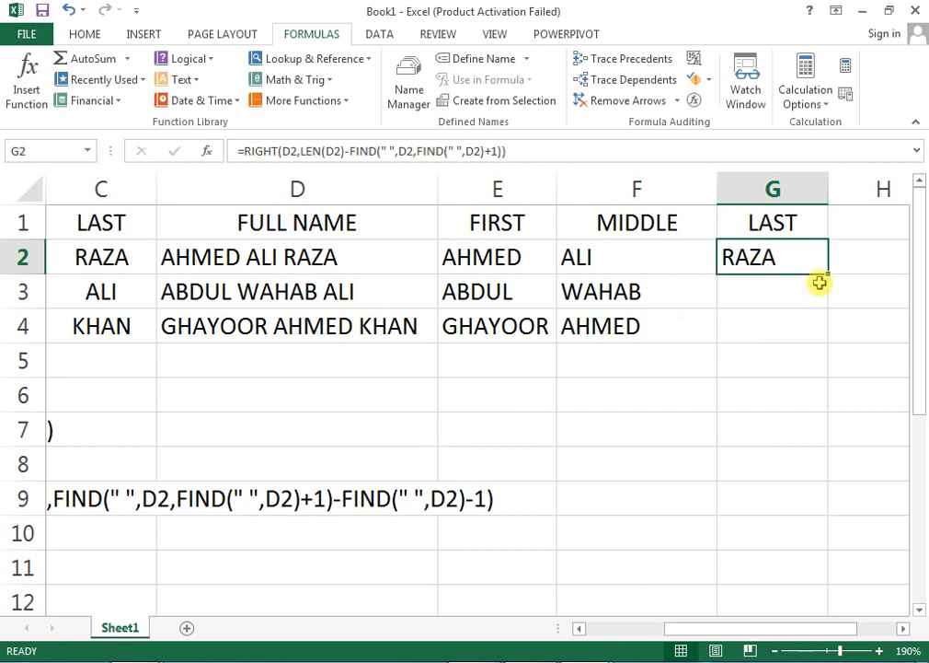
Fill the LAST formula down to G4 and copy G2's RIGHT formula text.
left_click_drag(826, 272, 834, 335)
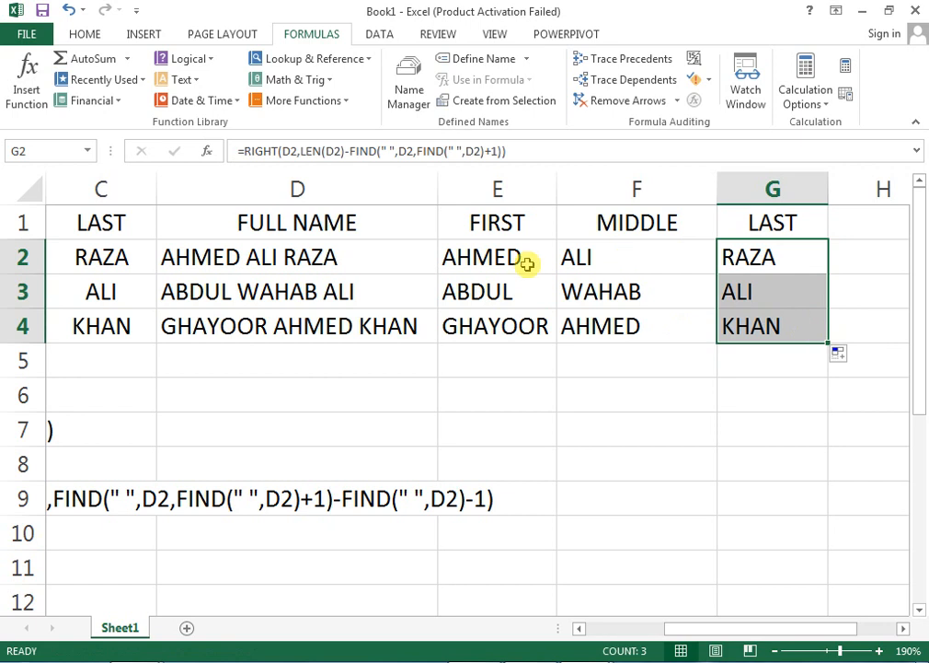
left_click(725, 266)
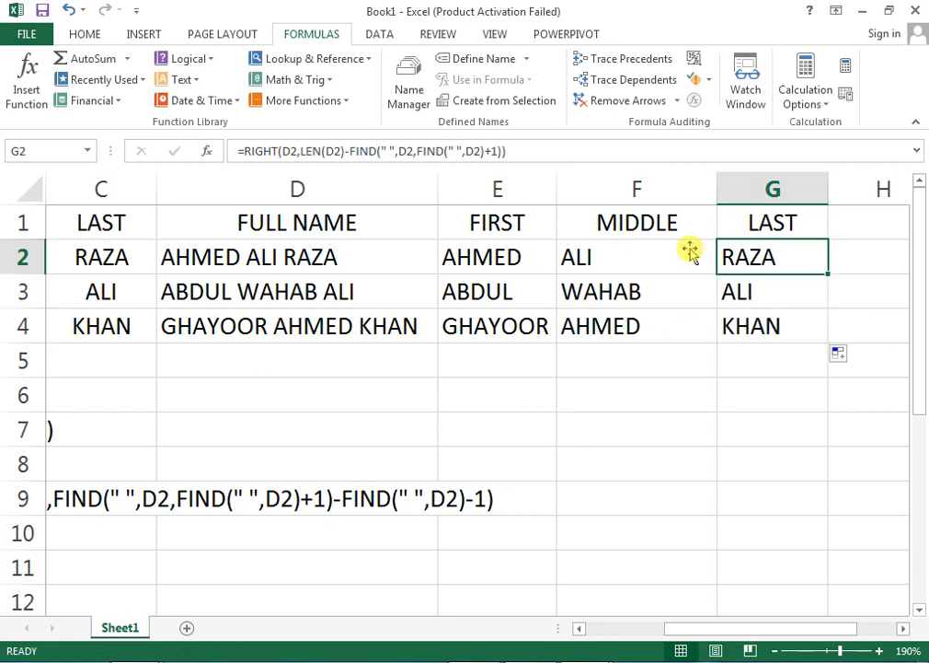
left_click(529, 149)
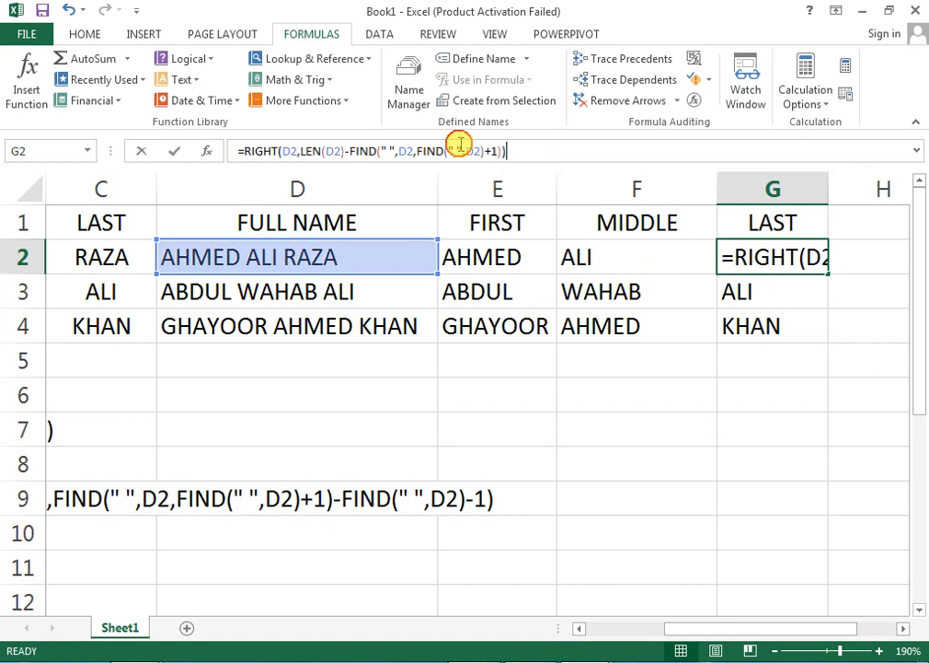
left_click_drag(461, 145, 208, 139)
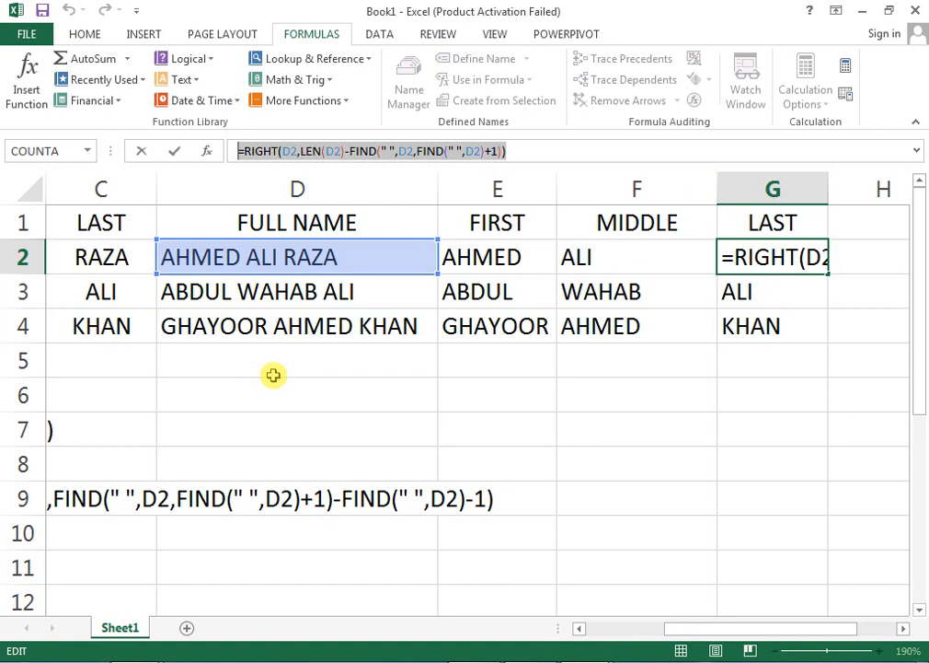
key("ctrl+c")
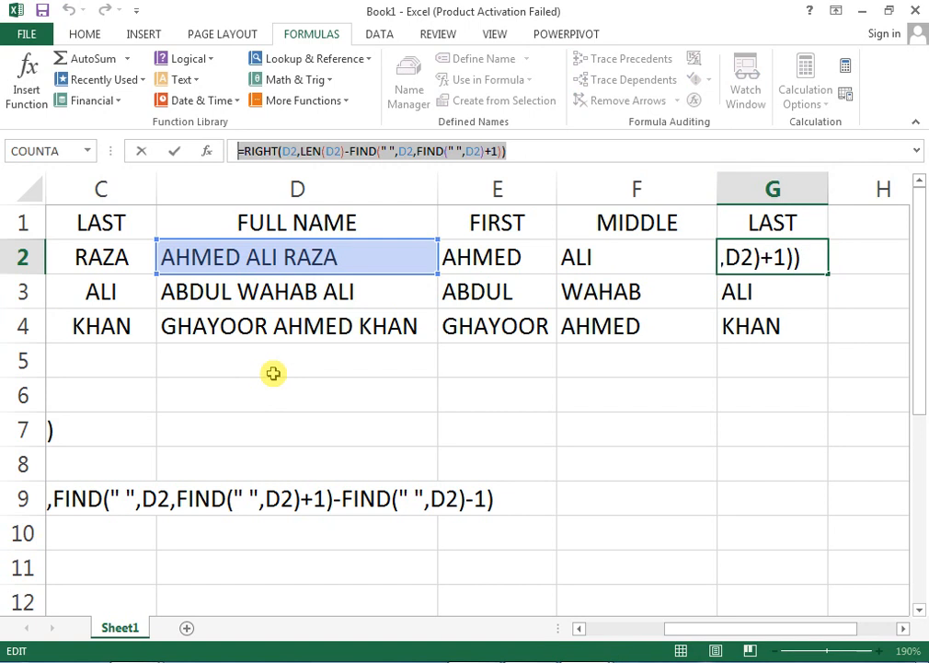
key("Return")
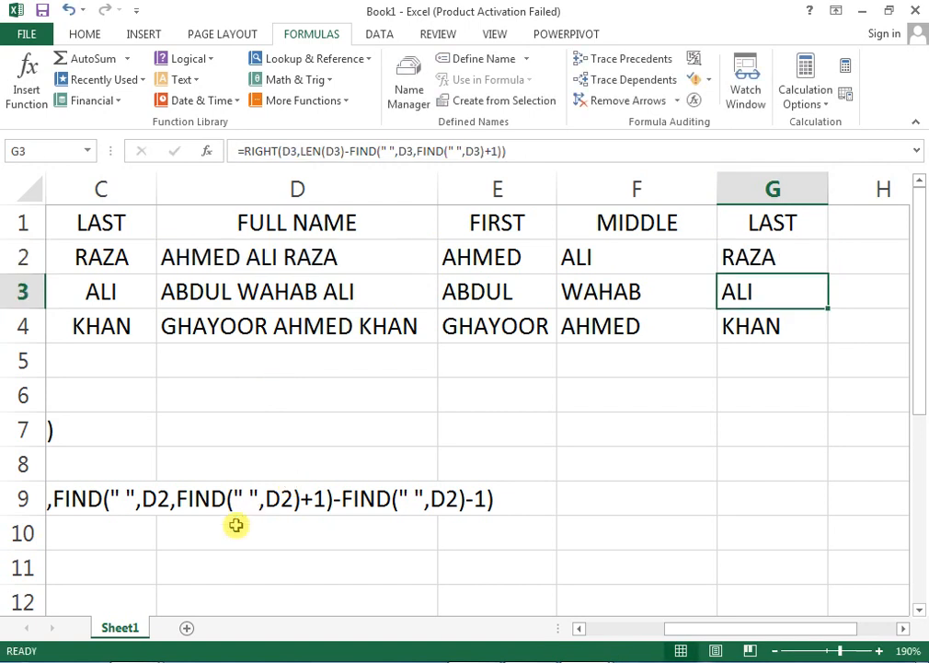
Paste the RIGHT formula as apostrophe-prefixed text into A11.
left_click_drag(97, 566, 2, 493)
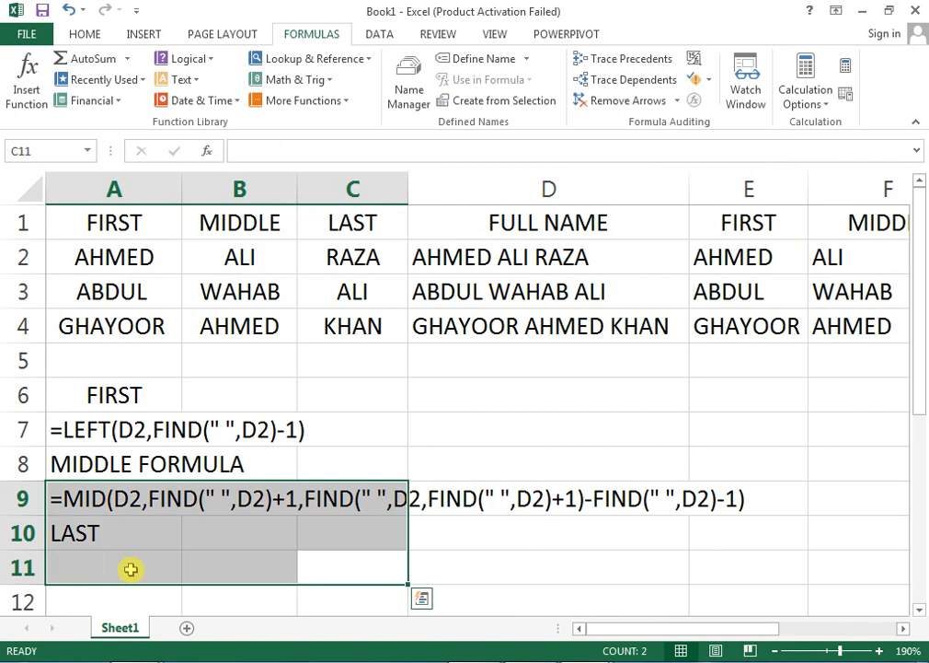
left_click(130, 567)
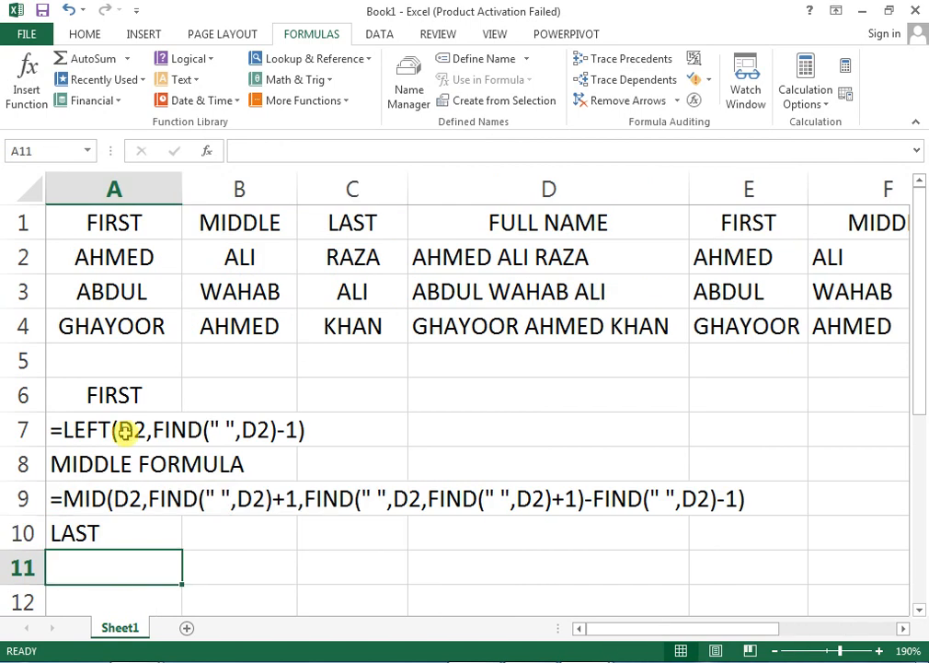
type("'")
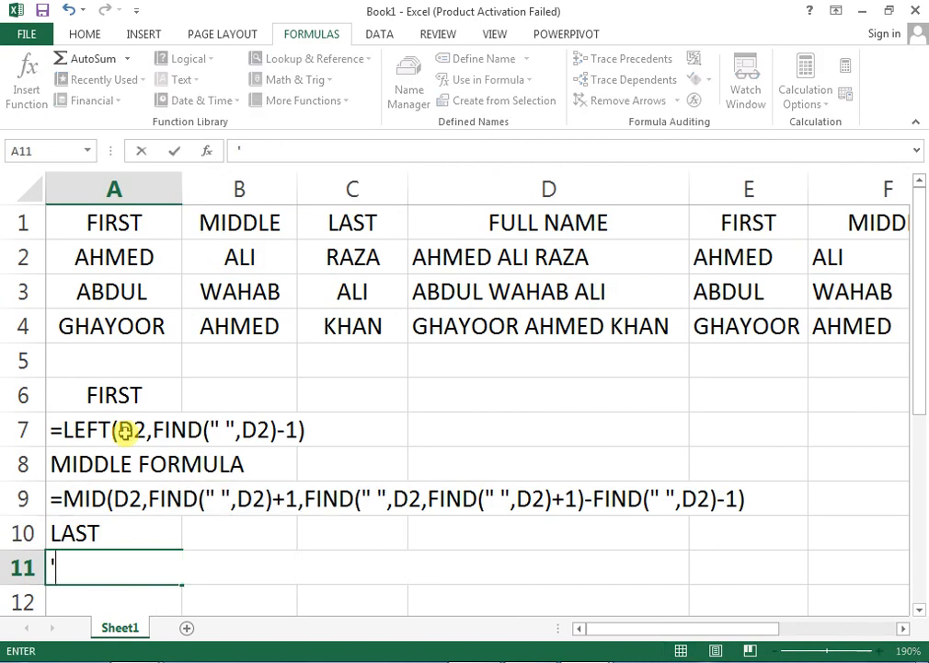
key("ctrl+v")
left_click(207, 398)
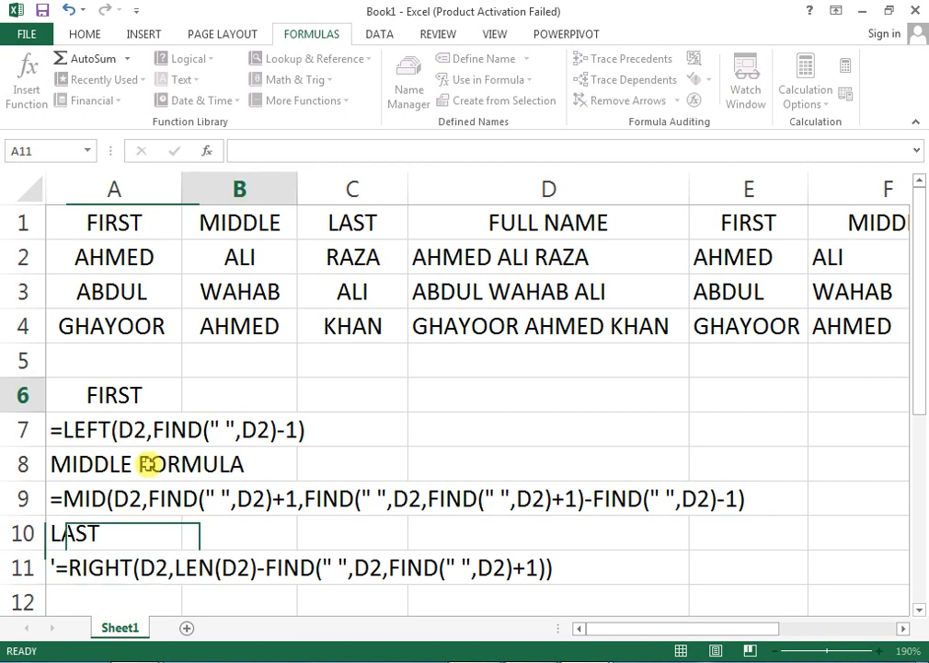
left_click(89, 394)
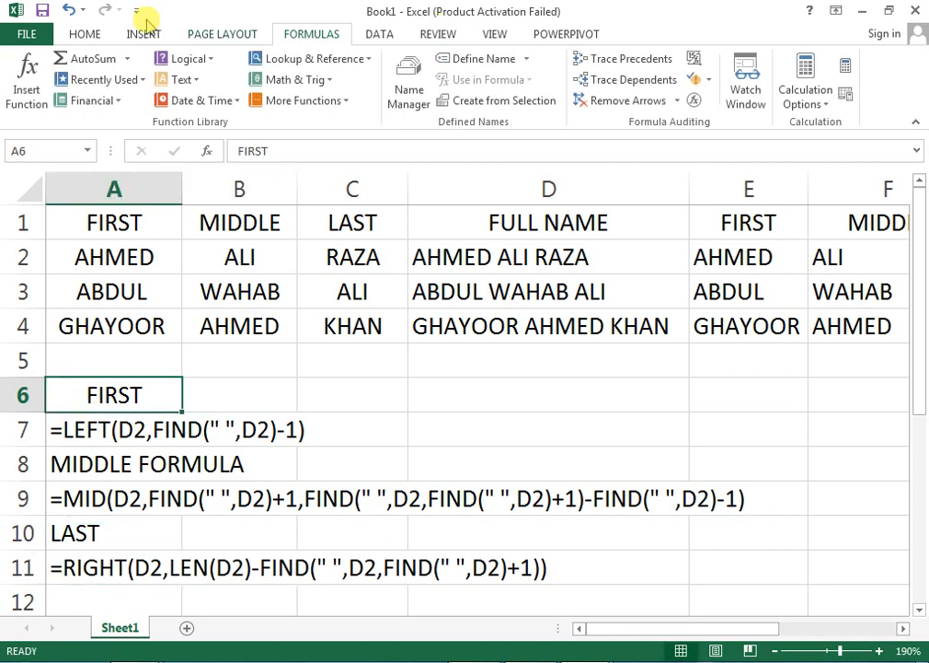
Left-align the FIRST label in A6 and give it a black fill with white text.
left_click(85, 35)
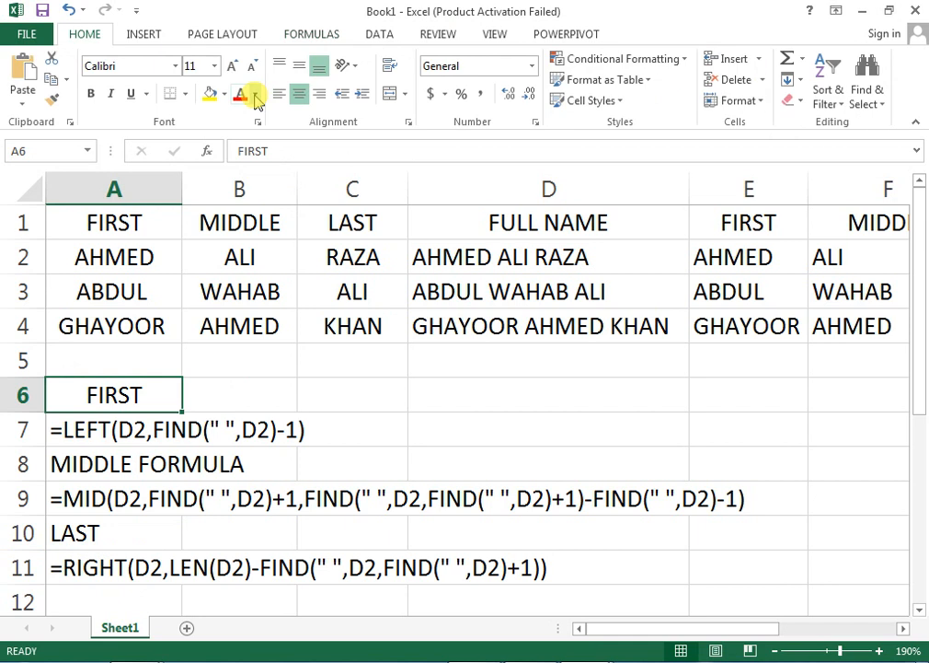
left_click(280, 94)
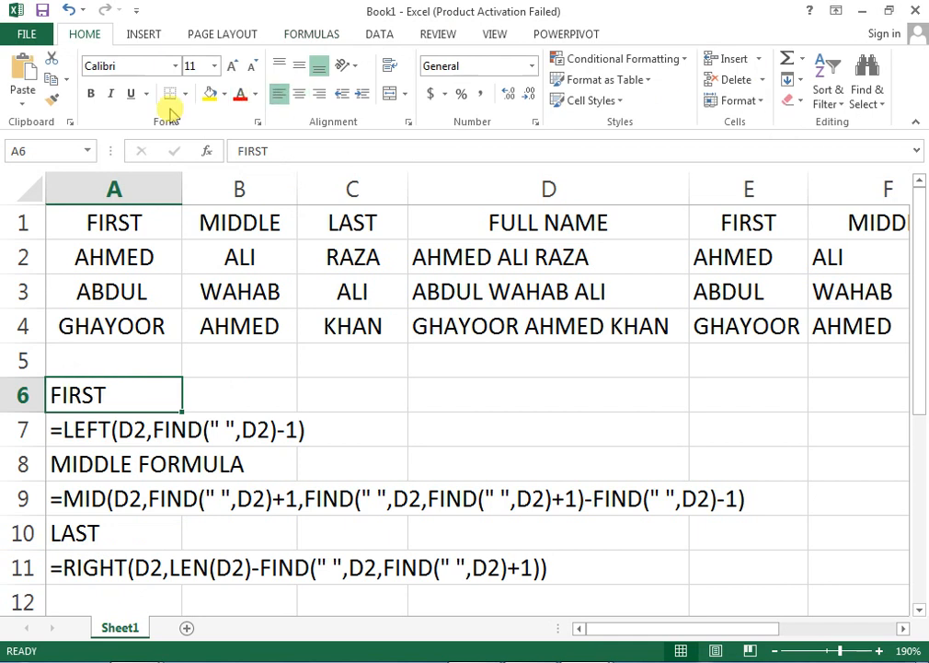
left_click(224, 94)
left_click(219, 131)
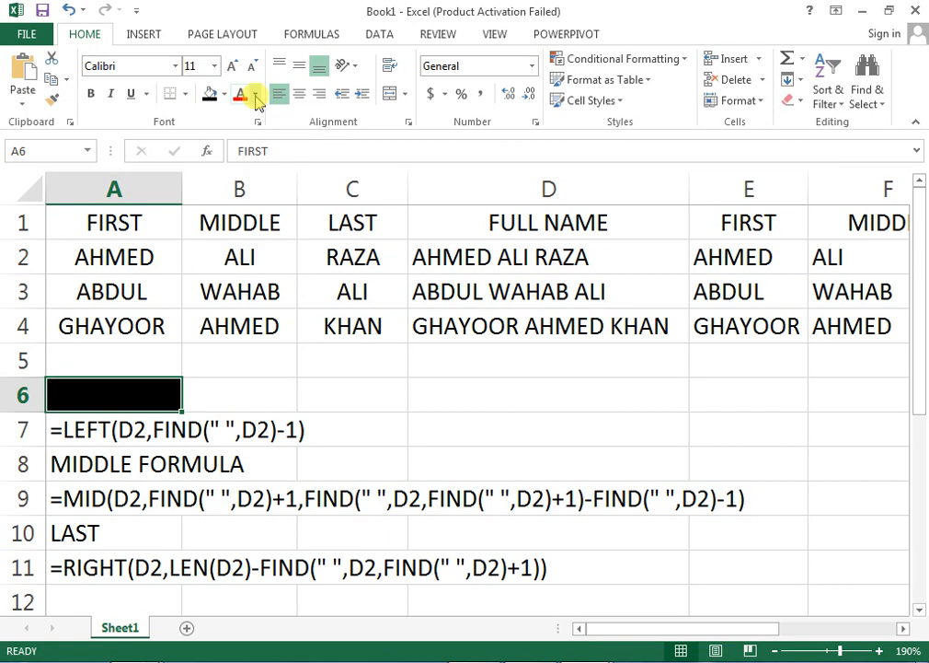
left_click(255, 94)
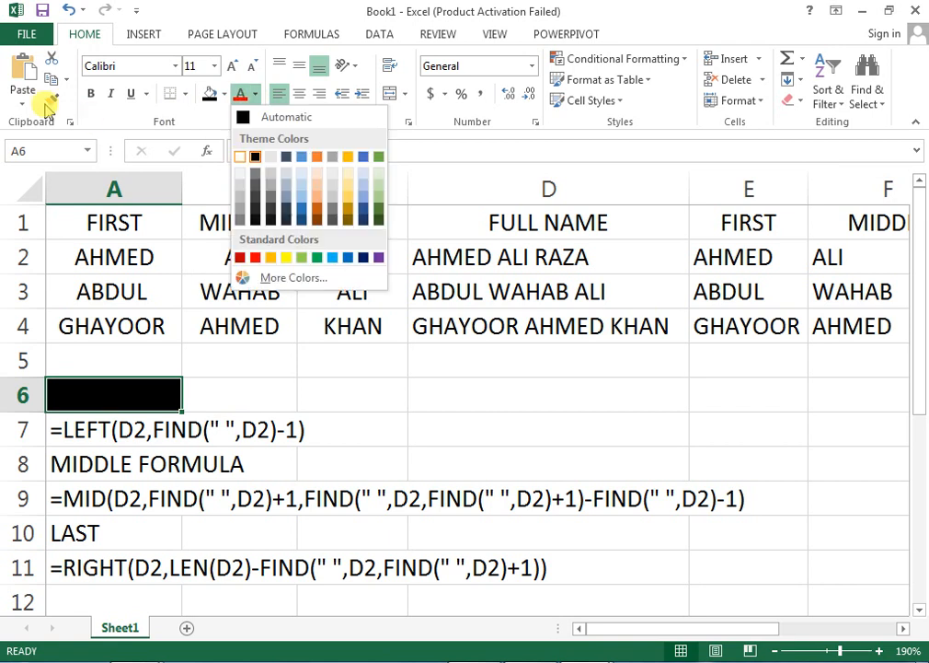
left_click(241, 157)
Copy A6's black-and-white formatting to the MIDDLE FORMULA and LAST labels with Format Painter.
left_click(56, 101)
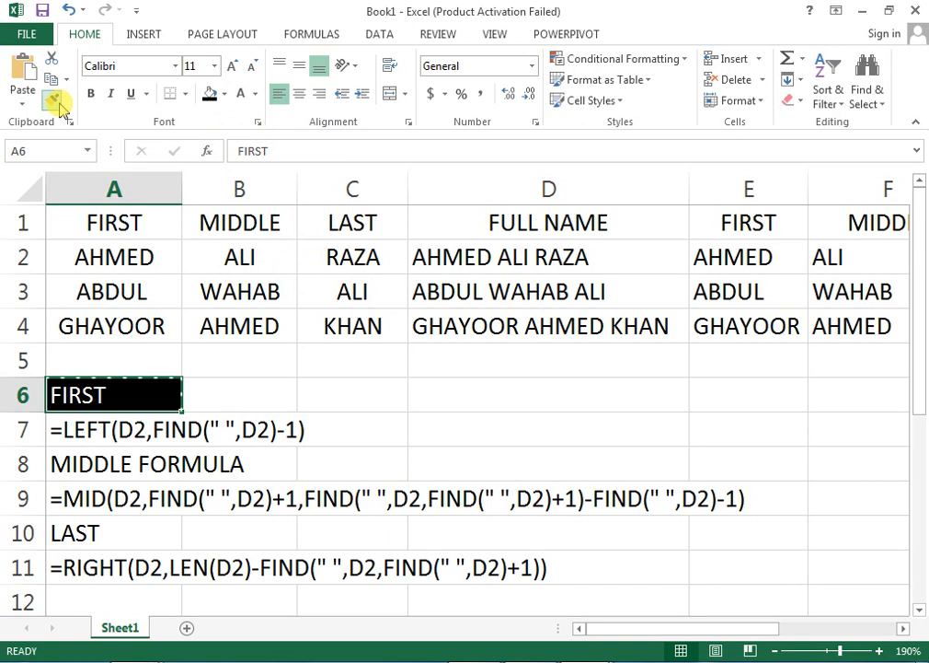
left_click(146, 466)
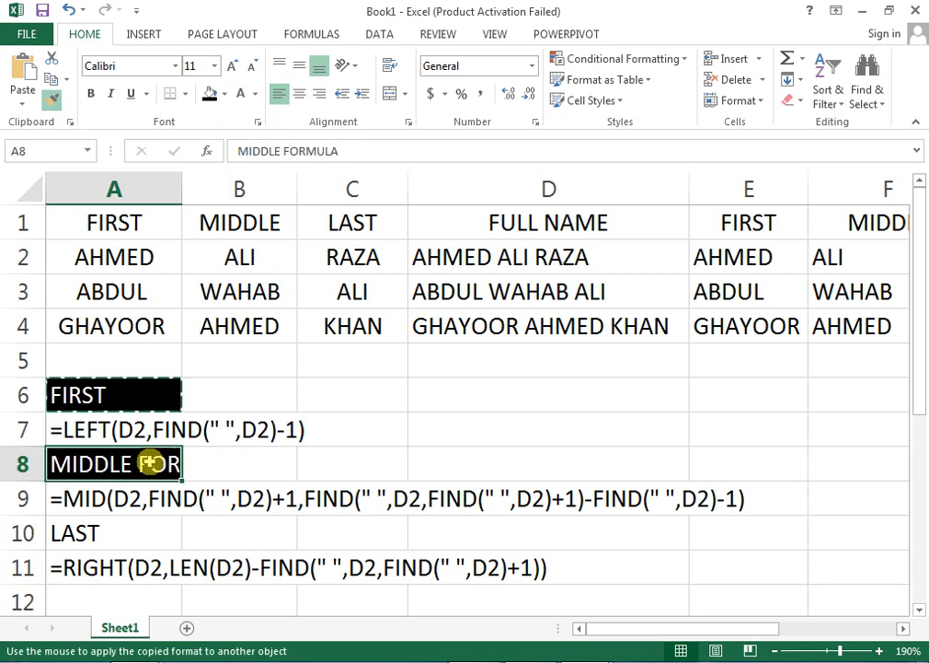
left_click(55, 101)
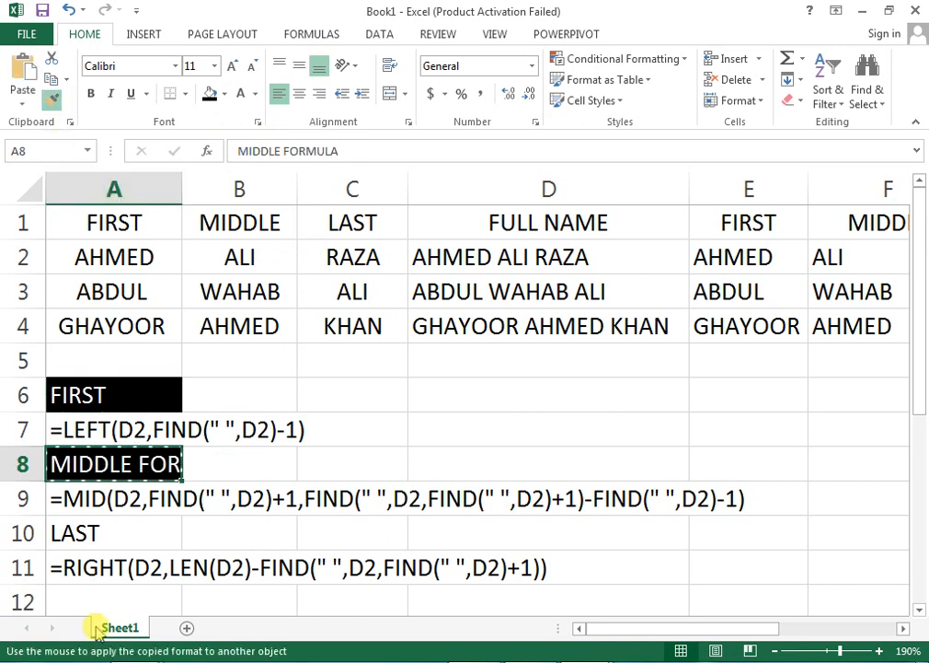
left_click(118, 526)
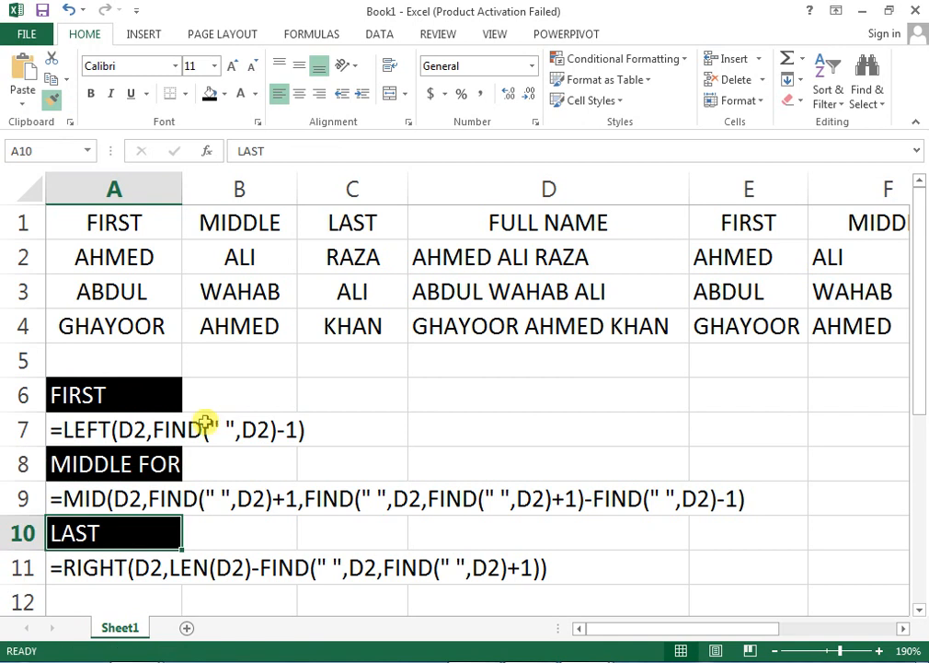
Merge & Center the labels across A8:B8, A6:B6 and A10:B10.
left_click_drag(157, 465, 232, 465)
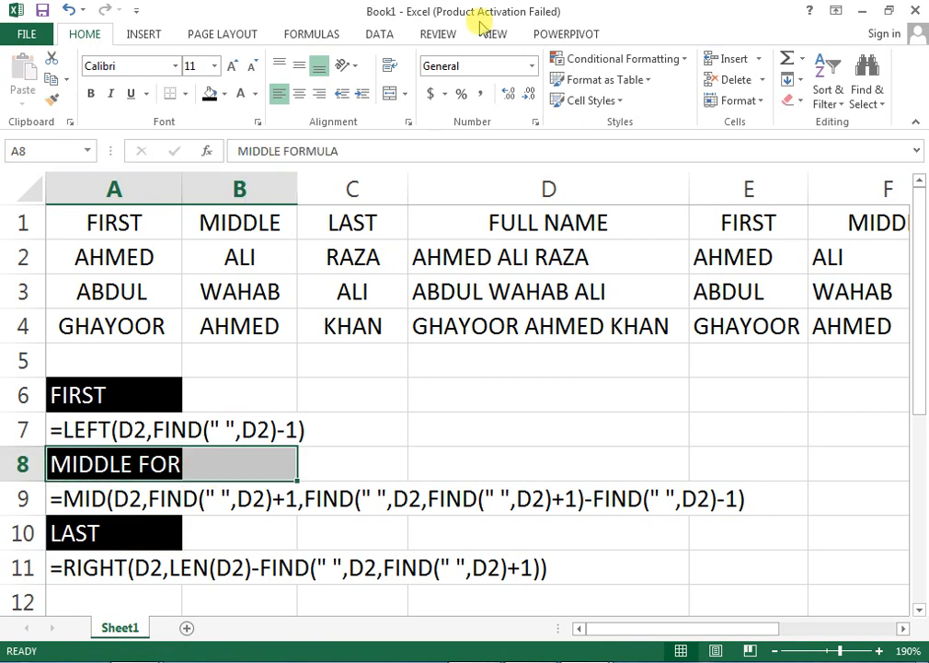
left_click(387, 92)
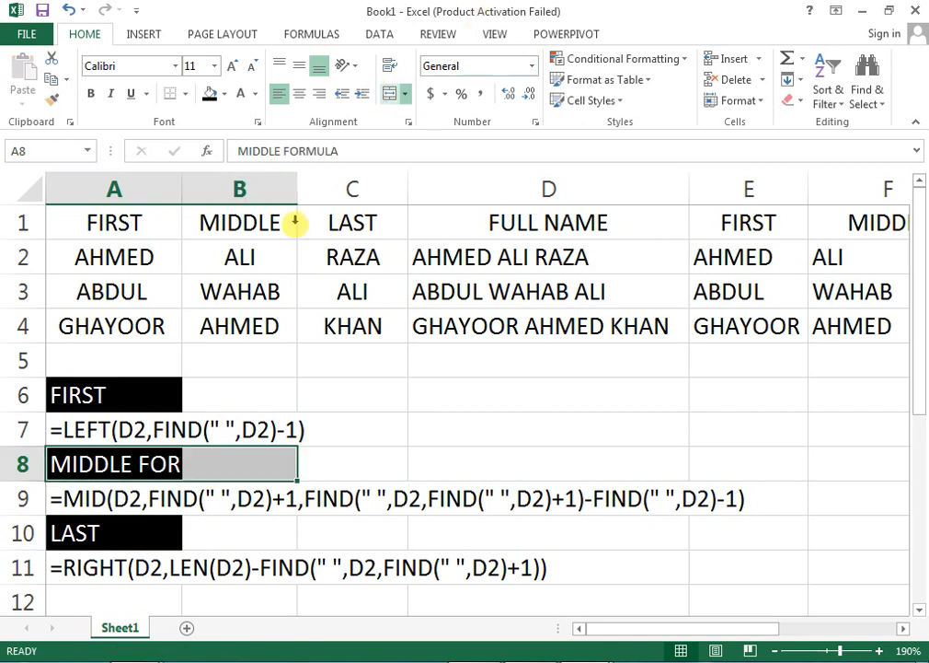
left_click_drag(145, 396, 207, 395)
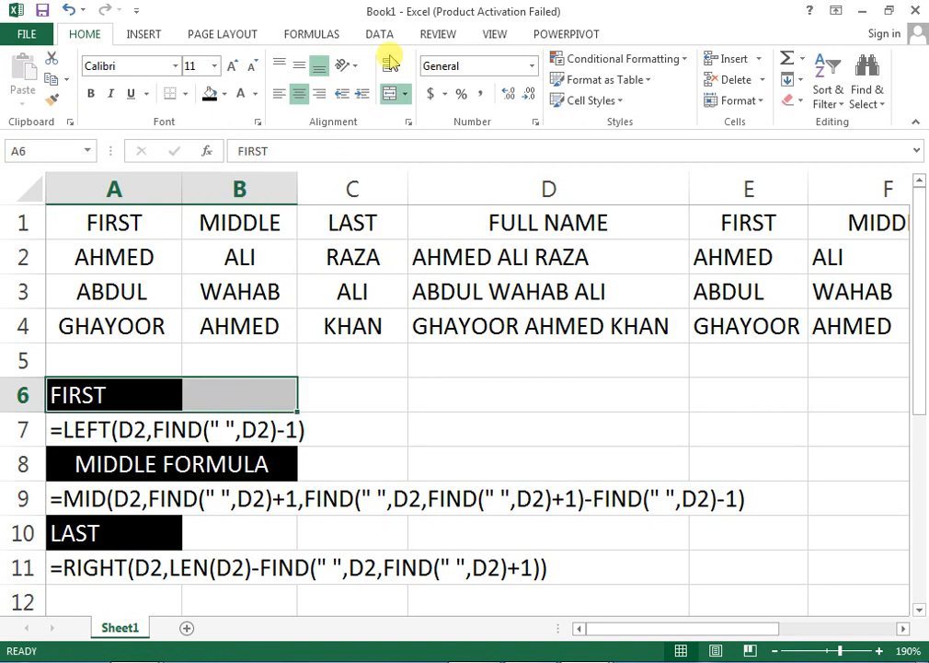
left_click(385, 94)
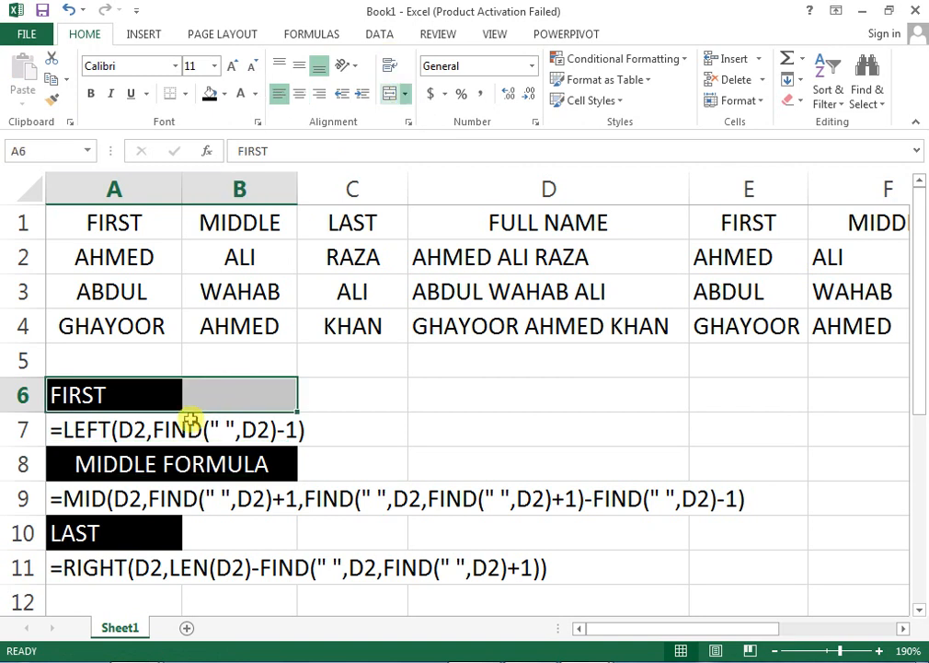
left_click_drag(156, 517, 253, 529)
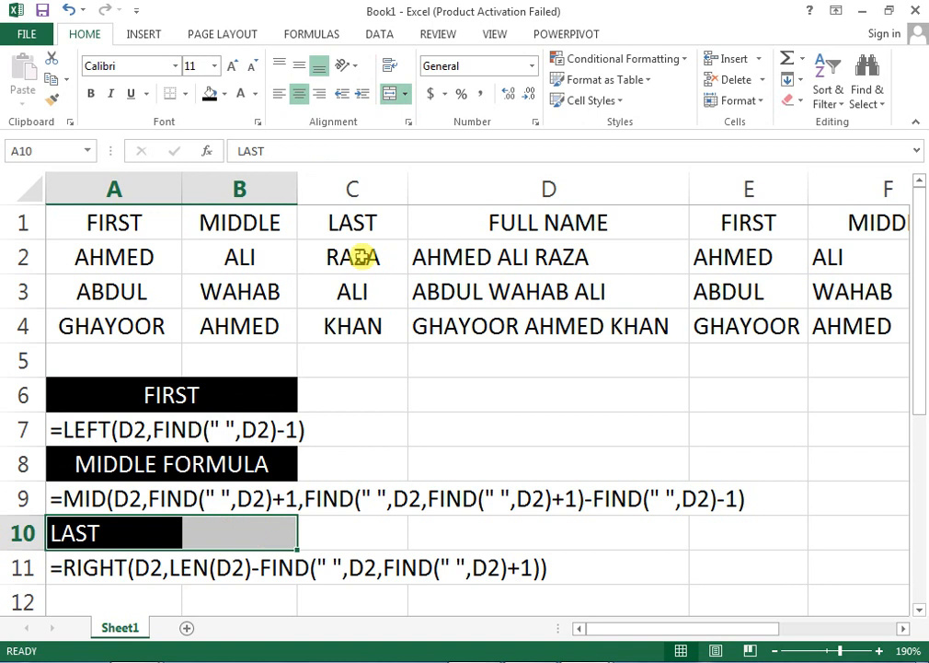
left_click(390, 95)
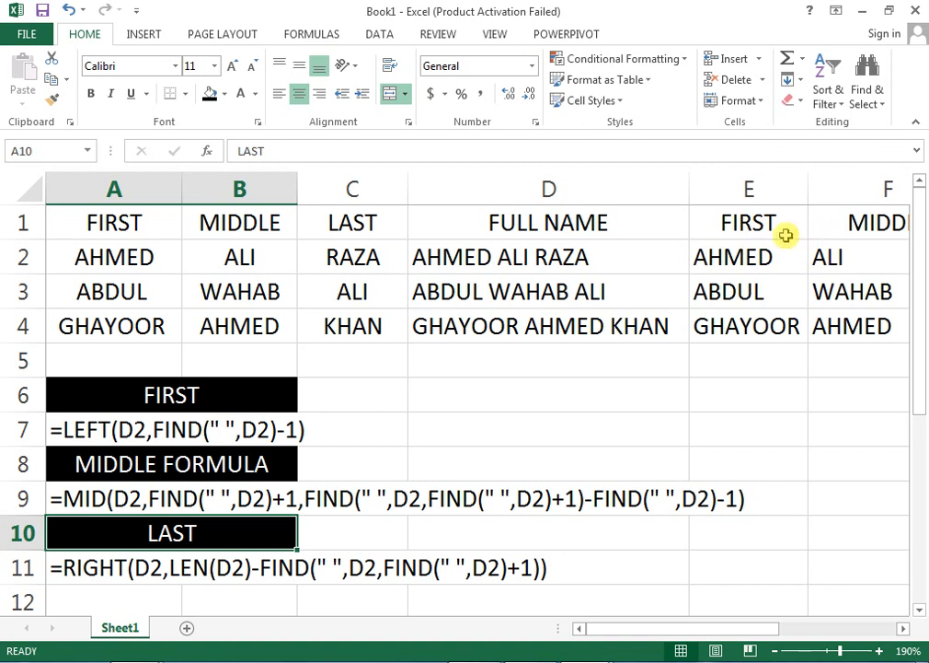
Review the results in E2, G2, D2 and C2, then switch to Chrome's YouTube channel window.
left_click(736, 256)
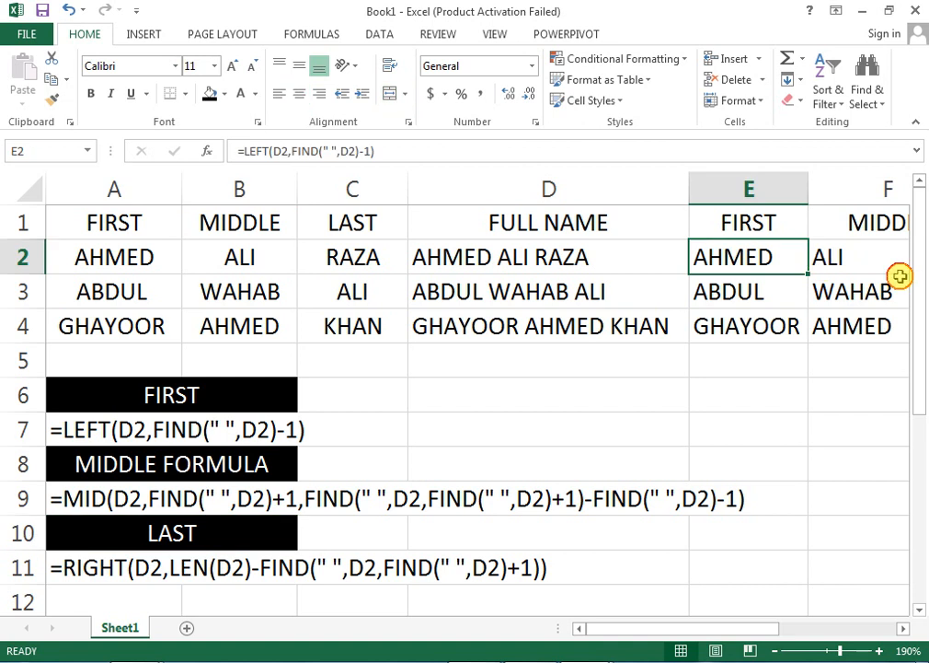
left_click_drag(900, 272, 900, 278)
left_click(756, 259)
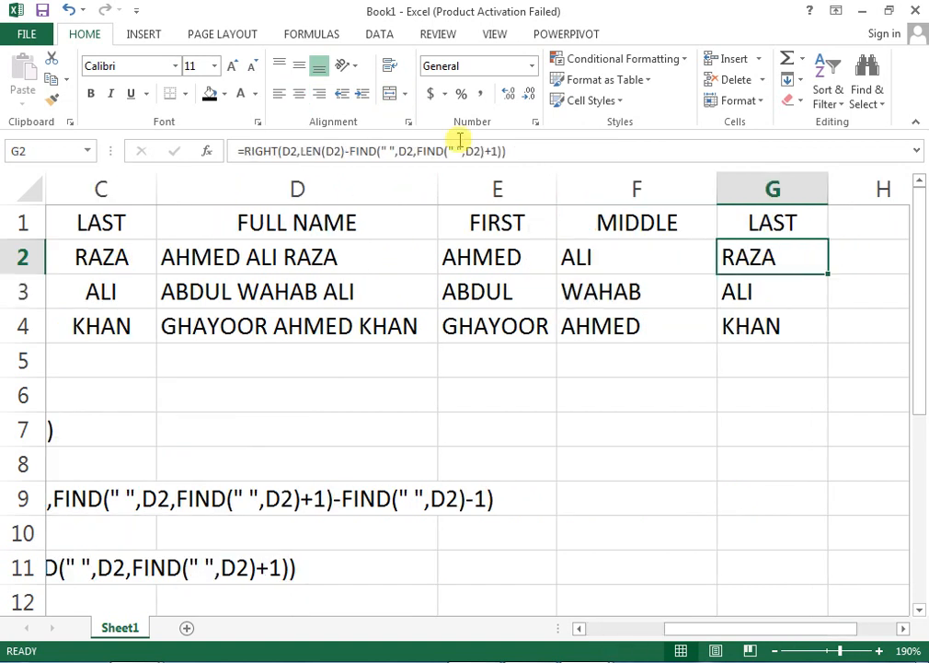
left_click_drag(240, 398, 51, 396)
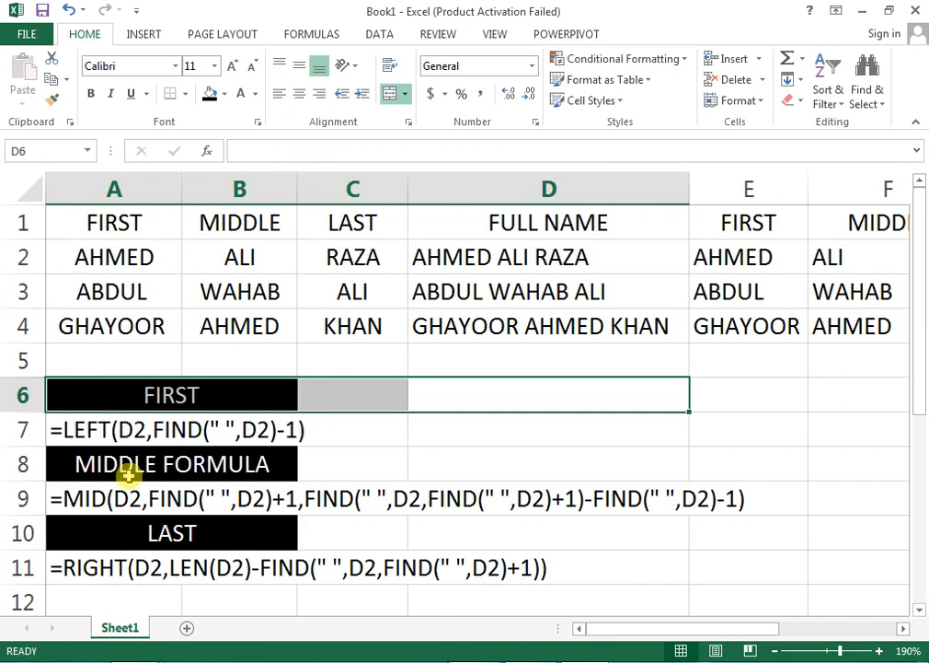
left_click(537, 259)
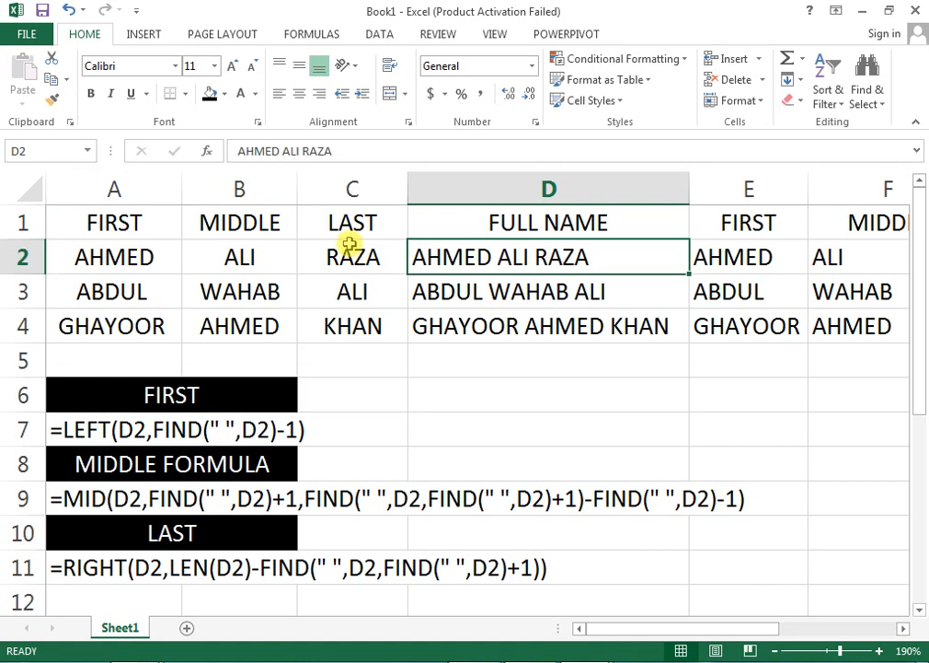
left_click(342, 266)
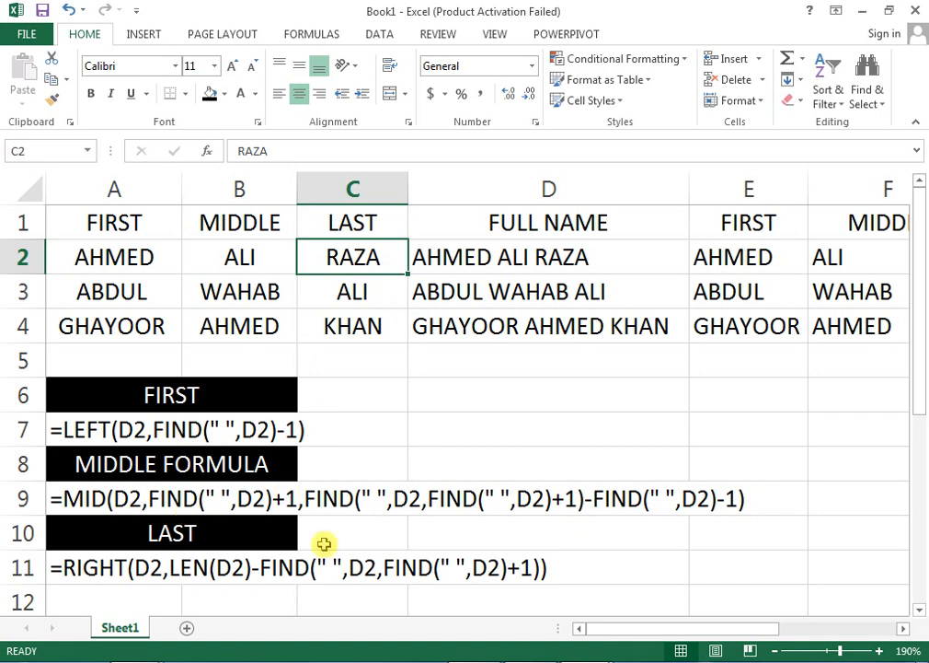
left_click(129, 660)
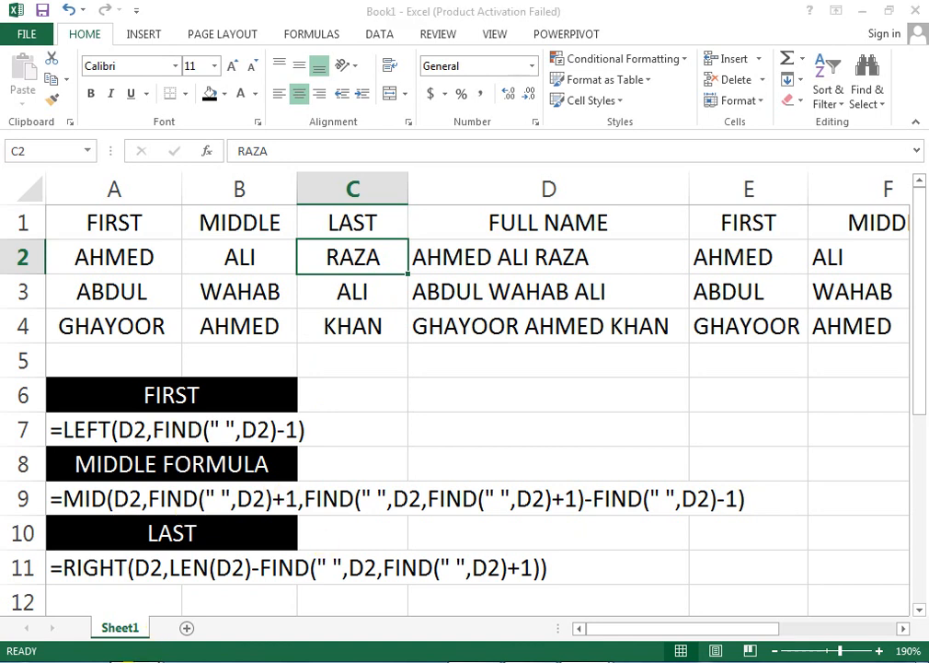
left_click(354, 484)
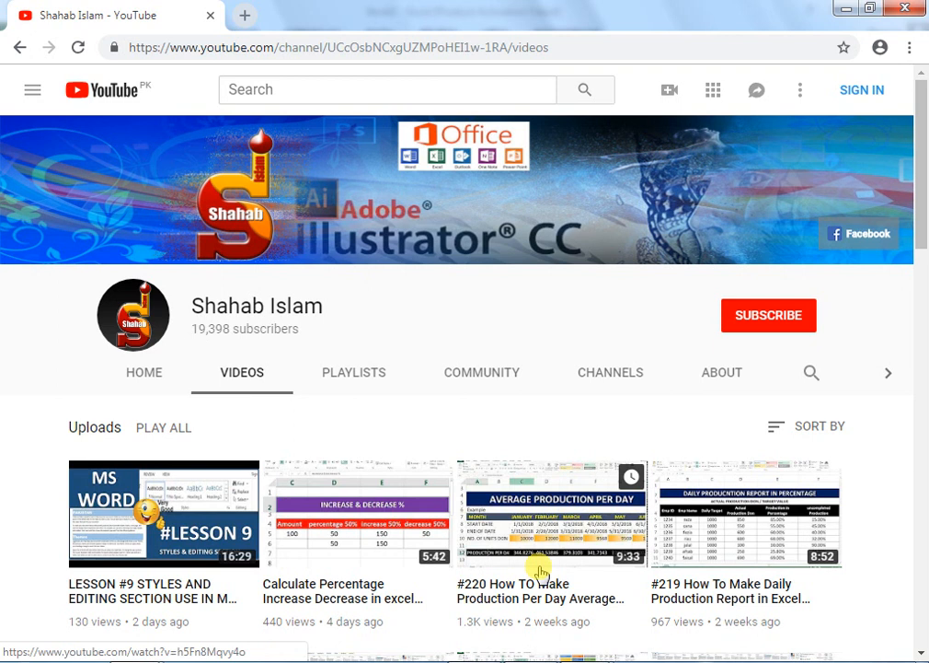
left_click(379, 374)
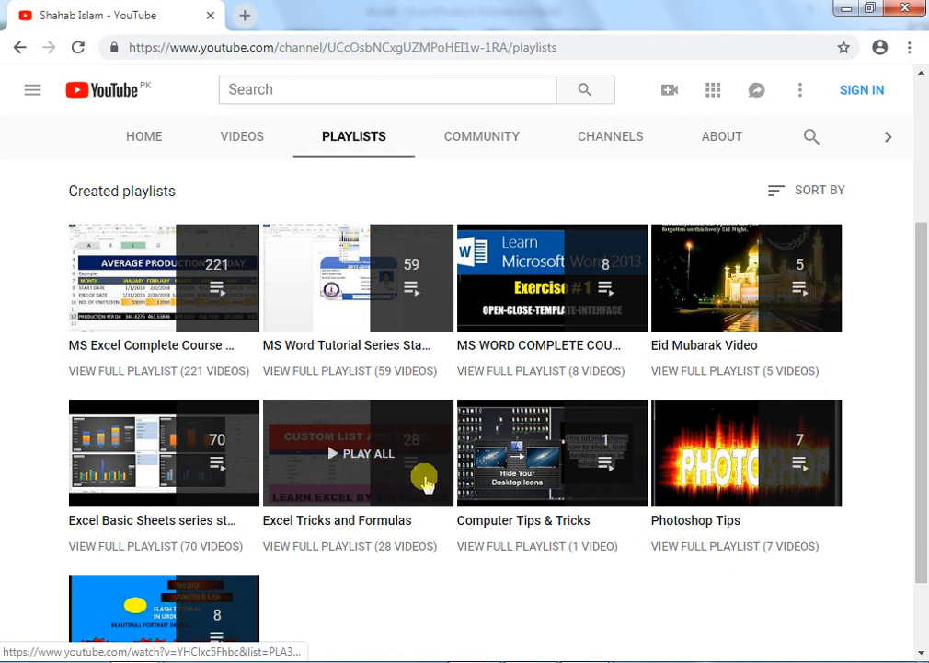
scroll(262, 359, "up", 2)
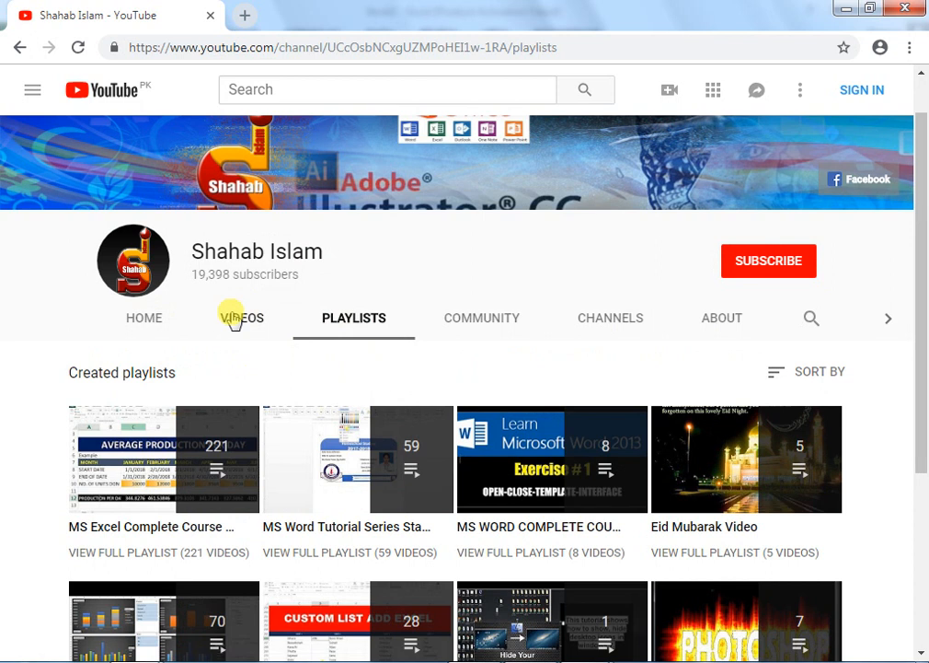
left_click(234, 317)
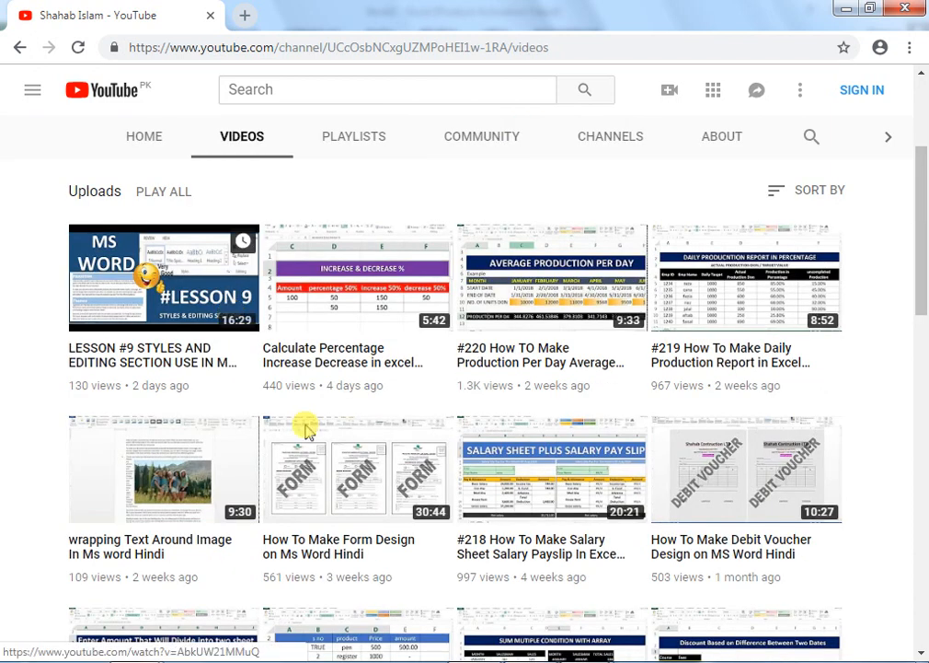
scroll(304, 425, "up", 3)
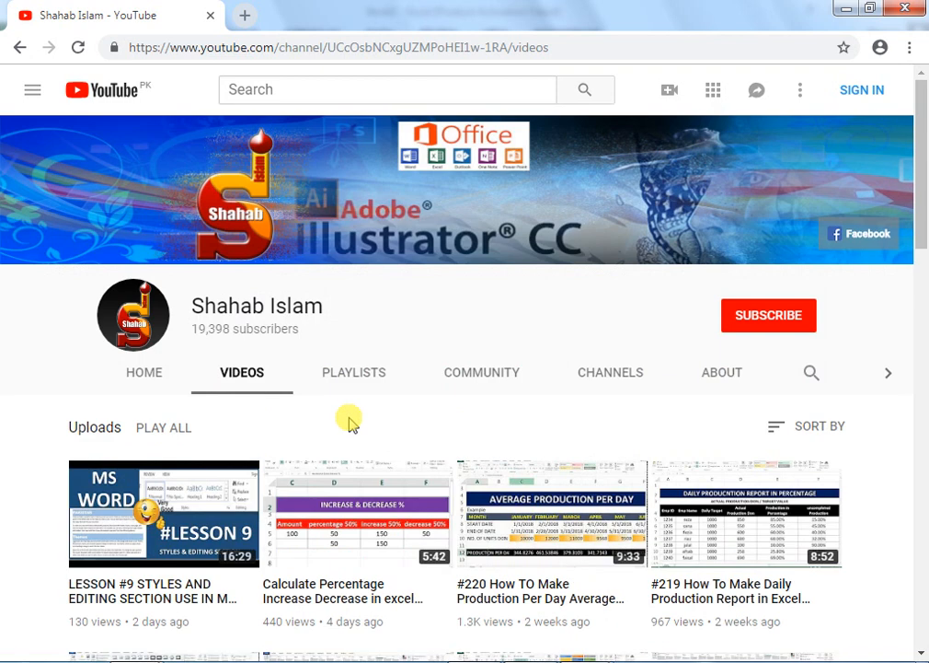